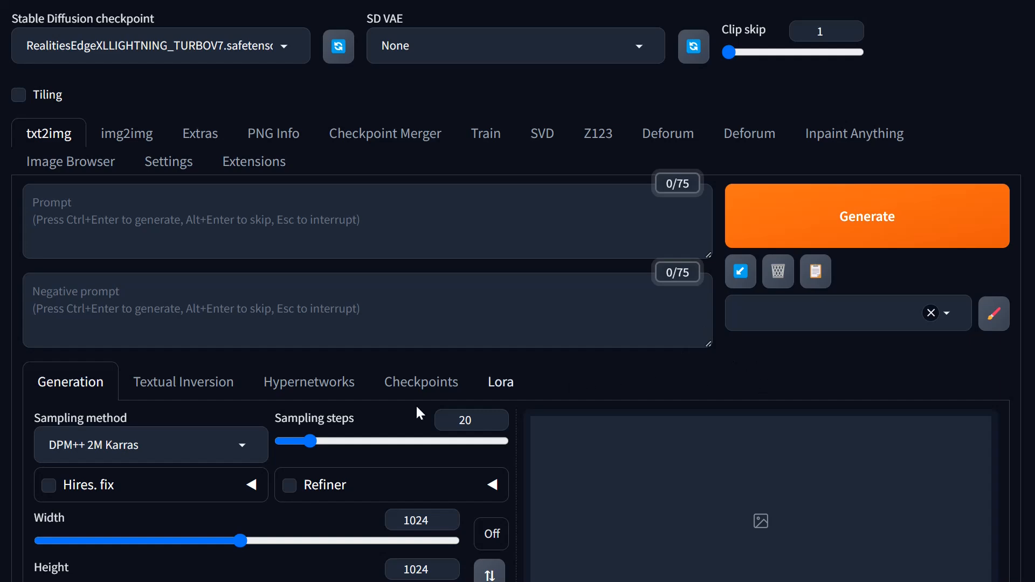
Step: Look through the available sampling methods and the txt2img generation settings
{"action": "left_click", "coordinate": [241, 441]}
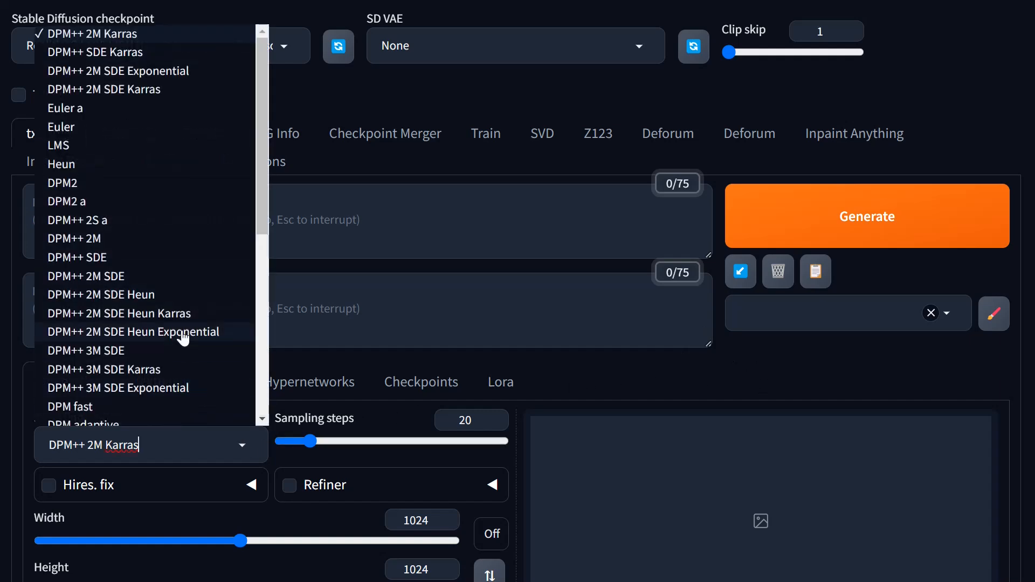
{"action": "left_click", "coordinate": [823, 367]}
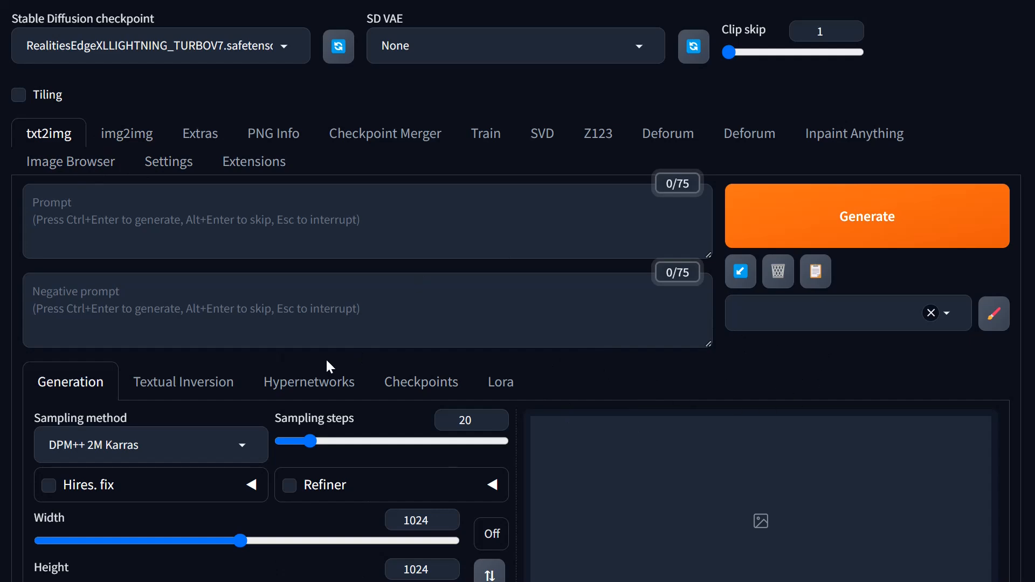
{"action": "scroll", "coordinate": [770, 372], "scroll_direction": "down", "scroll_amount": 3}
{"action": "scroll", "coordinate": [768, 372], "scroll_direction": "up", "scroll_amount": 3}
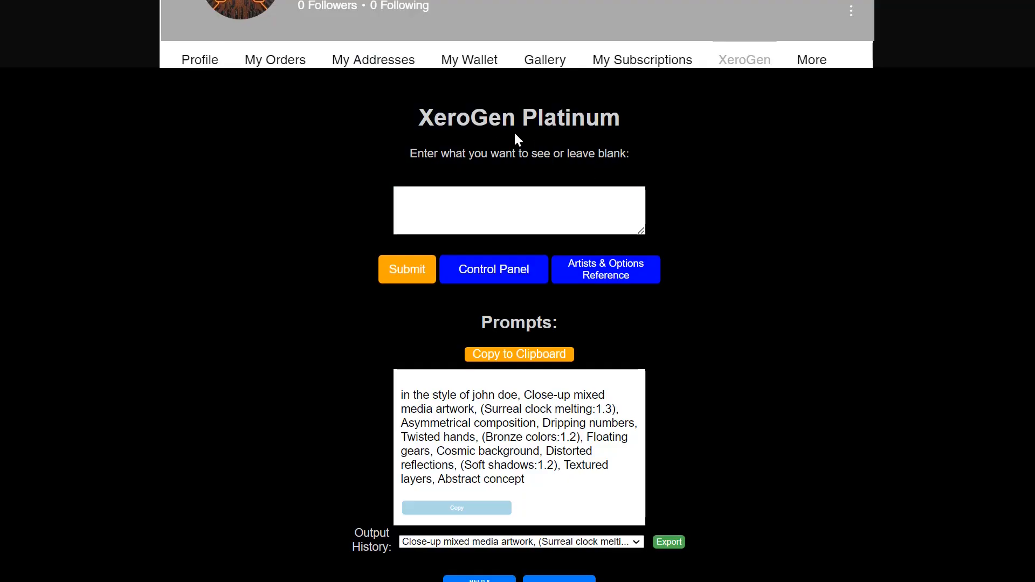
Step: In XeroGen Platinum, show the Control Panel and place the Artists & Options Reference beside the prompts to view its artists and color options
{"action": "left_click", "coordinate": [483, 279]}
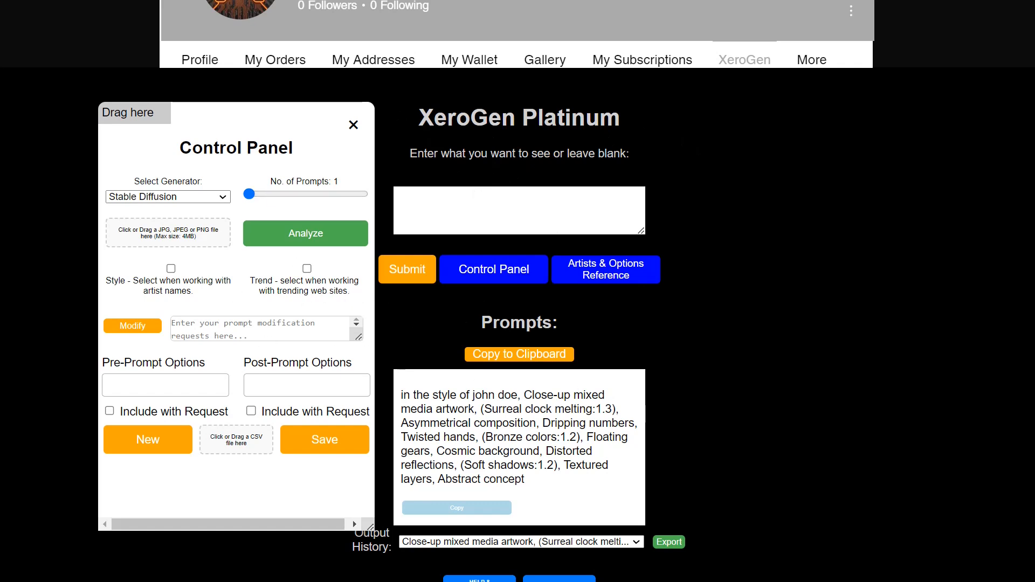
{"action": "left_click", "coordinate": [604, 272]}
{"action": "left_click_drag", "start_coordinate": [386, 223], "coordinate": [681, 114]}
{"action": "scroll", "coordinate": [814, 312], "scroll_direction": "down", "scroll_amount": 3}
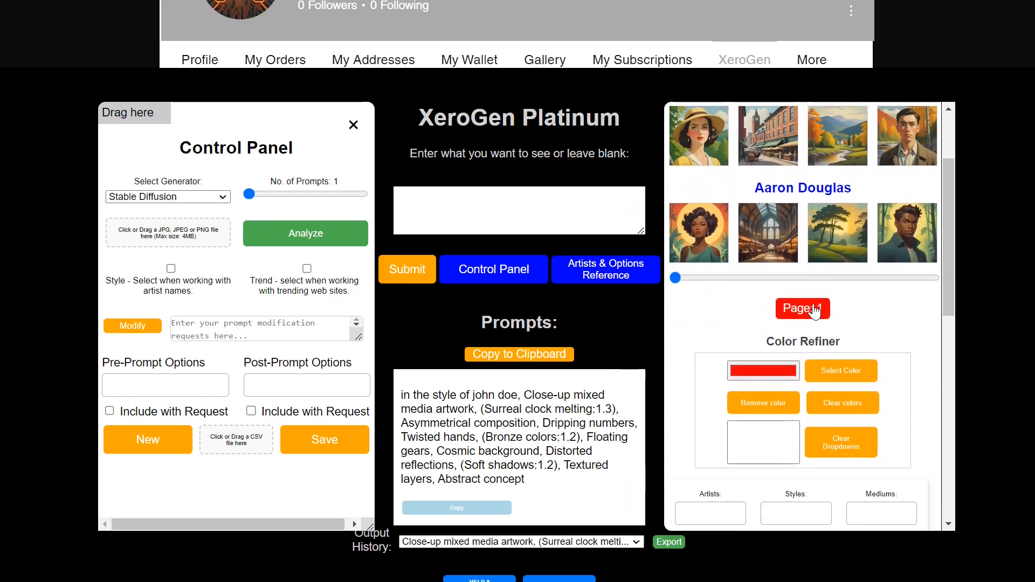
{"action": "scroll", "coordinate": [814, 311], "scroll_direction": "up", "scroll_amount": 3}
{"action": "scroll", "coordinate": [815, 312], "scroll_direction": "up", "scroll_amount": 2}
{"action": "scroll", "coordinate": [719, 370], "scroll_direction": "down", "scroll_amount": 2}
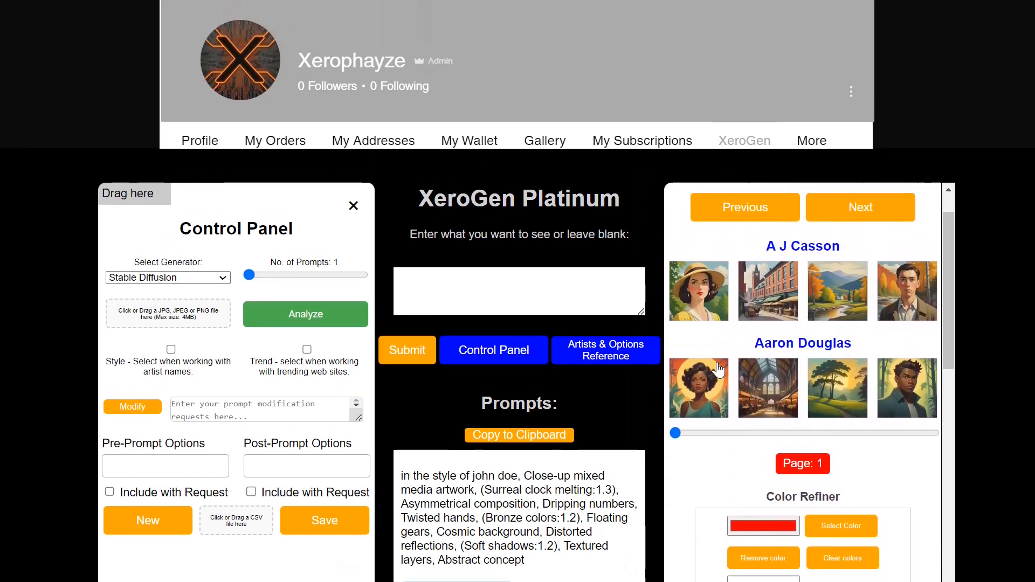
{"action": "scroll", "coordinate": [719, 369], "scroll_direction": "up", "scroll_amount": 2}
{"action": "scroll", "coordinate": [593, 278], "scroll_direction": "down", "scroll_amount": 2}
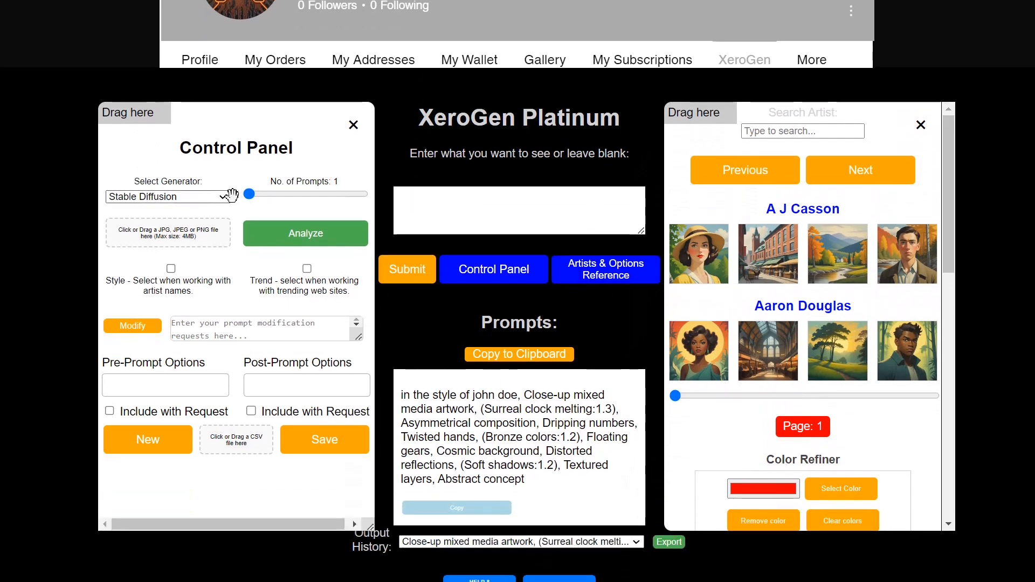
Step: Generate 5 Stable Diffusion prompts from a blank request, and check which other generators can be selected
{"action": "left_click_drag", "start_coordinate": [248, 194], "coordinate": [364, 194]}
{"action": "left_click", "coordinate": [407, 269]}
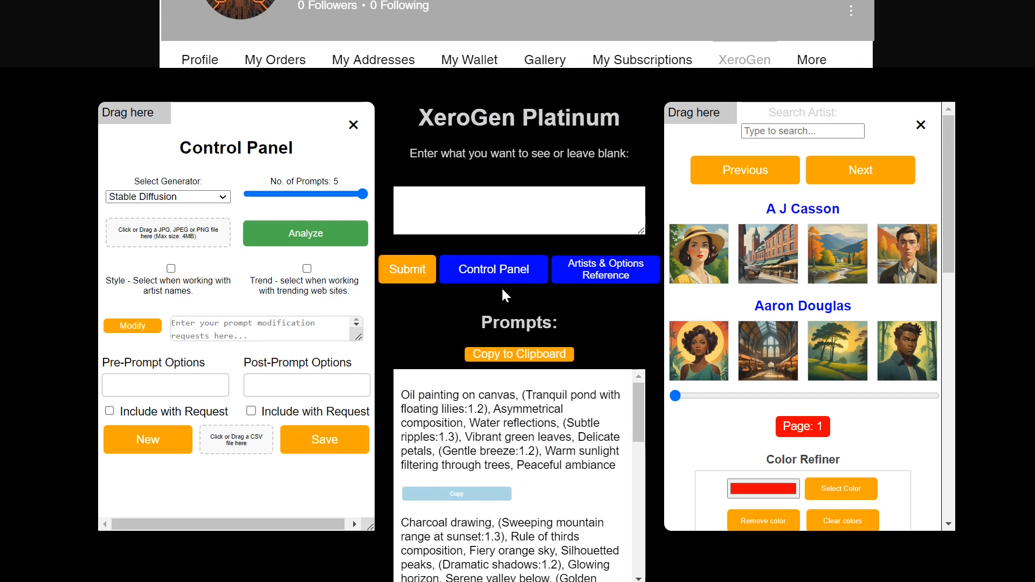
{"action": "left_click", "coordinate": [161, 197]}
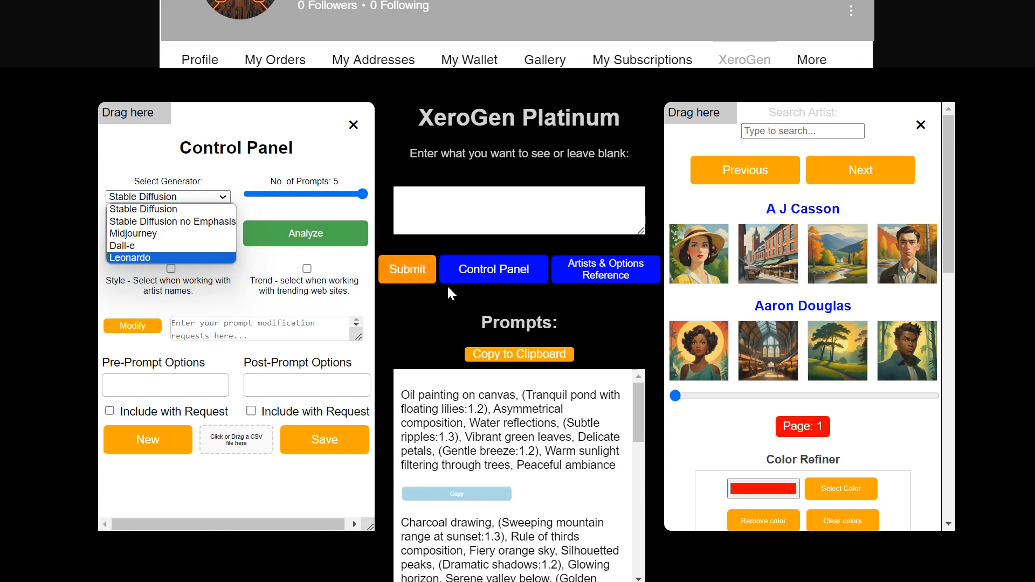
{"action": "left_click", "coordinate": [404, 310]}
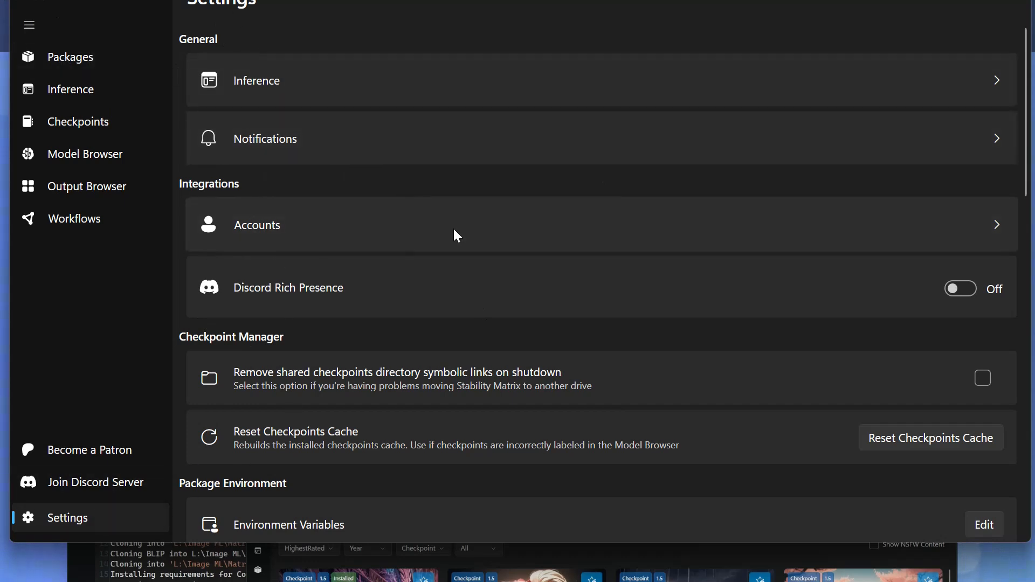
Step: In Stability Matrix, show the installed packages, view the Stable Diffusion WebUI Forge console output, and return to the package list
{"action": "left_click", "coordinate": [60, 56]}
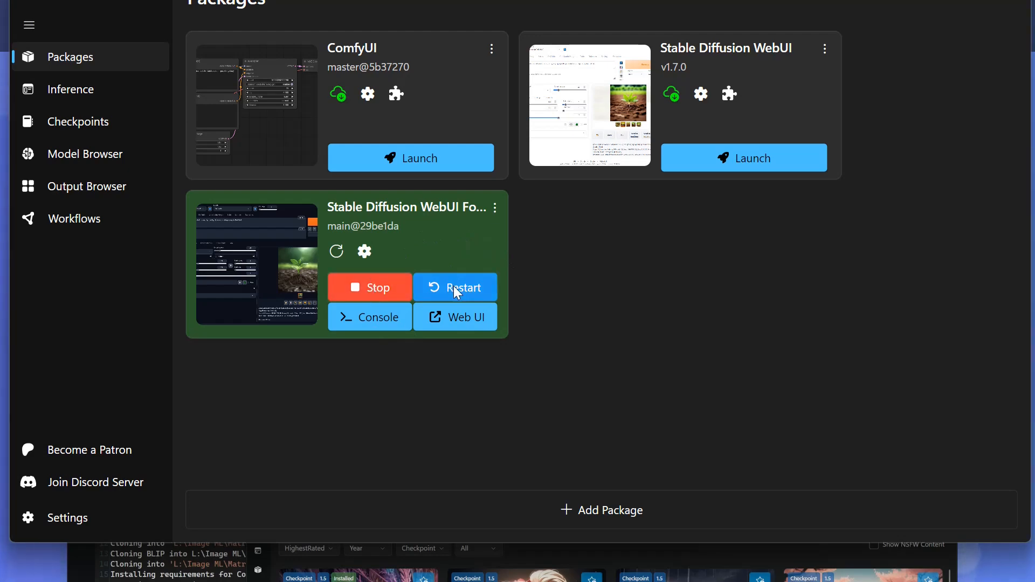
{"action": "left_click", "coordinate": [363, 321]}
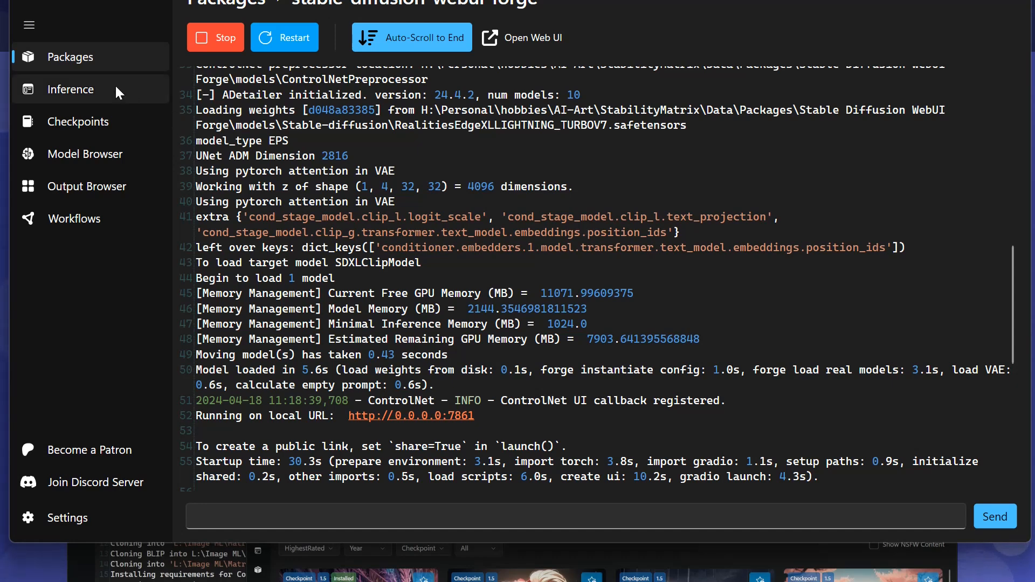
{"action": "left_click", "coordinate": [123, 49]}
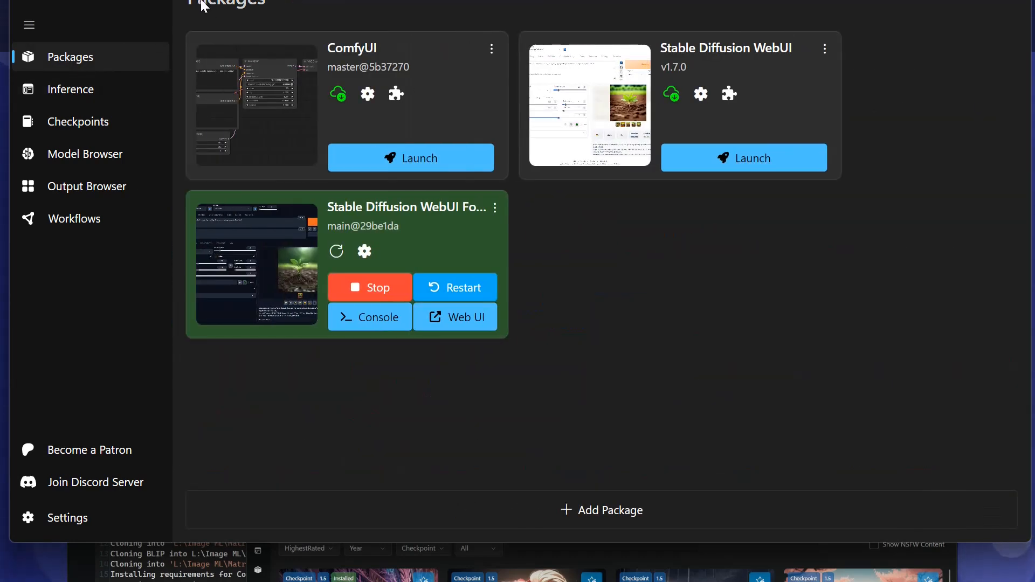
{"action": "left_click", "coordinate": [376, 318]}
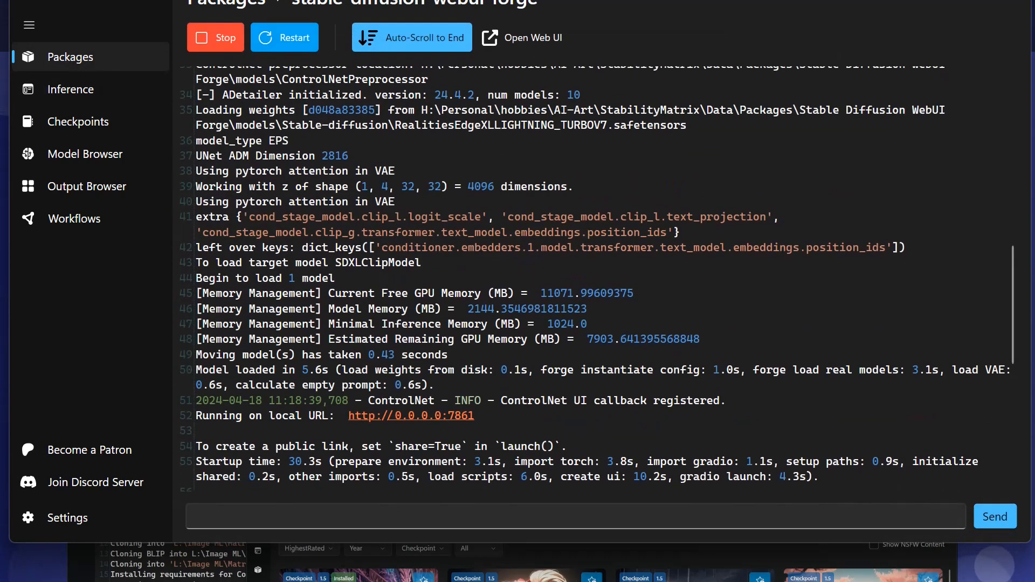
{"action": "left_click", "coordinate": [238, 3]}
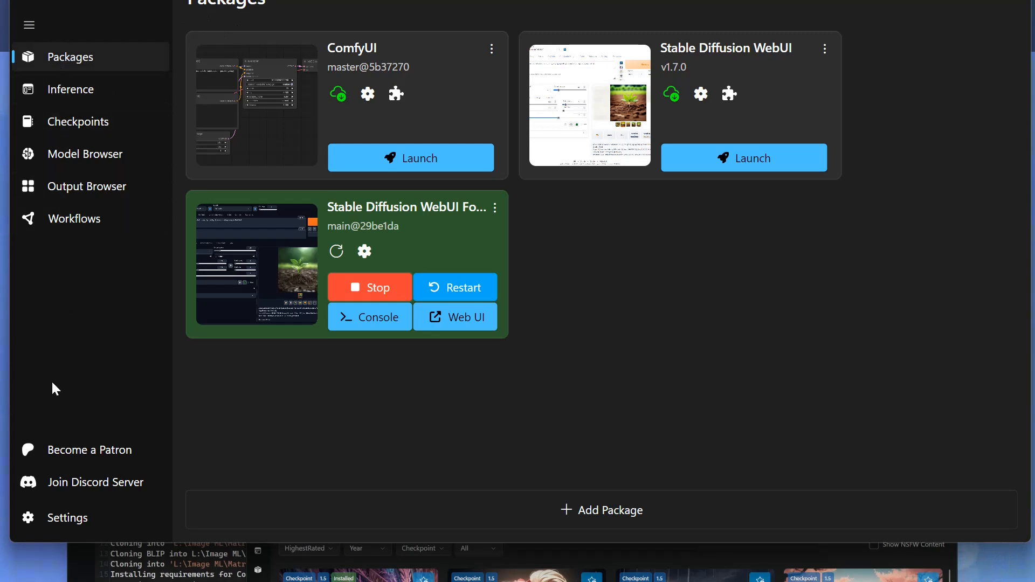
{"action": "left_click", "coordinate": [28, 26]}
{"action": "left_click", "coordinate": [27, 25]}
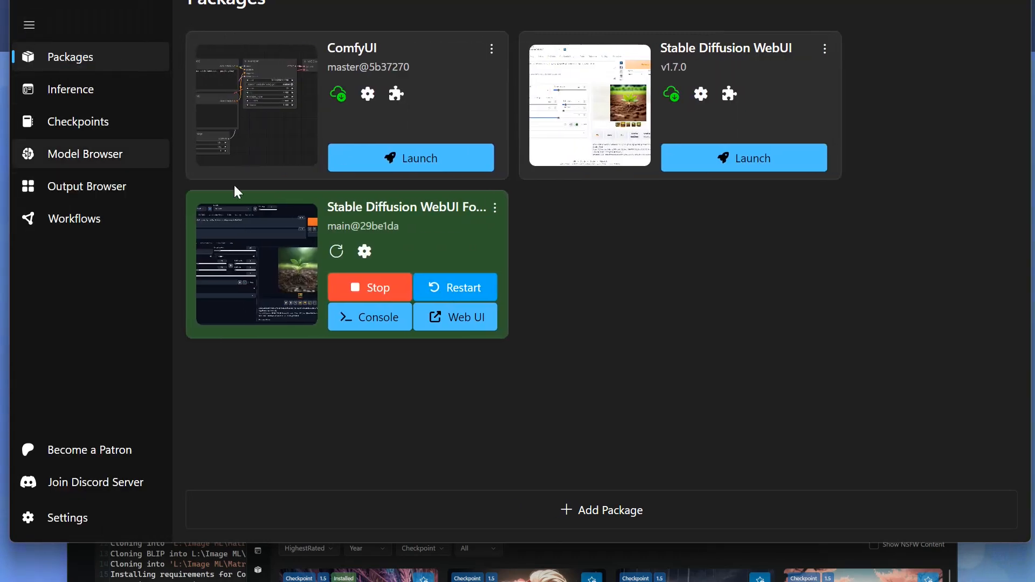
Step: Start adding a package and examine the inference packages on offer, from Stable Diffusion WebUI Forge down to InvokeAI
{"action": "left_click", "coordinate": [589, 511]}
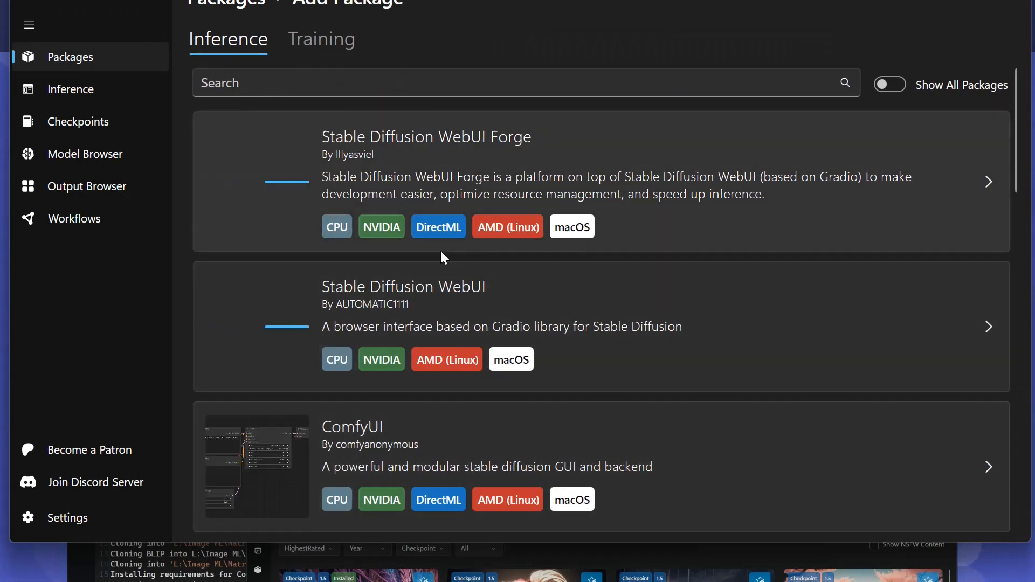
{"action": "scroll", "coordinate": [496, 333], "scroll_direction": "down", "scroll_amount": 5}
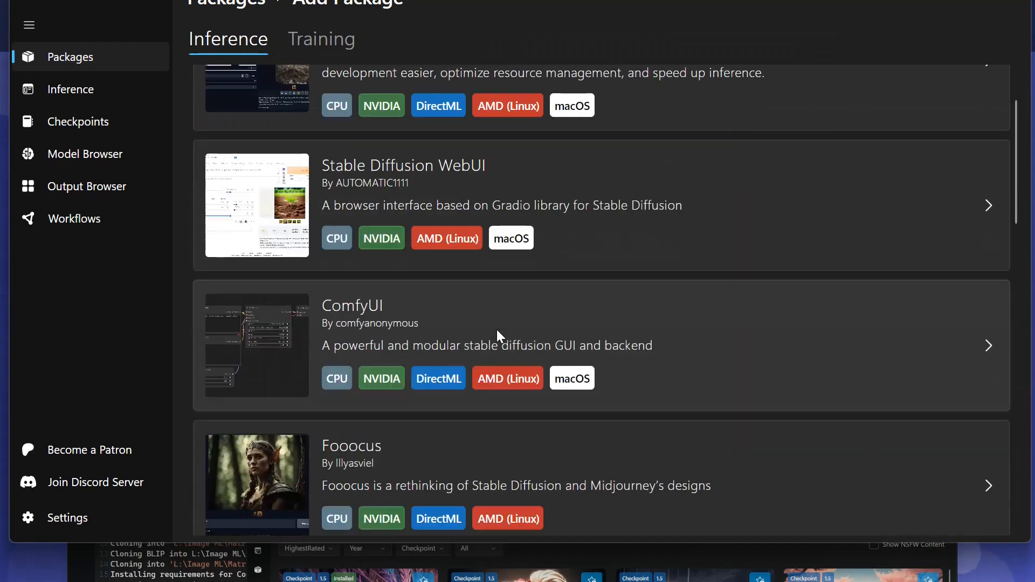
{"action": "scroll", "coordinate": [497, 333], "scroll_direction": "down", "scroll_amount": 4}
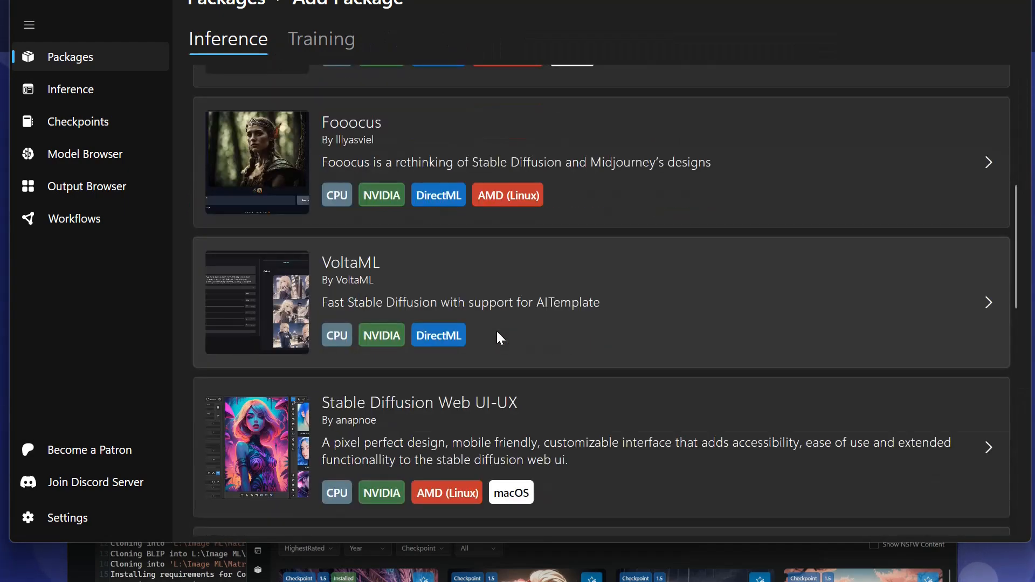
{"action": "scroll", "coordinate": [497, 333], "scroll_direction": "down", "scroll_amount": 3}
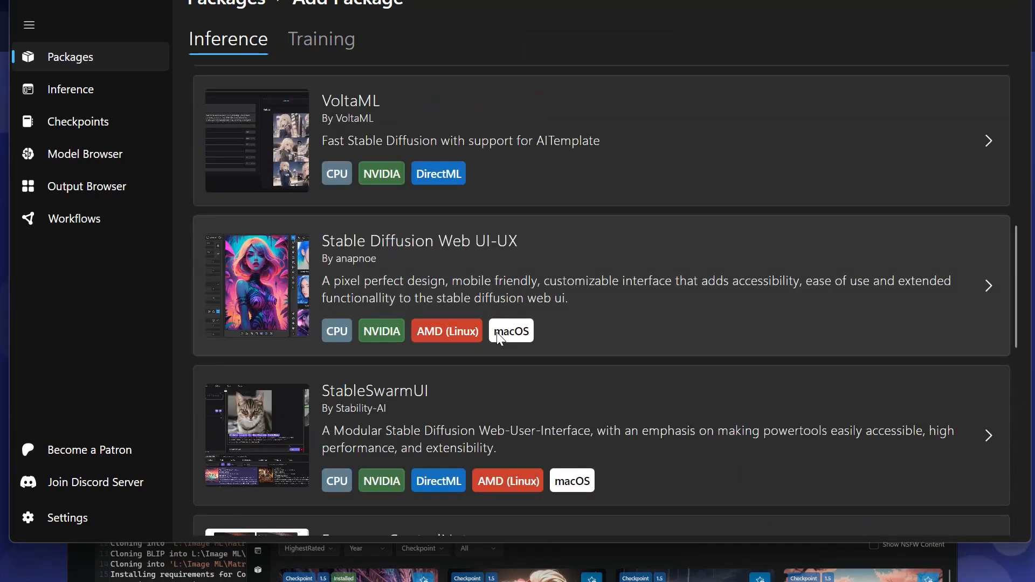
{"action": "scroll", "coordinate": [495, 332], "scroll_direction": "down", "scroll_amount": 3}
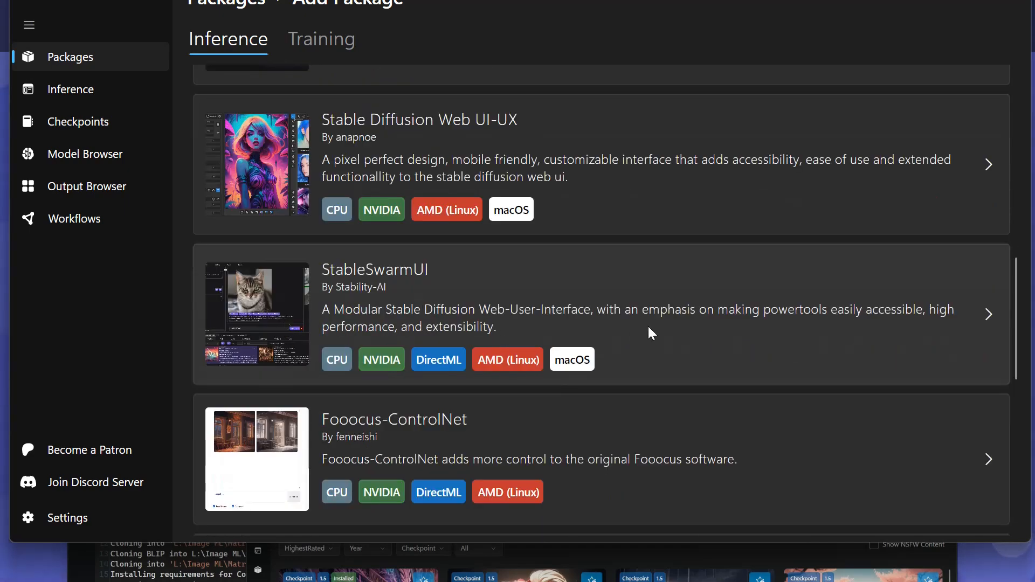
{"action": "scroll", "coordinate": [648, 326], "scroll_direction": "down", "scroll_amount": 3}
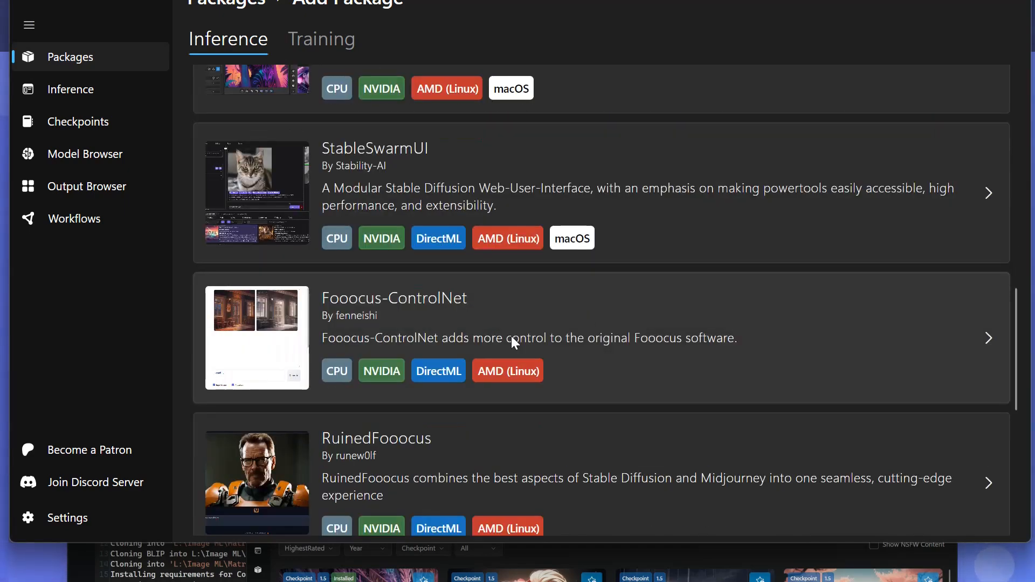
{"action": "scroll", "coordinate": [512, 338], "scroll_direction": "down", "scroll_amount": 5}
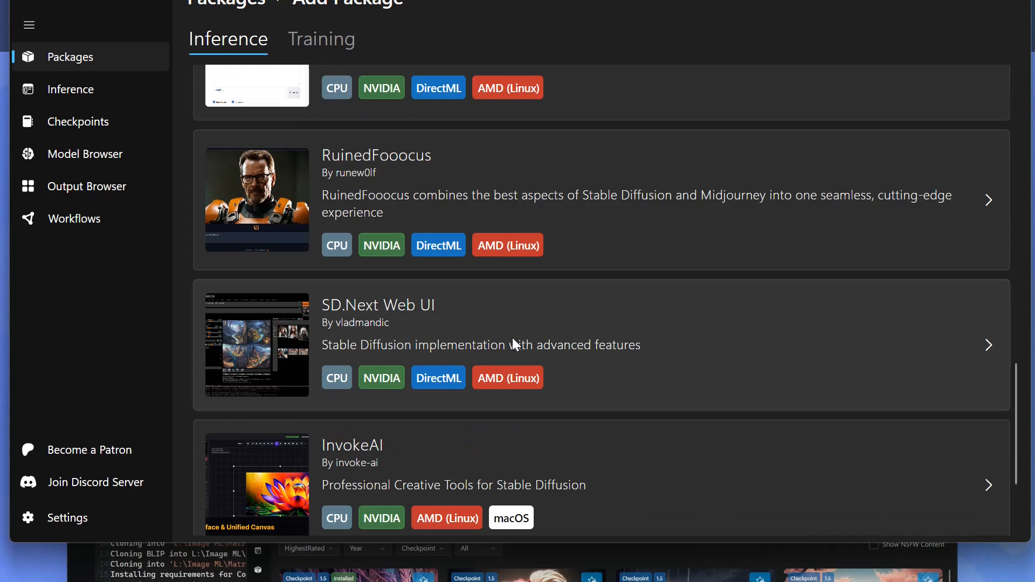
{"action": "scroll", "coordinate": [514, 338], "scroll_direction": "up", "scroll_amount": 5}
{"action": "scroll", "coordinate": [515, 338], "scroll_direction": "down", "scroll_amount": 5}
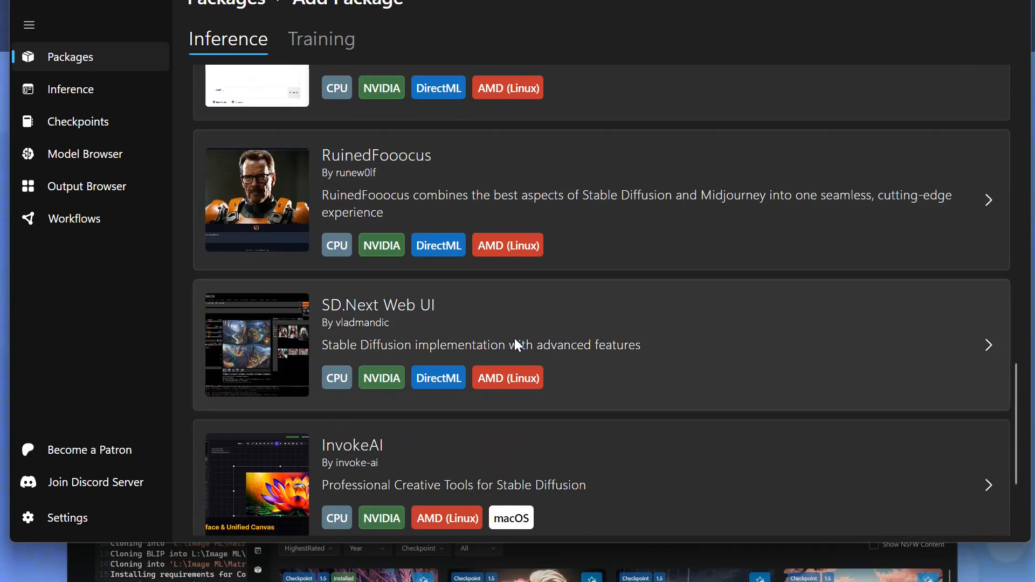
{"action": "scroll", "coordinate": [514, 340], "scroll_direction": "up", "scroll_amount": 3}
{"action": "scroll", "coordinate": [500, 281], "scroll_direction": "up", "scroll_amount": 1}
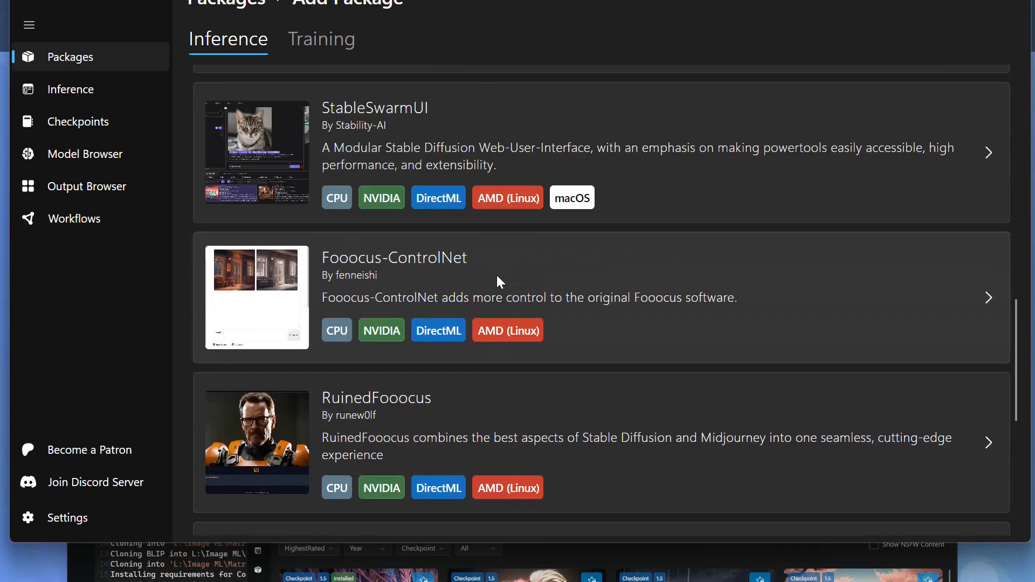
{"action": "scroll", "coordinate": [397, 140], "scroll_direction": "up", "scroll_amount": 1}
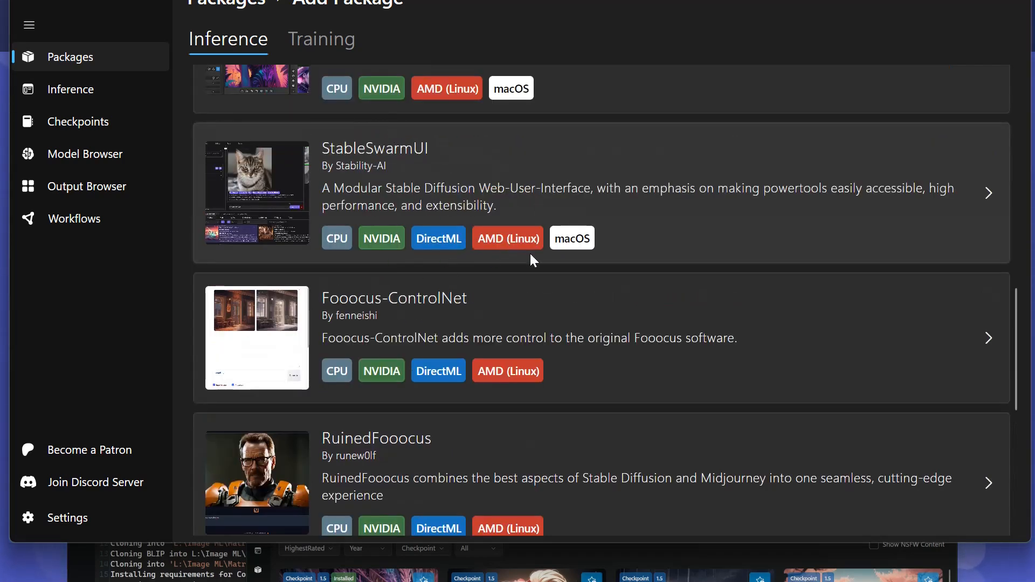
{"action": "scroll", "coordinate": [462, 258], "scroll_direction": "up", "scroll_amount": 5}
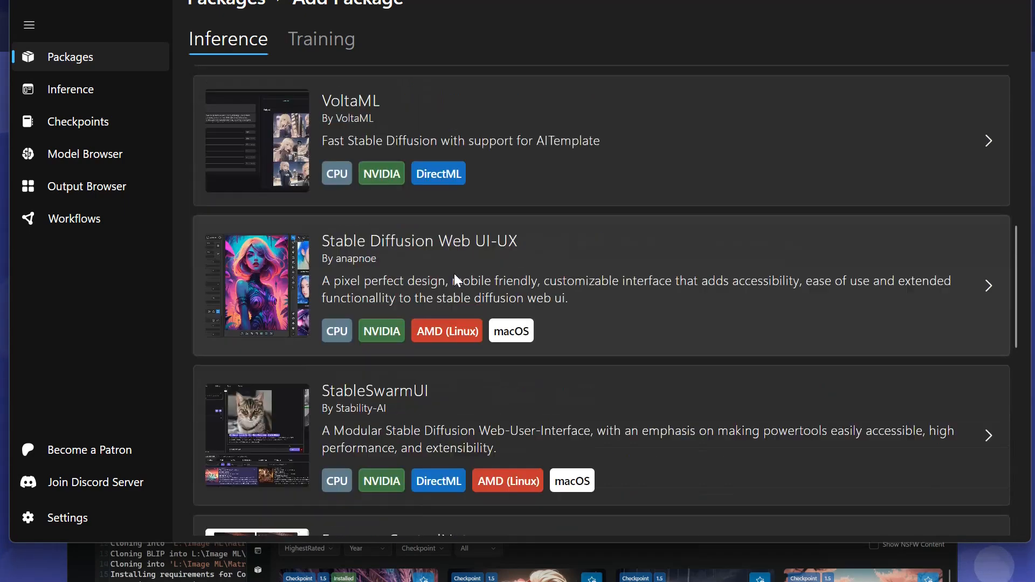
{"action": "scroll", "coordinate": [458, 269], "scroll_direction": "up", "scroll_amount": 5}
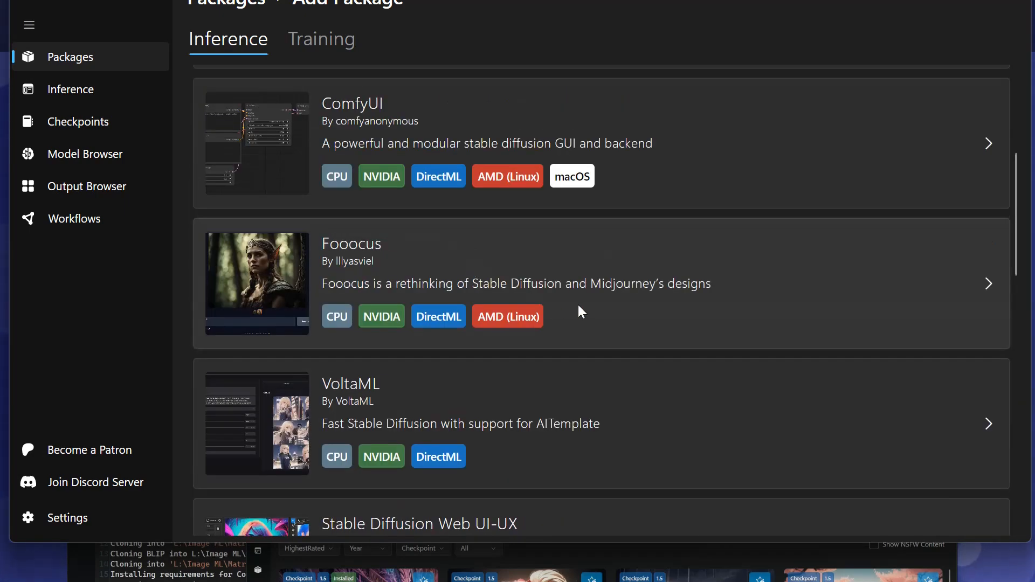
{"action": "scroll", "coordinate": [582, 312], "scroll_direction": "up", "scroll_amount": 3}
{"action": "scroll", "coordinate": [485, 335], "scroll_direction": "up", "scroll_amount": 3}
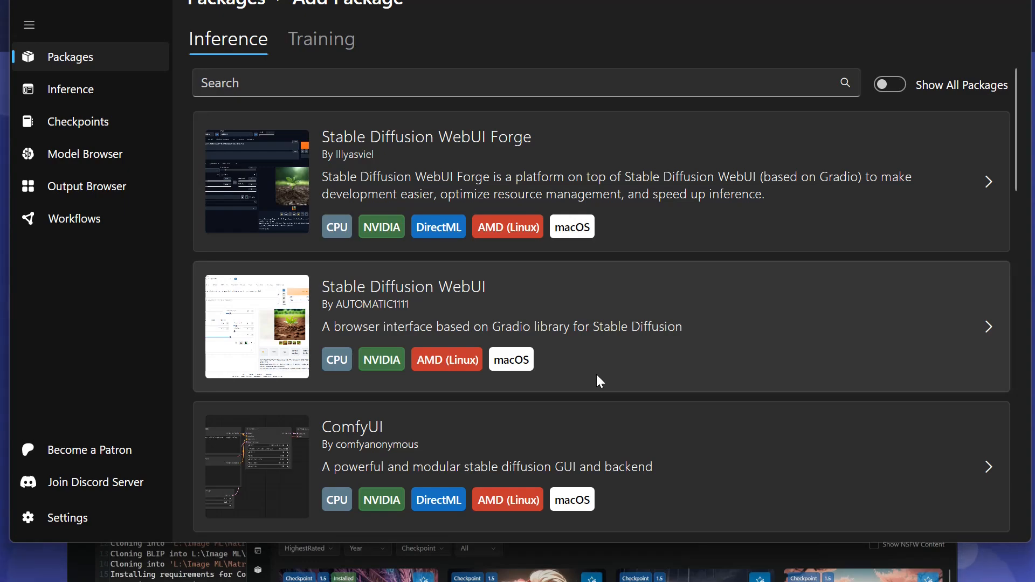
Step: Review the inference packages again down to Fooocus-MRE, and show the training packages available to add
{"action": "scroll", "coordinate": [575, 384], "scroll_direction": "down", "scroll_amount": 3}
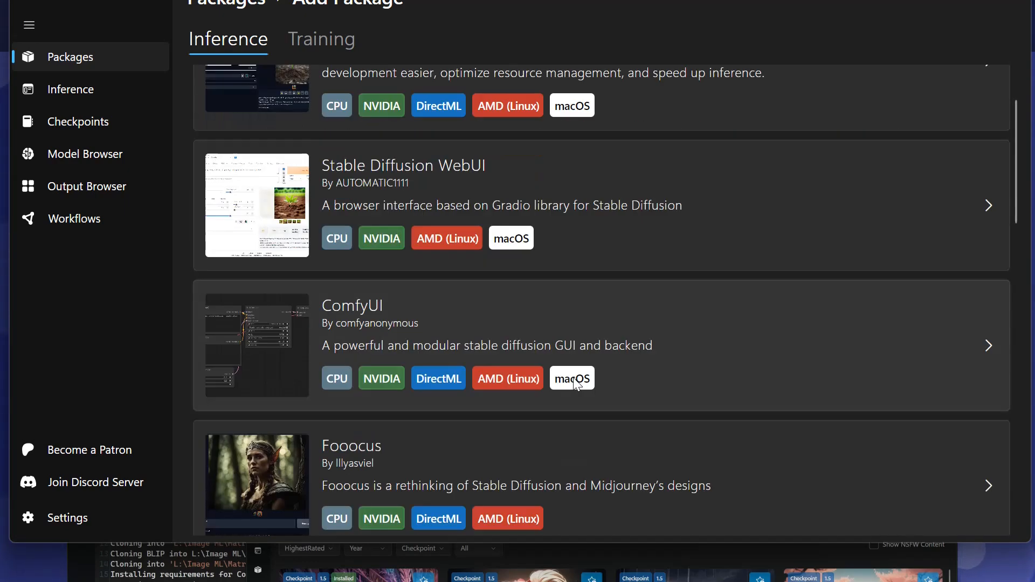
{"action": "scroll", "coordinate": [574, 380], "scroll_direction": "down", "scroll_amount": 12}
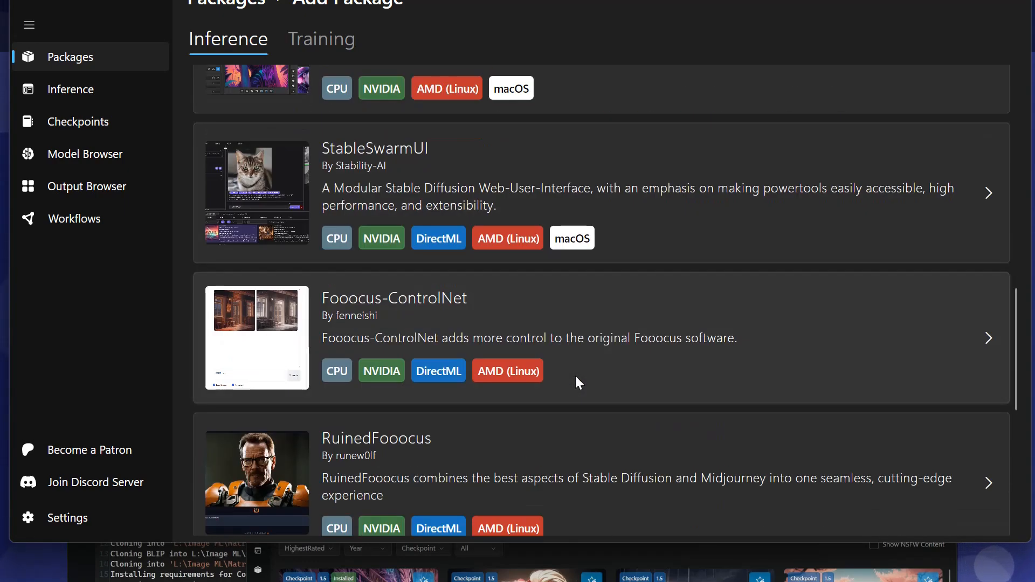
{"action": "scroll", "coordinate": [575, 376], "scroll_direction": "down", "scroll_amount": 8}
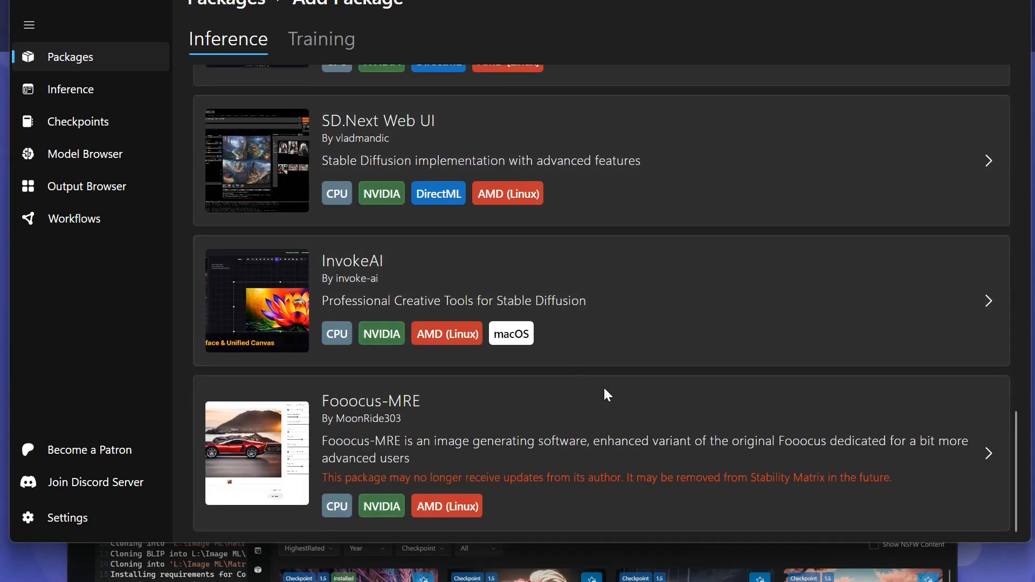
{"action": "scroll", "coordinate": [612, 386], "scroll_direction": "up", "scroll_amount": 20}
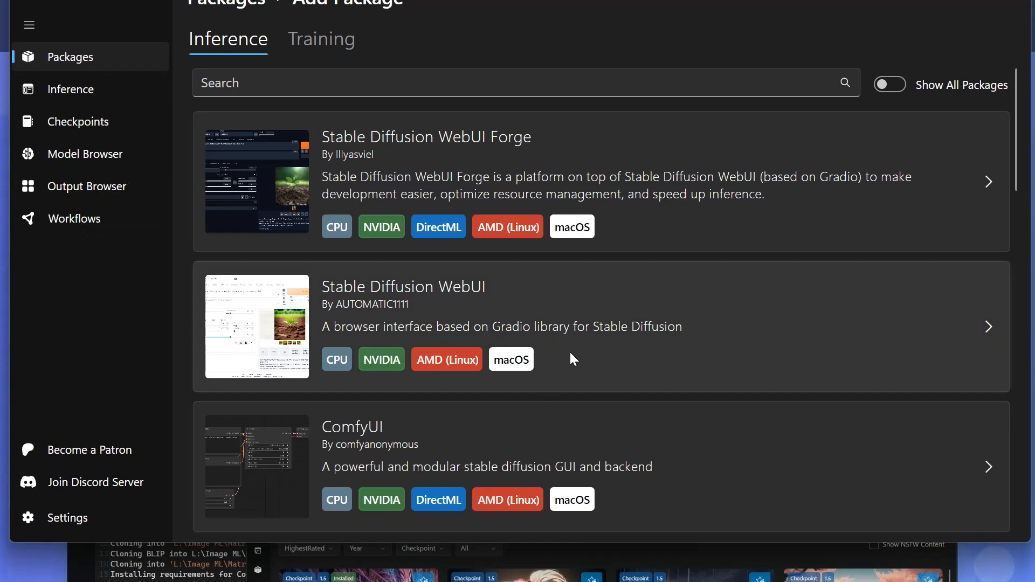
{"action": "scroll", "coordinate": [571, 356], "scroll_direction": "down", "scroll_amount": 3}
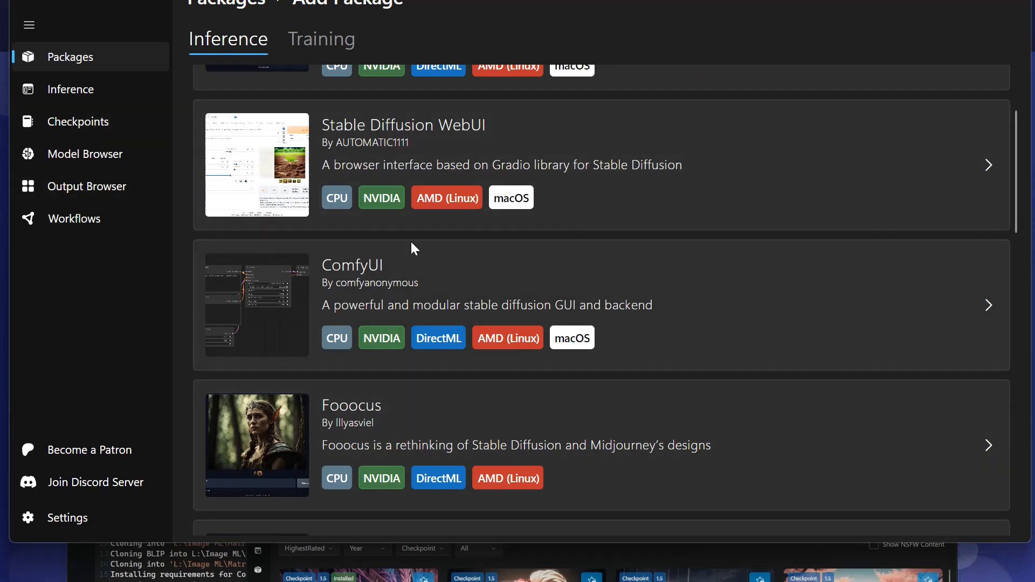
{"action": "left_click", "coordinate": [335, 39]}
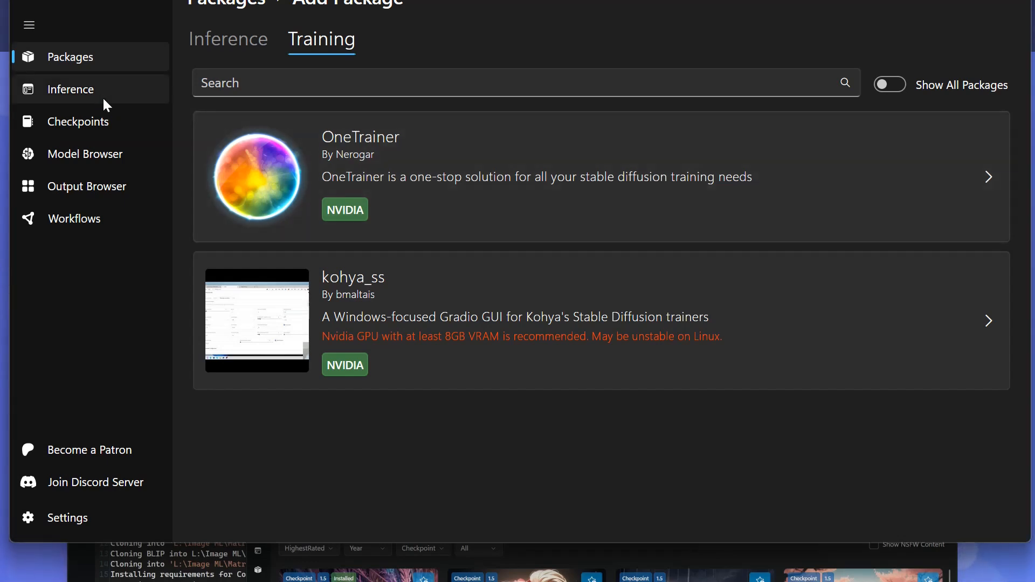
Step: Return to the installed packages, view the Inference workspace and the Checkpoints library, and show the installed packages again
{"action": "left_click", "coordinate": [221, 8]}
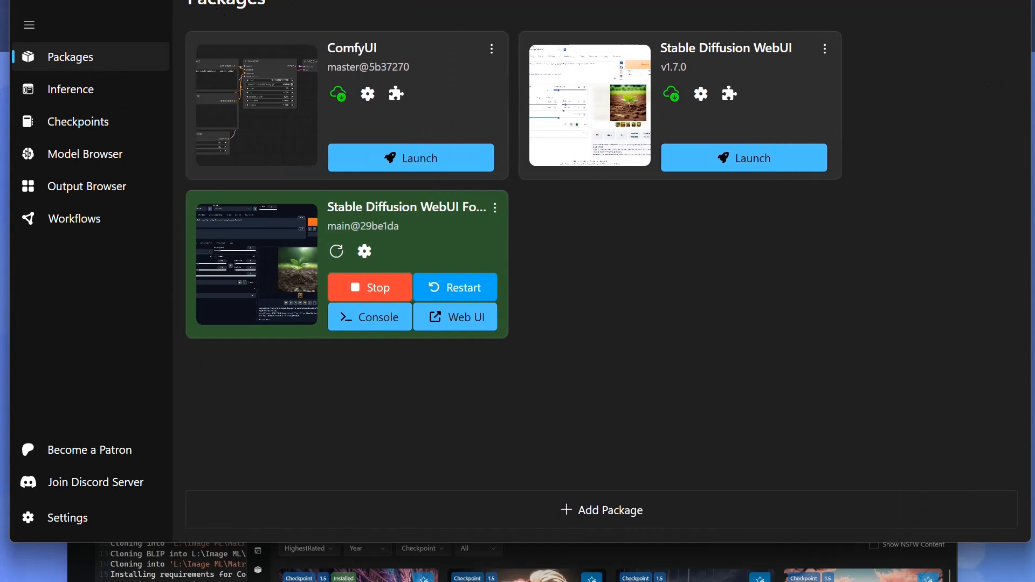
{"action": "left_click", "coordinate": [59, 93]}
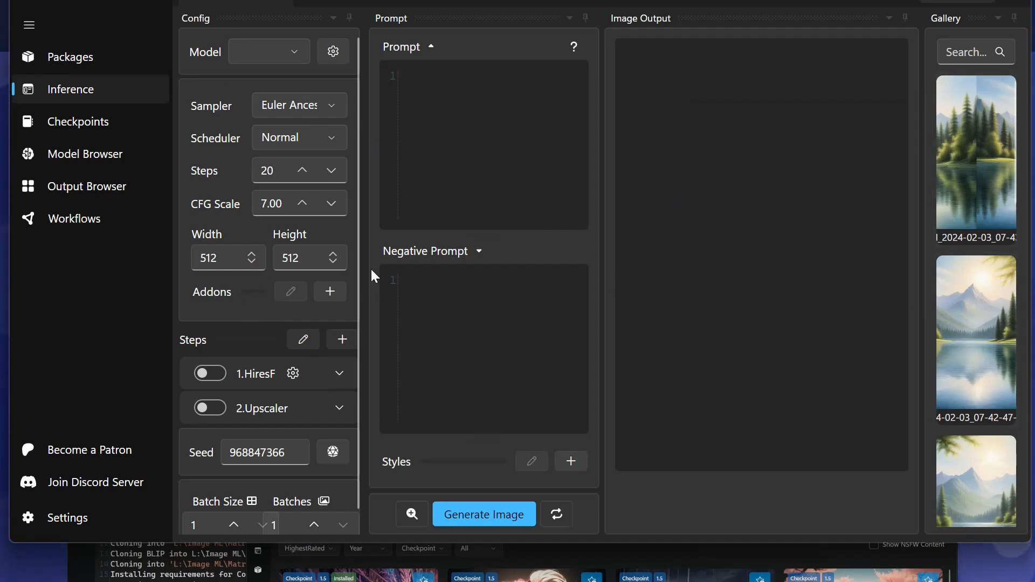
{"action": "left_click", "coordinate": [63, 121]}
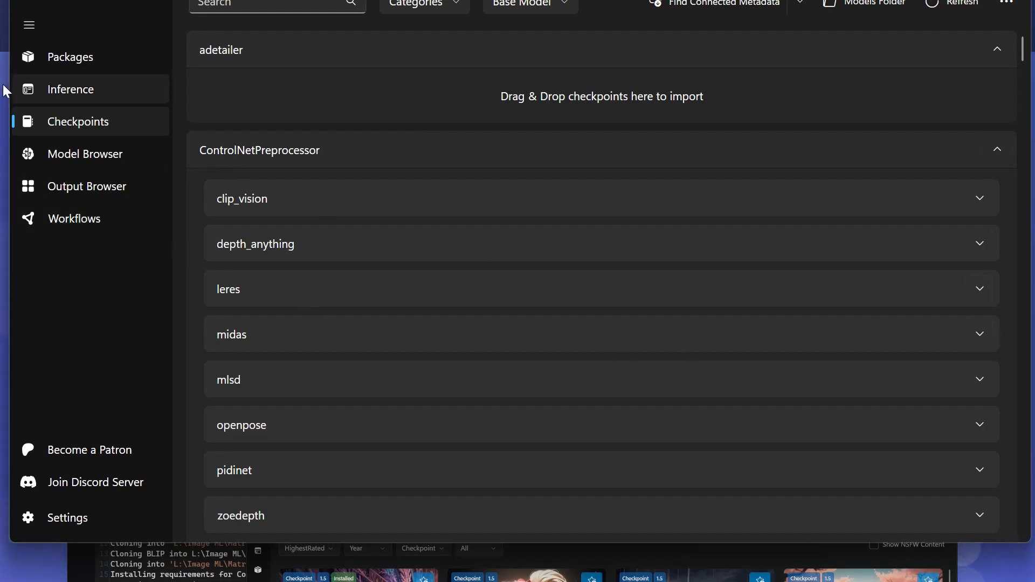
{"action": "left_click", "coordinate": [50, 59]}
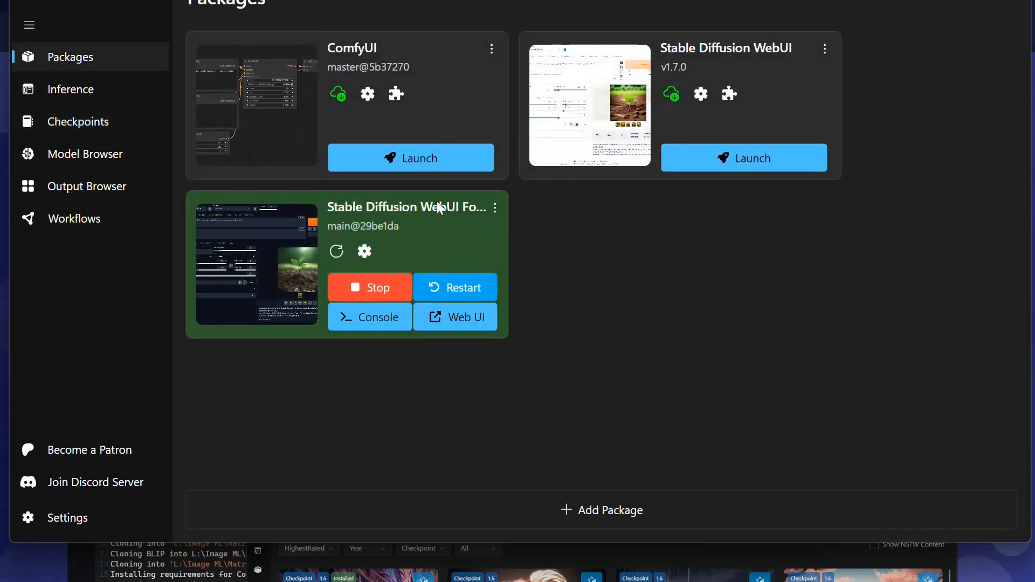
Step: In the Checkpoints library, collapse the ControlNetPreprocessor, Deforum, hypernetworks, insightface, Lora and Stable-diffusion folders
{"action": "left_click", "coordinate": [74, 125]}
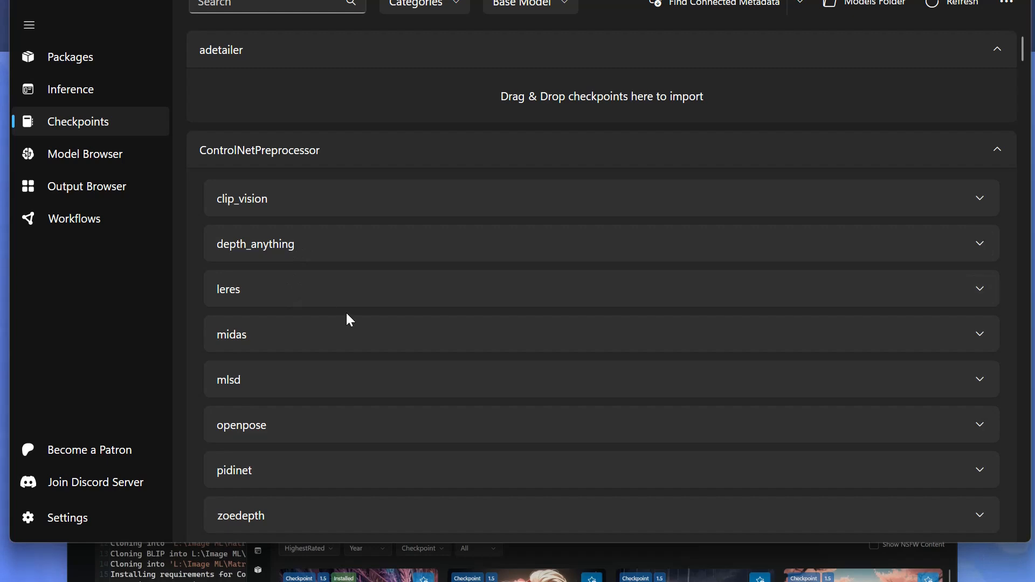
{"action": "left_click", "coordinate": [997, 155]}
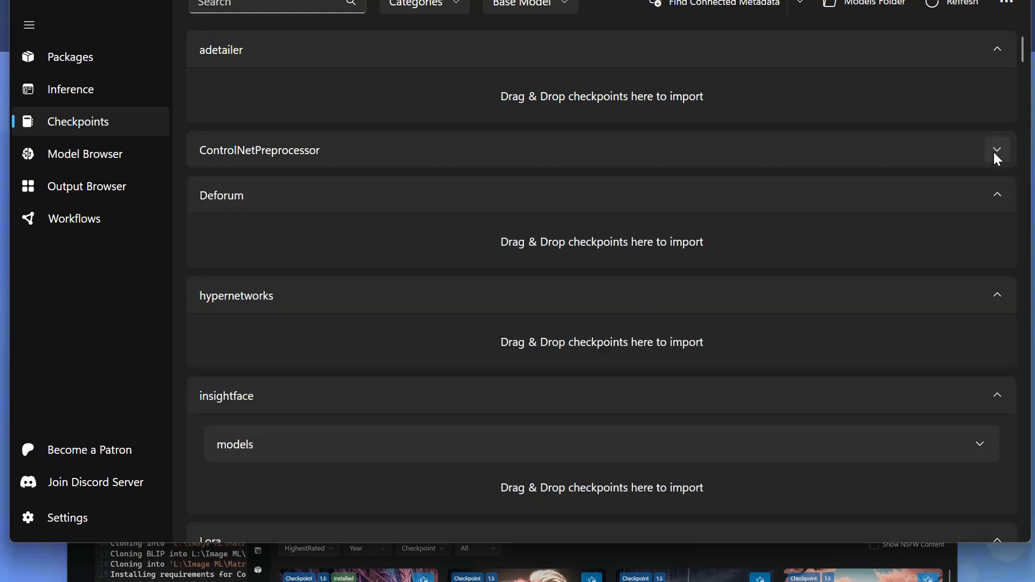
{"action": "left_click", "coordinate": [997, 196]}
{"action": "left_click", "coordinate": [997, 240]}
{"action": "left_click", "coordinate": [998, 286]}
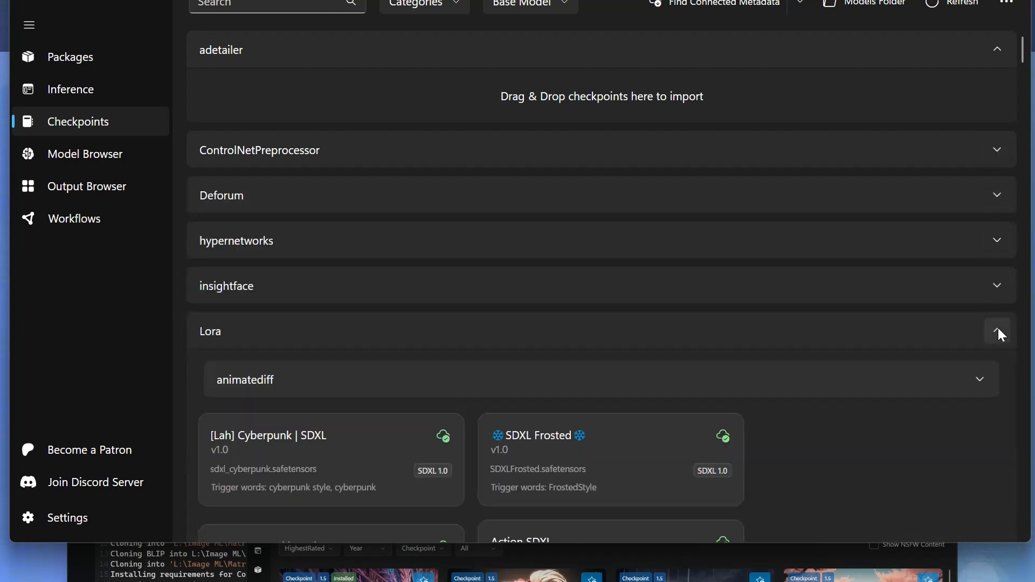
{"action": "left_click", "coordinate": [997, 331]}
{"action": "left_click", "coordinate": [998, 377]}
Step: Collapse the remaining checkpoint folders from Stable-diffusion.old down to z123, as well as the adetailer folder
{"action": "scroll", "coordinate": [1000, 421], "scroll_direction": "down", "scroll_amount": 2}
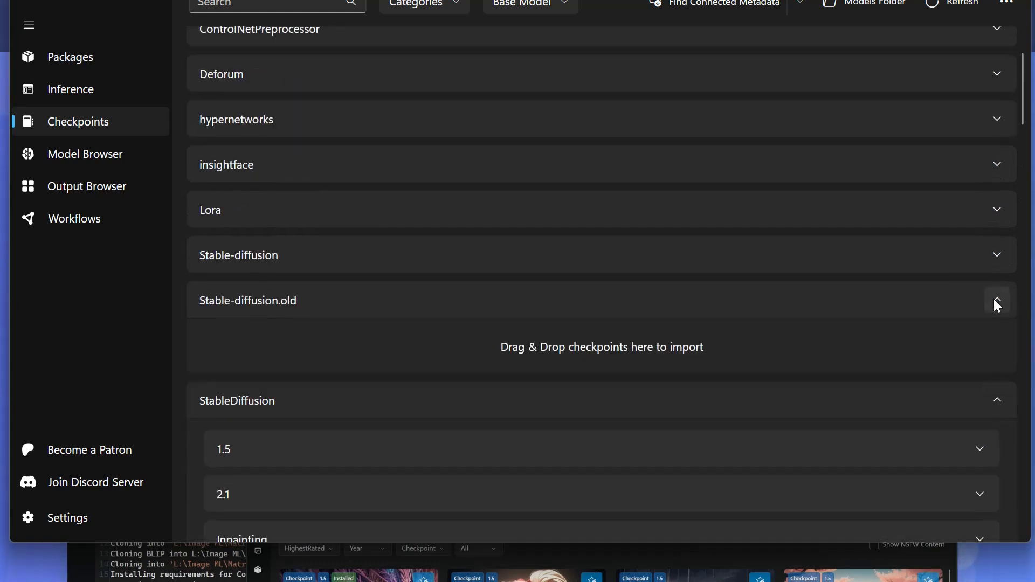
{"action": "left_click", "coordinate": [997, 302]}
{"action": "left_click", "coordinate": [997, 346]}
{"action": "left_click", "coordinate": [998, 391]}
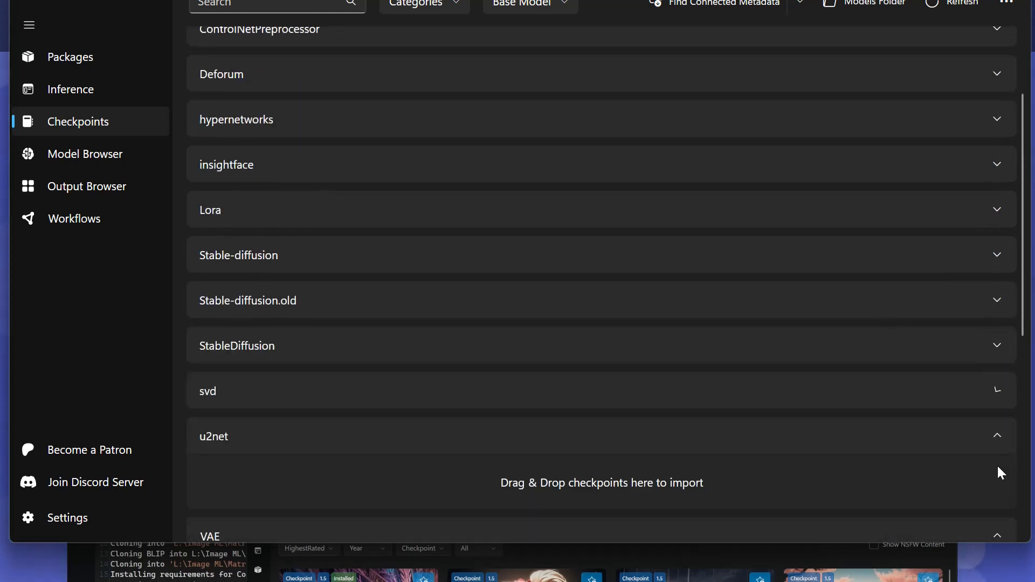
{"action": "left_click", "coordinate": [997, 435]}
{"action": "scroll", "coordinate": [996, 434], "scroll_direction": "down", "scroll_amount": 2}
{"action": "left_click", "coordinate": [997, 356]}
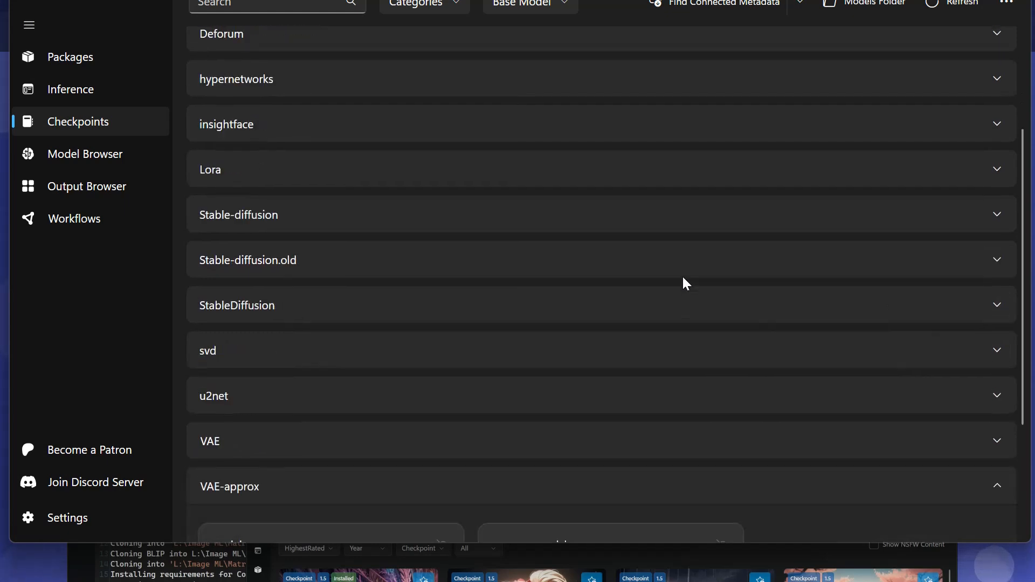
{"action": "scroll", "coordinate": [683, 278], "scroll_direction": "down", "scroll_amount": 2}
{"action": "scroll", "coordinate": [1003, 430], "scroll_direction": "down", "scroll_amount": 1}
{"action": "left_click", "coordinate": [997, 296]}
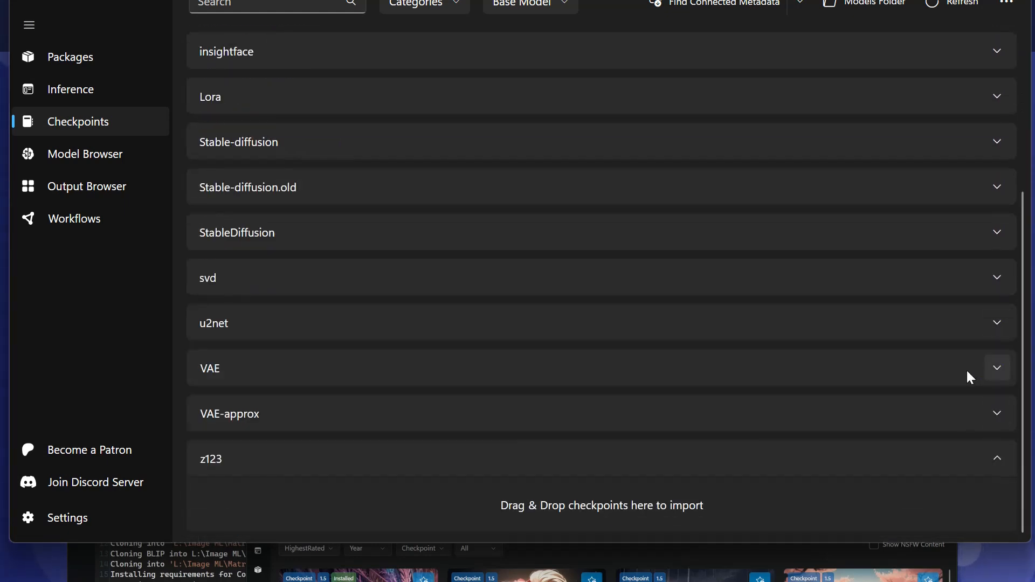
{"action": "left_click", "coordinate": [997, 458]}
{"action": "scroll", "coordinate": [600, 275], "scroll_direction": "up", "scroll_amount": 4}
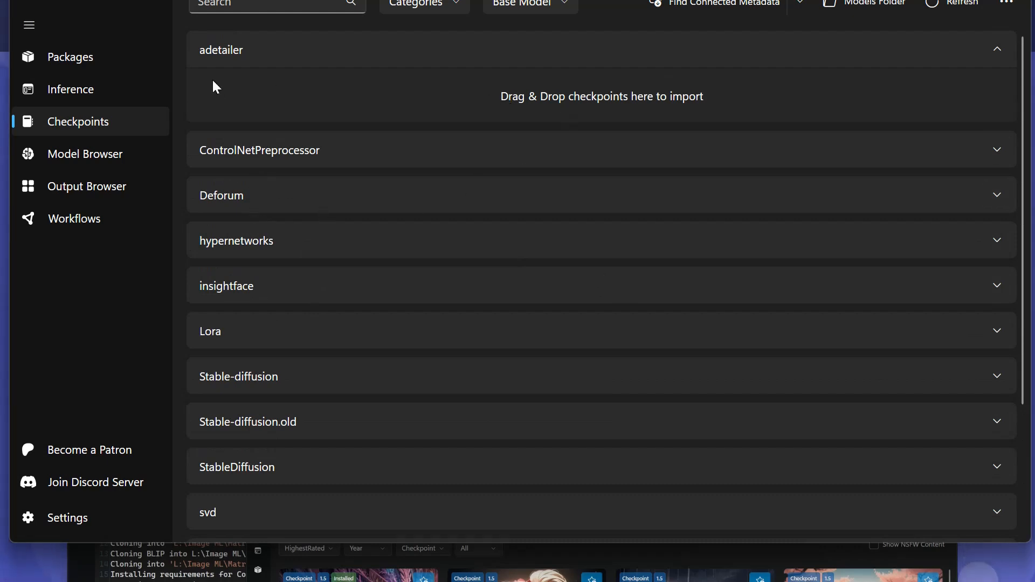
{"action": "left_click", "coordinate": [997, 49]}
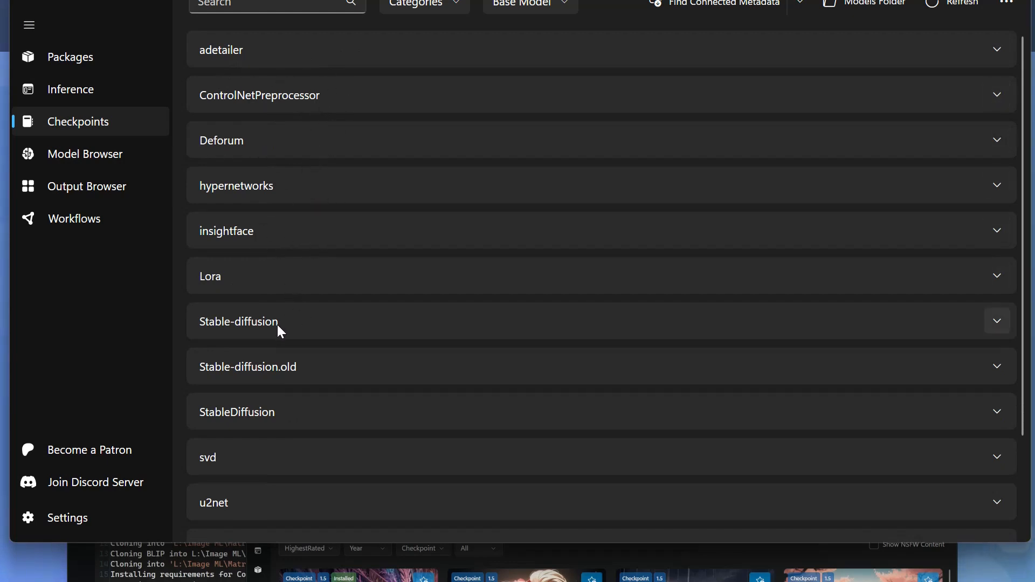
Step: Expand the Stable-diffusion folder, examine its subfolders, and collapse it again
{"action": "left_click", "coordinate": [996, 327]}
{"action": "scroll", "coordinate": [507, 341], "scroll_direction": "down", "scroll_amount": 5}
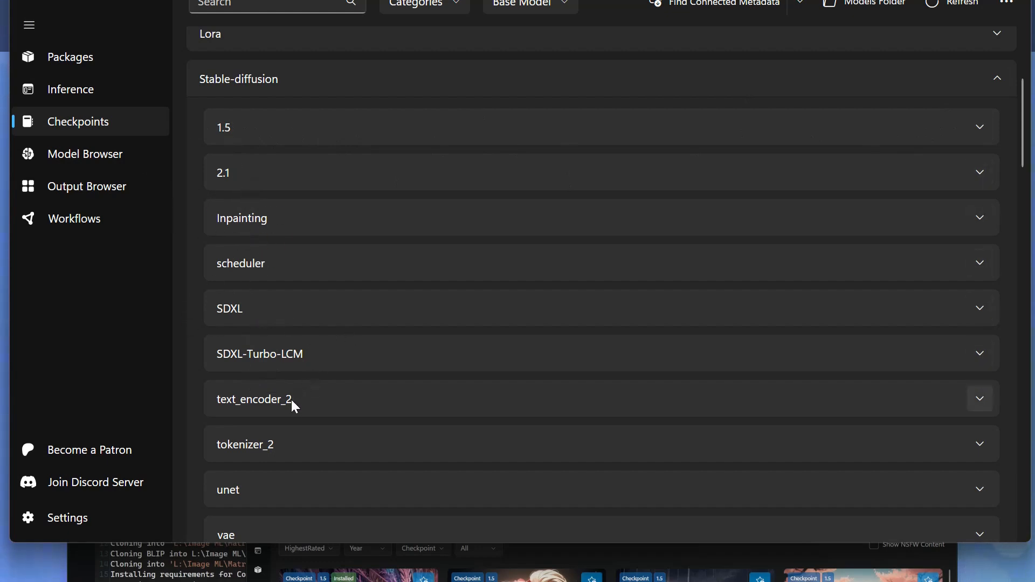
{"action": "scroll", "coordinate": [301, 424], "scroll_direction": "up", "scroll_amount": 1}
{"action": "scroll", "coordinate": [300, 421], "scroll_direction": "up", "scroll_amount": 5}
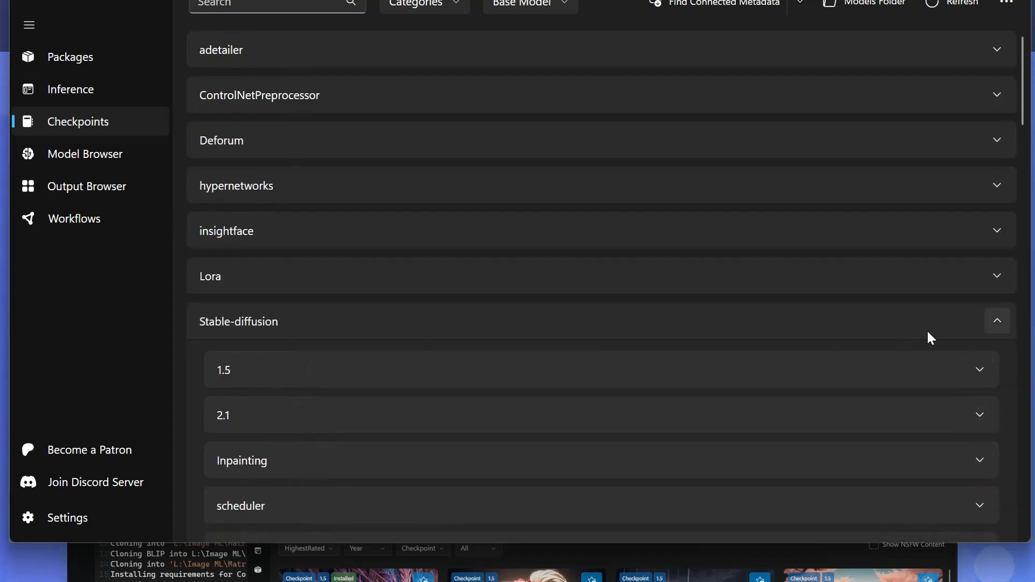
{"action": "left_click", "coordinate": [996, 322]}
Step: Expand the StableDiffusion folder, look through its subfolders and checkpoint models, and collapse it again
{"action": "scroll", "coordinate": [836, 366], "scroll_direction": "down", "scroll_amount": 2}
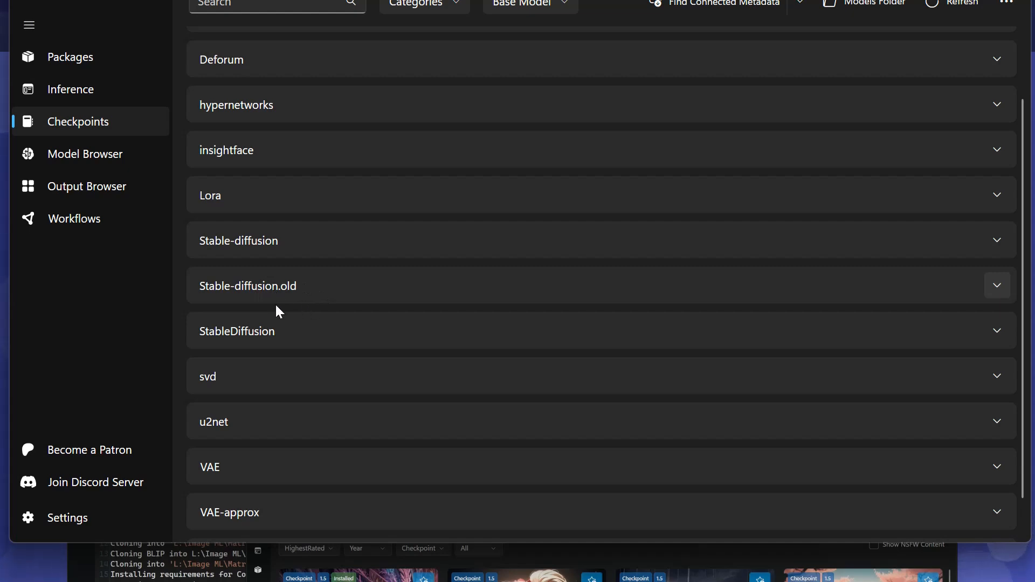
{"action": "left_click", "coordinate": [997, 331]}
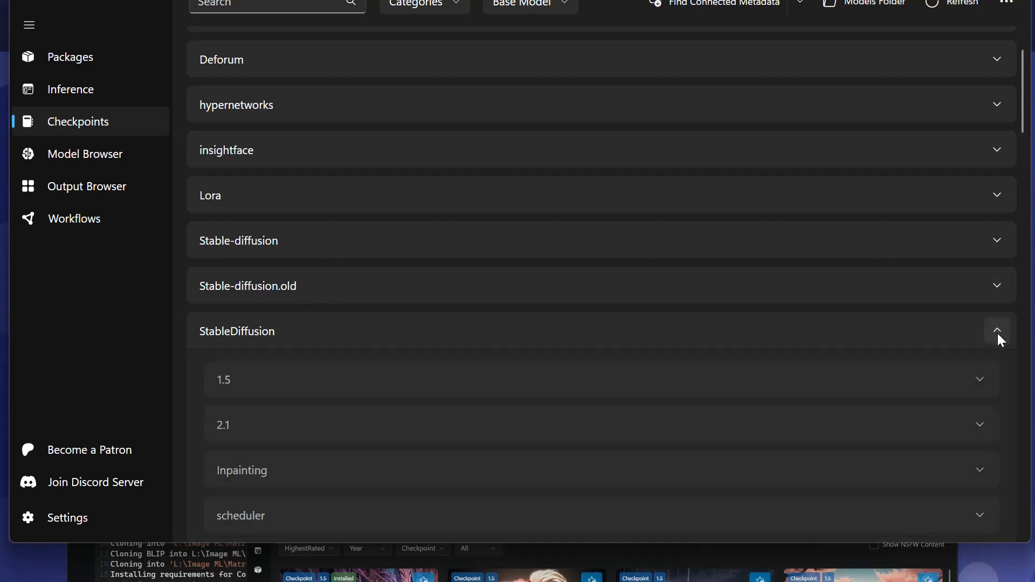
{"action": "scroll", "coordinate": [580, 424], "scroll_direction": "down", "scroll_amount": 5}
{"action": "scroll", "coordinate": [579, 420], "scroll_direction": "down", "scroll_amount": 7}
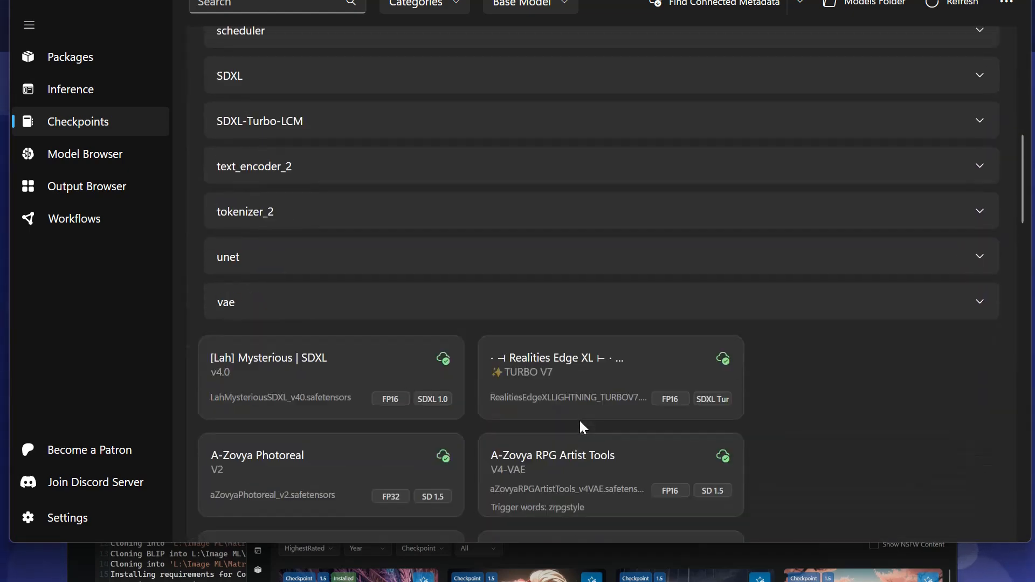
{"action": "scroll", "coordinate": [579, 419], "scroll_direction": "up", "scroll_amount": 5}
{"action": "scroll", "coordinate": [579, 419], "scroll_direction": "down", "scroll_amount": 5}
{"action": "scroll", "coordinate": [577, 416], "scroll_direction": "down", "scroll_amount": 6}
{"action": "scroll", "coordinate": [575, 410], "scroll_direction": "up", "scroll_amount": 14}
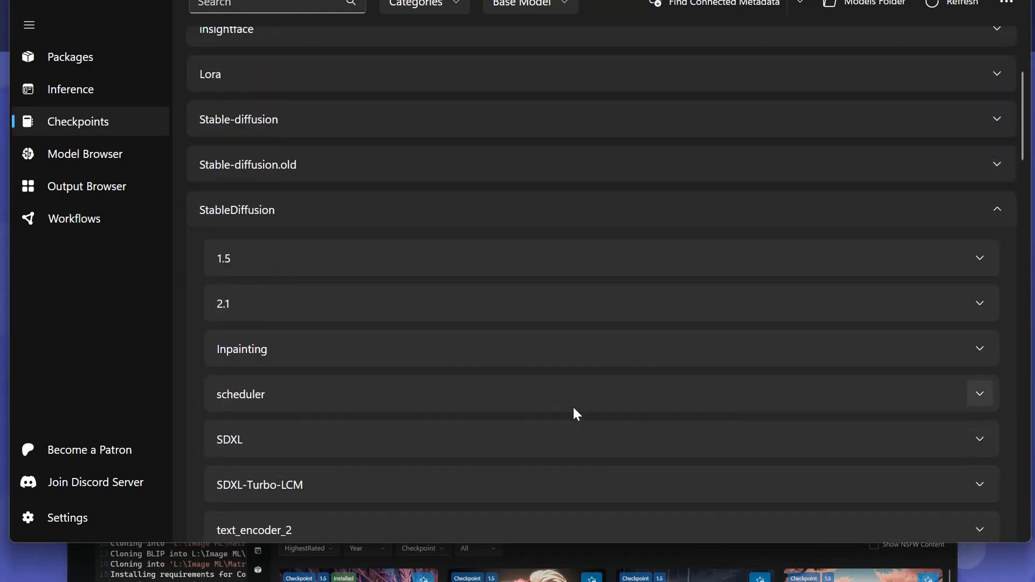
{"action": "scroll", "coordinate": [572, 405], "scroll_direction": "down", "scroll_amount": 2}
{"action": "left_click", "coordinate": [994, 129]}
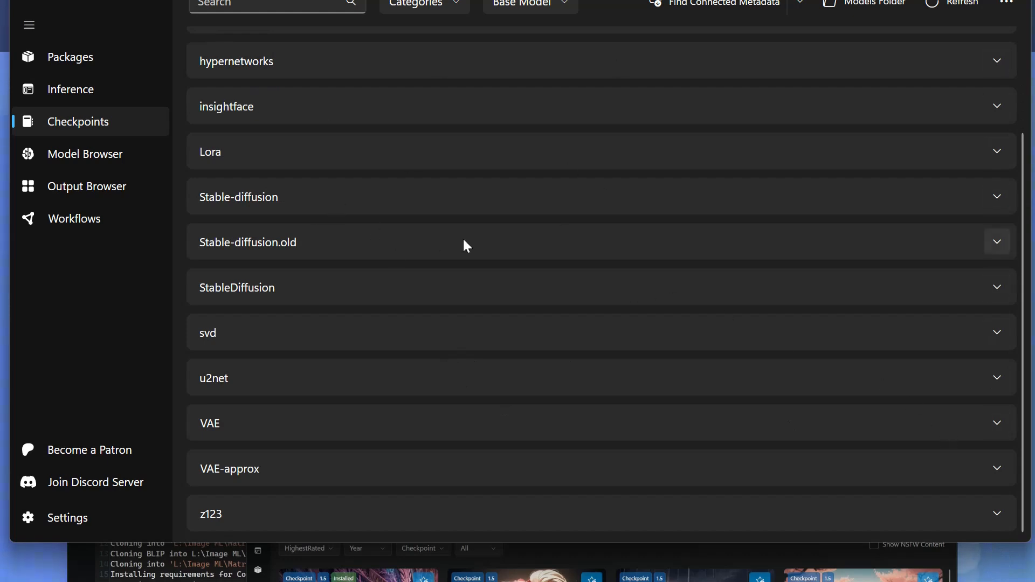
Step: Review the list of model folders and expand the Stable-diffusion folder and its SDXL subfolder
{"action": "scroll", "coordinate": [529, 275], "scroll_direction": "up", "scroll_amount": 3}
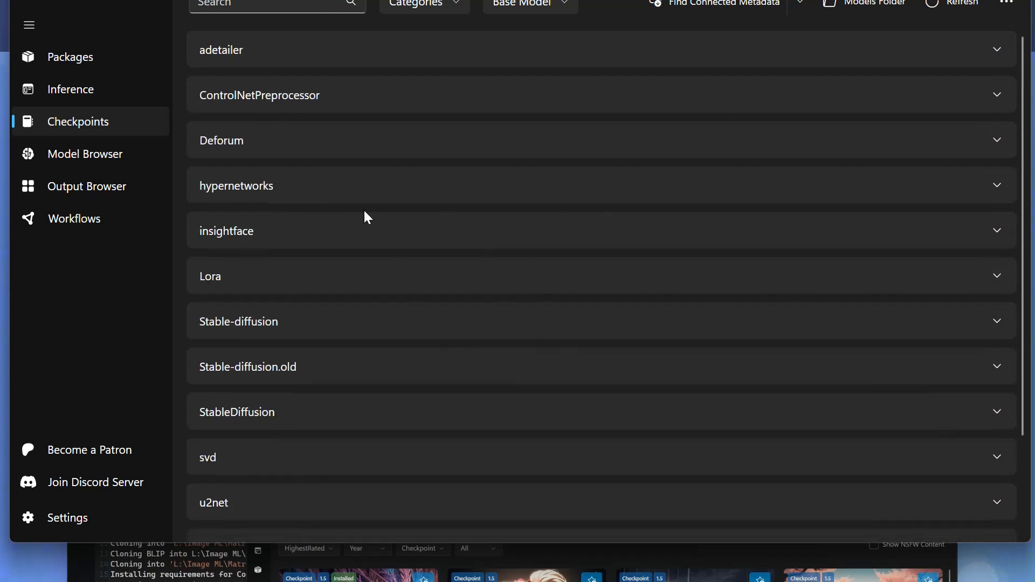
{"action": "scroll", "coordinate": [411, 283], "scroll_direction": "down", "scroll_amount": 3}
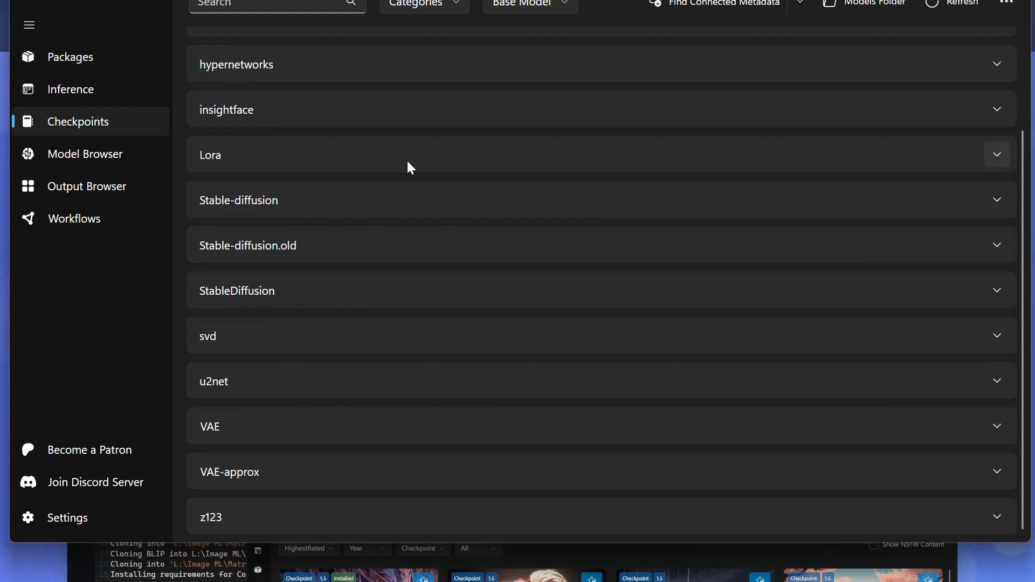
{"action": "left_click", "coordinate": [995, 197]}
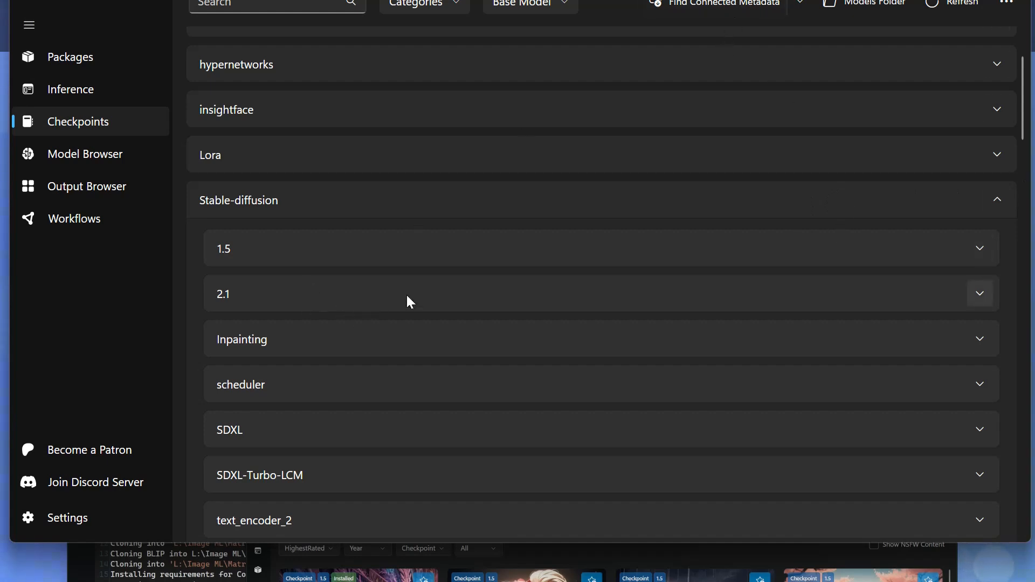
{"action": "scroll", "coordinate": [814, 319], "scroll_direction": "down", "scroll_amount": 3}
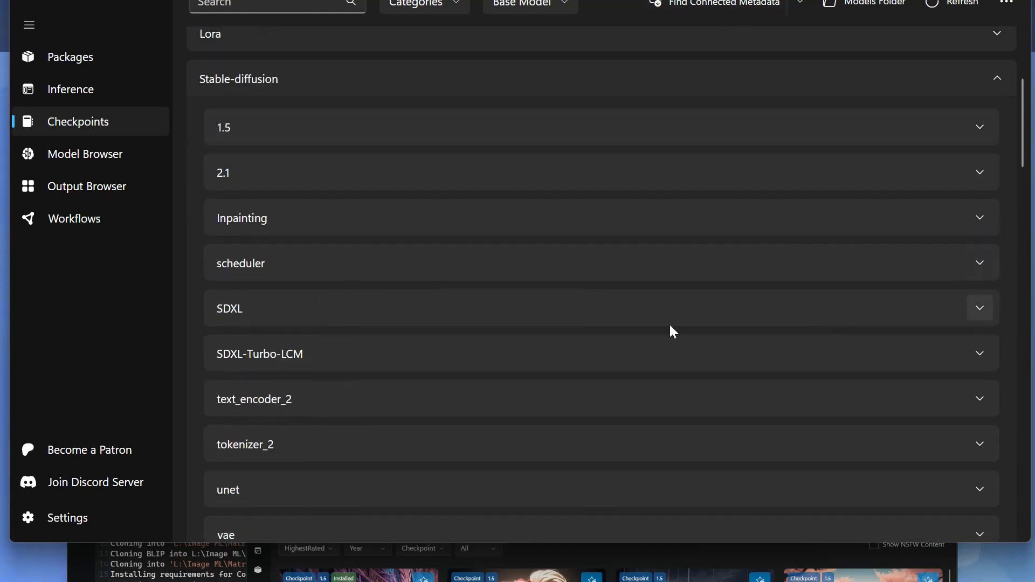
{"action": "left_click", "coordinate": [980, 308]}
Step: Examine the SDXL checkpoints with their versions, precision and trigger words down to ZavyChromaXL, and collapse the SDXL subfolder
{"action": "scroll", "coordinate": [854, 308], "scroll_direction": "down", "scroll_amount": 2}
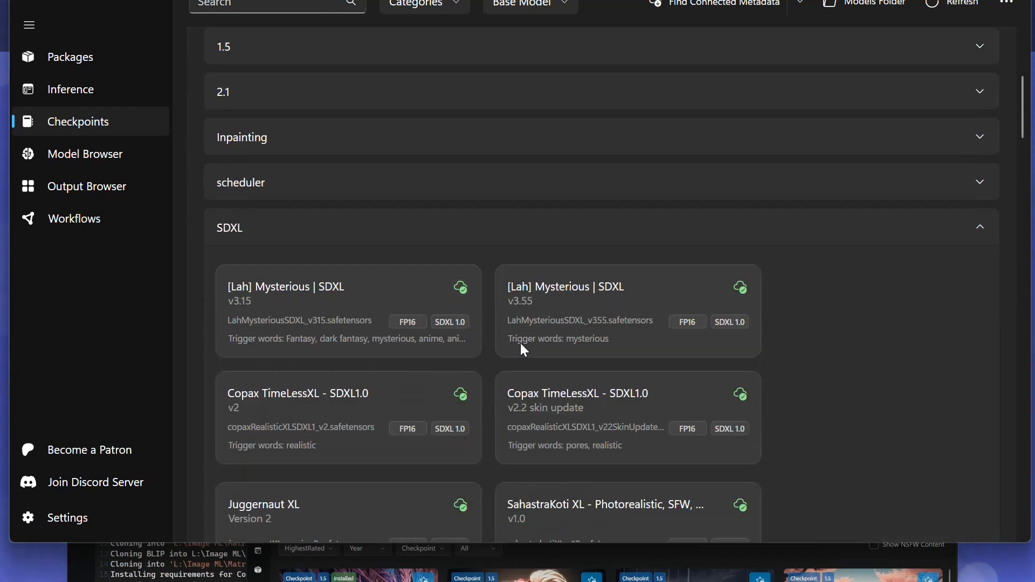
{"action": "scroll", "coordinate": [520, 342], "scroll_direction": "down", "scroll_amount": 2}
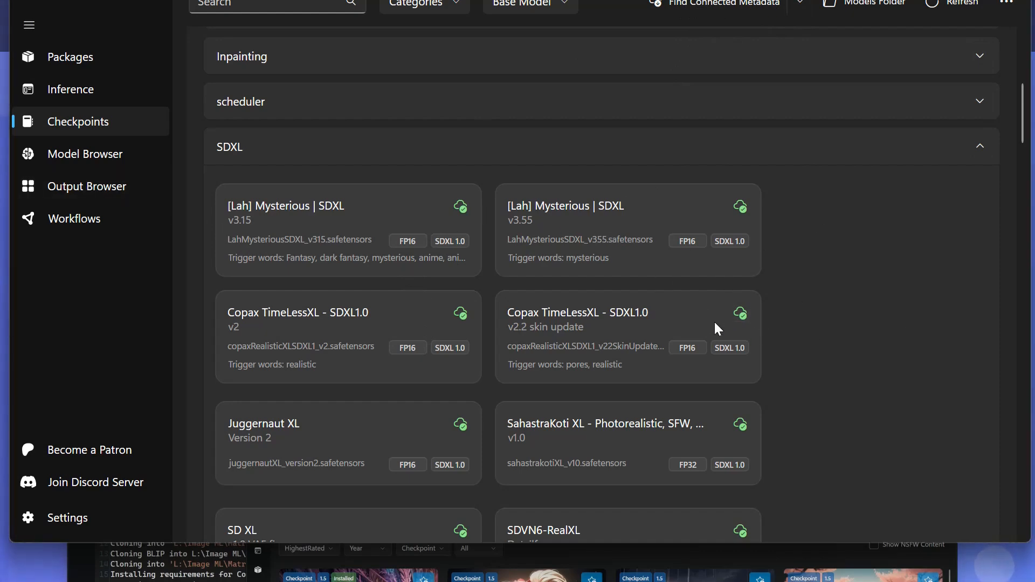
{"action": "scroll", "coordinate": [508, 283], "scroll_direction": "down", "scroll_amount": 5}
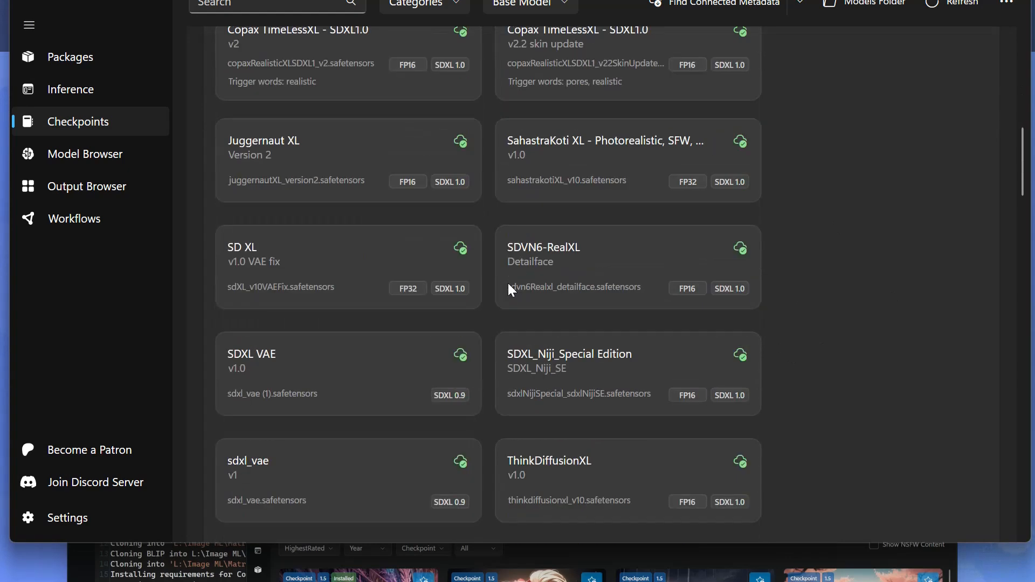
{"action": "scroll", "coordinate": [506, 284], "scroll_direction": "down", "scroll_amount": 7}
{"action": "scroll", "coordinate": [506, 284], "scroll_direction": "up", "scroll_amount": 12}
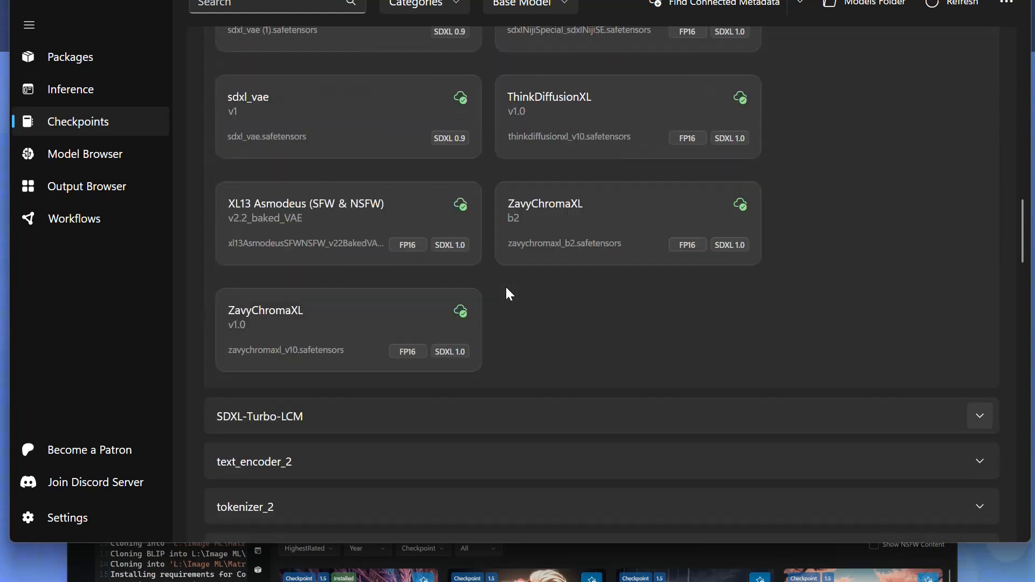
{"action": "scroll", "coordinate": [501, 291], "scroll_direction": "up", "scroll_amount": 1}
{"action": "left_click", "coordinate": [994, 213]}
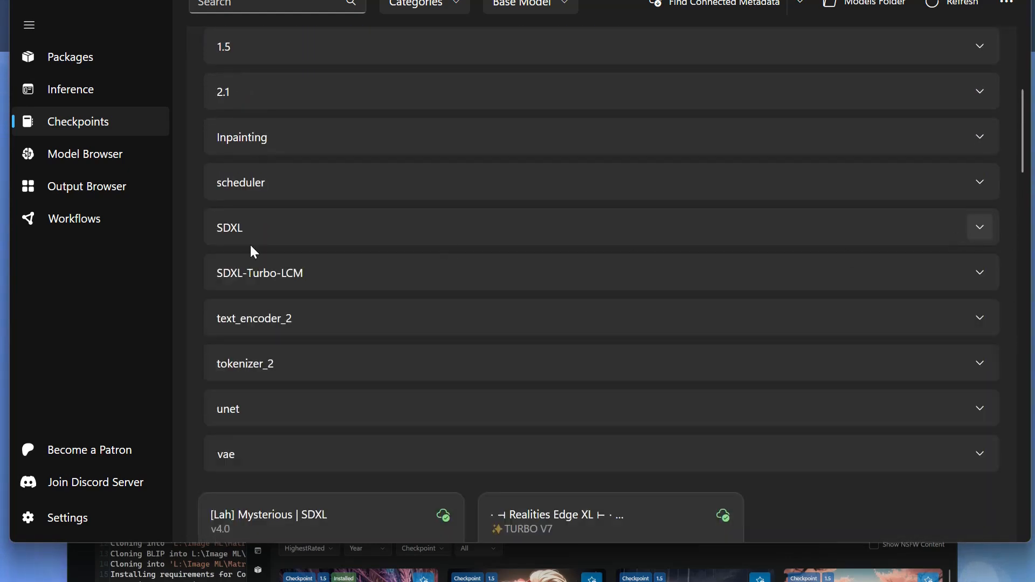
Step: Show the CivitAI models in the Model Browser and check the available sort orders without changing the current one
{"action": "left_click", "coordinate": [94, 156]}
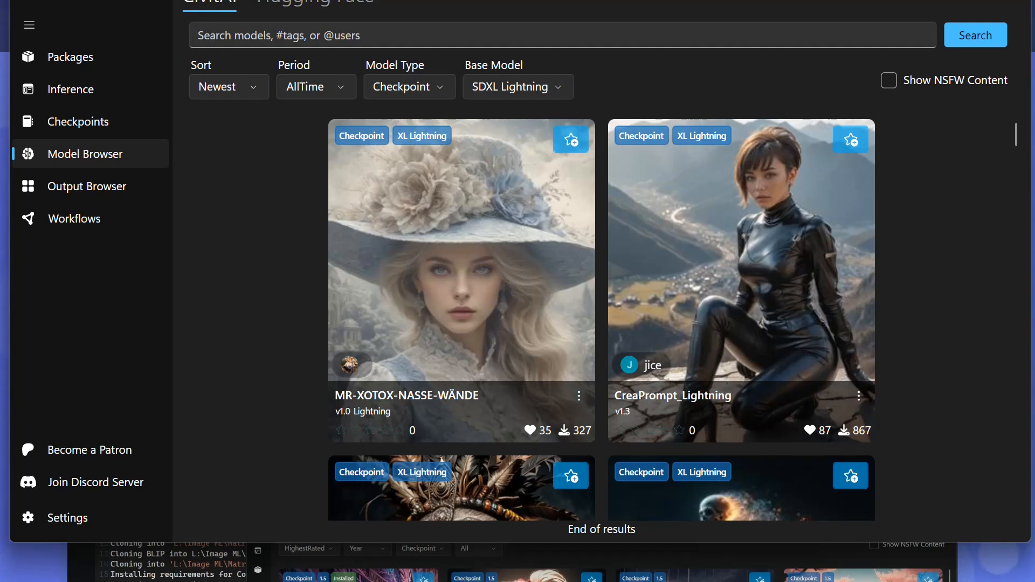
{"action": "left_click", "coordinate": [243, 89]}
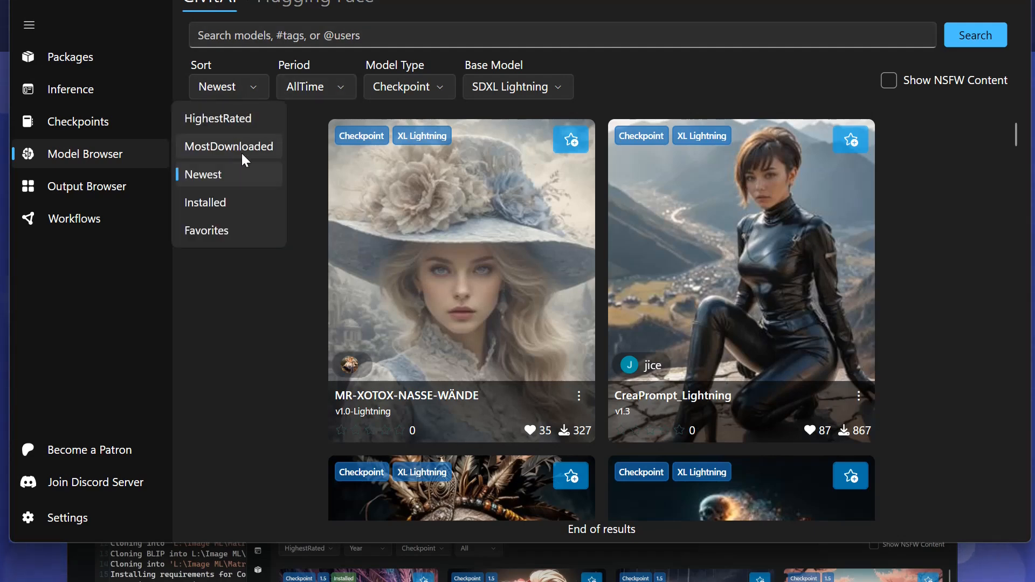
{"action": "left_click", "coordinate": [241, 333]}
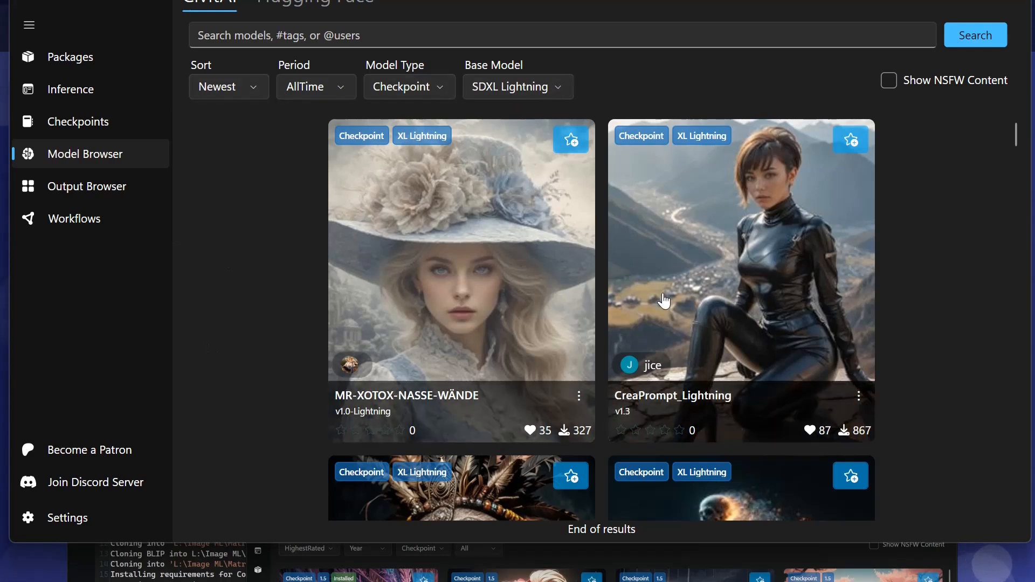
Step: Browse the newest SDXL Lightning checkpoints, checking which models are marked as installed or with an update available
{"action": "scroll", "coordinate": [746, 258], "scroll_direction": "down", "scroll_amount": 8}
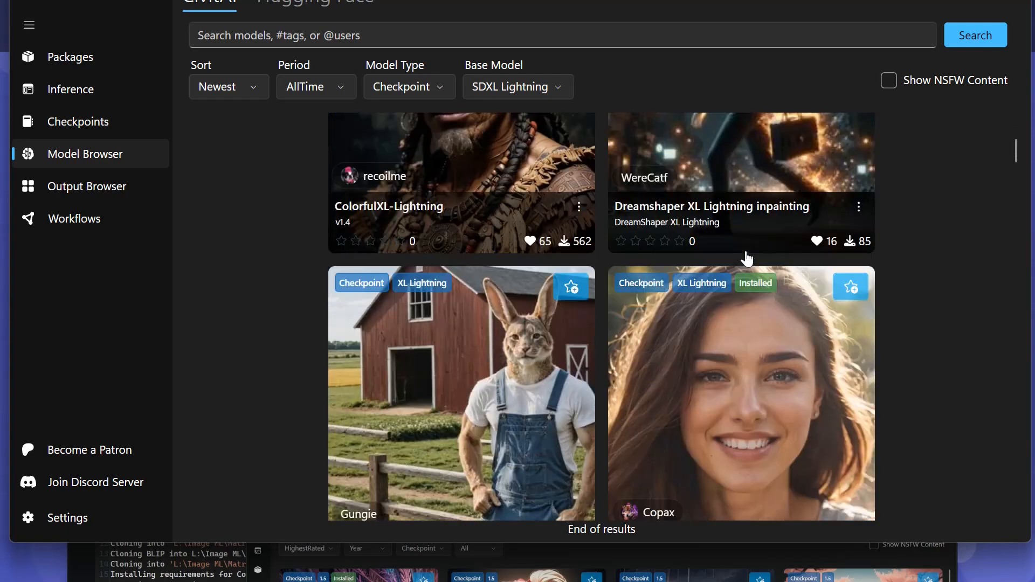
{"action": "scroll", "coordinate": [747, 259], "scroll_direction": "down", "scroll_amount": 4}
{"action": "scroll", "coordinate": [749, 260], "scroll_direction": "down", "scroll_amount": 3}
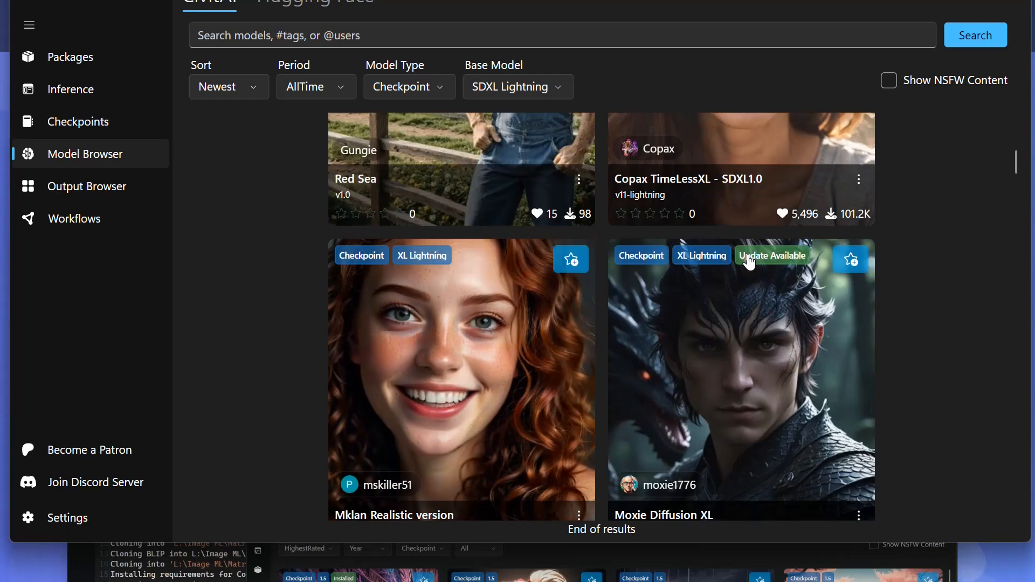
{"action": "scroll", "coordinate": [867, 351], "scroll_direction": "down", "scroll_amount": 4}
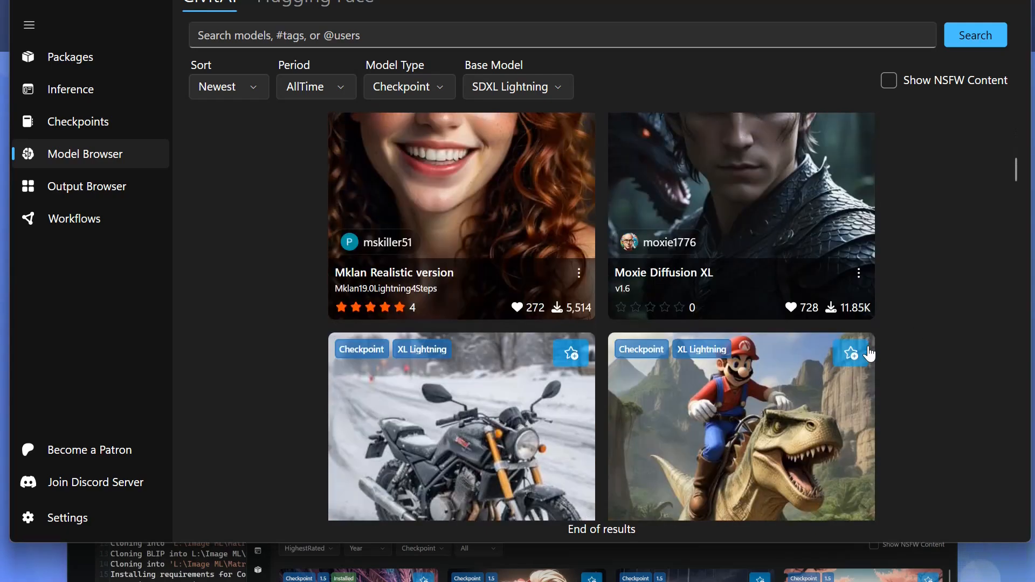
Step: Inspect the installed version and file of the Copax TimeLessXL - SDXL1.0 checkpoint, and close its details without deleting anything
{"action": "scroll", "coordinate": [869, 353], "scroll_direction": "down", "scroll_amount": 3}
{"action": "scroll", "coordinate": [869, 353], "scroll_direction": "up", "scroll_amount": 15}
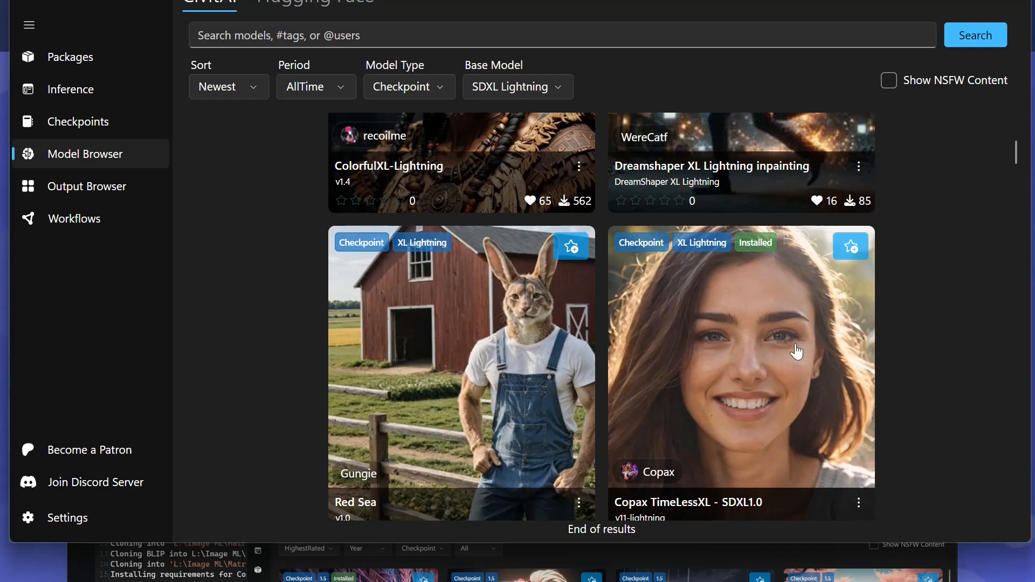
{"action": "scroll", "coordinate": [751, 345], "scroll_direction": "down", "scroll_amount": 3}
{"action": "left_click", "coordinate": [750, 313]}
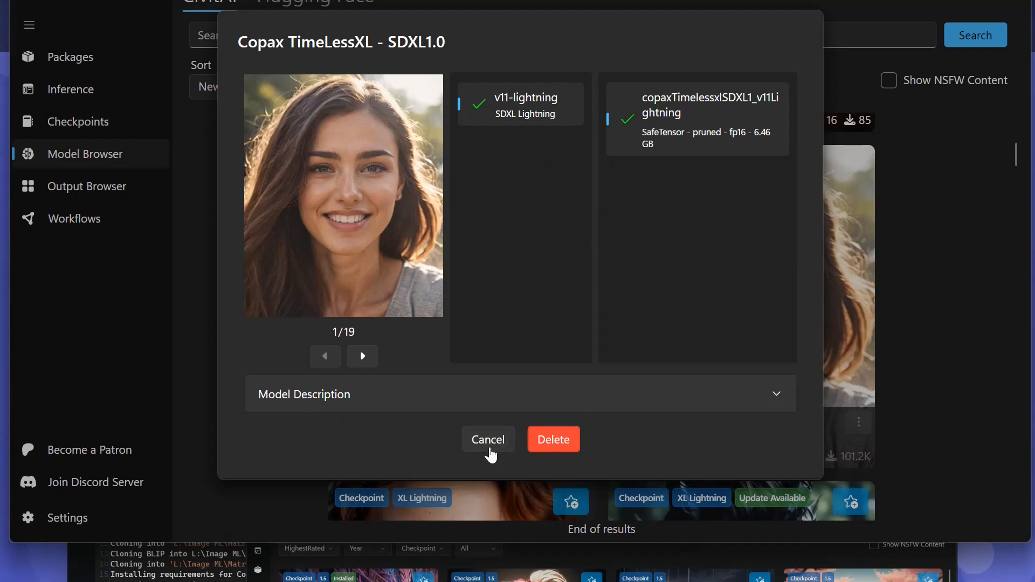
{"action": "left_click", "coordinate": [488, 450]}
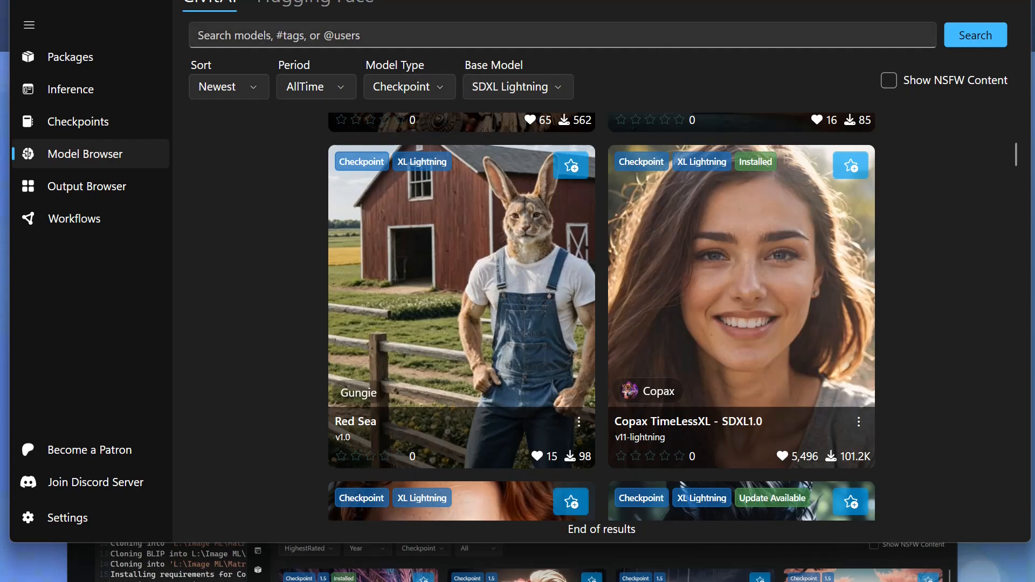
Step: Browse more SDXL Lightning checkpoints on CivitAI, and look over the Hugging Face model list before returning to CivitAI
{"action": "scroll", "coordinate": [480, 264], "scroll_direction": "down", "scroll_amount": 6}
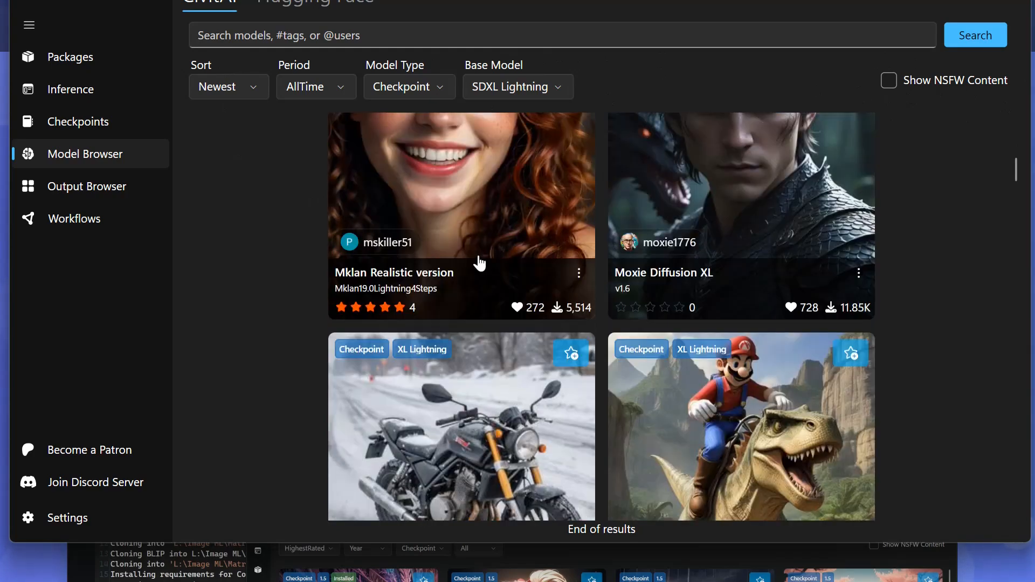
{"action": "scroll", "coordinate": [480, 264], "scroll_direction": "up", "scroll_amount": 2}
{"action": "scroll", "coordinate": [480, 264], "scroll_direction": "down", "scroll_amount": 4}
{"action": "scroll", "coordinate": [480, 264], "scroll_direction": "down", "scroll_amount": 3}
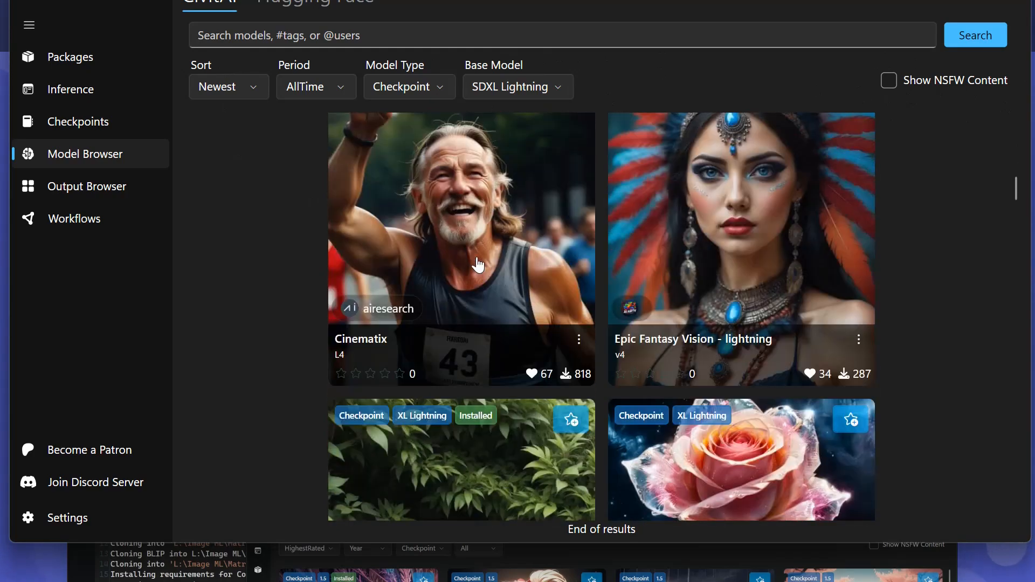
{"action": "scroll", "coordinate": [480, 260], "scroll_direction": "up", "scroll_amount": 15}
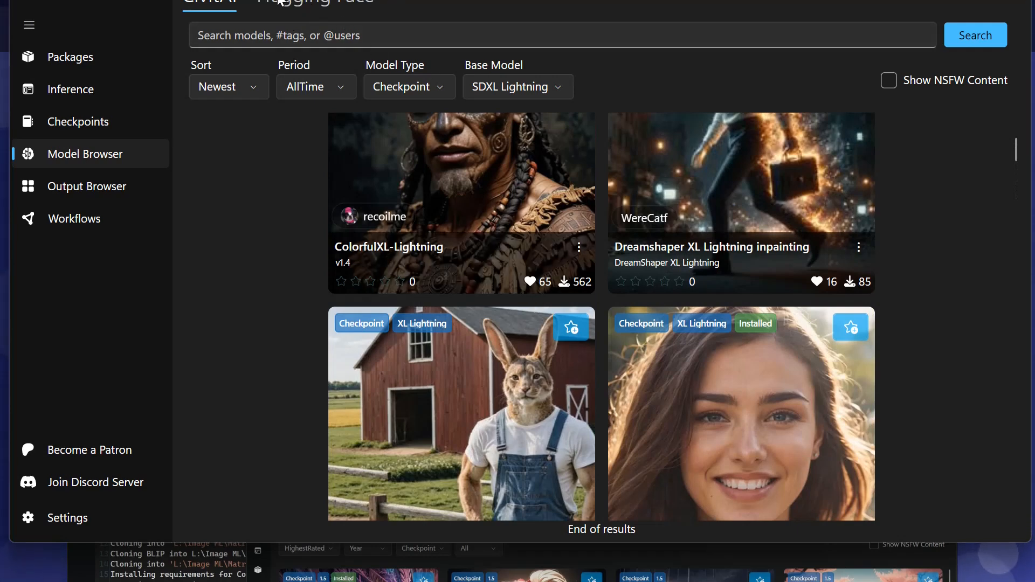
{"action": "left_click", "coordinate": [302, 2]}
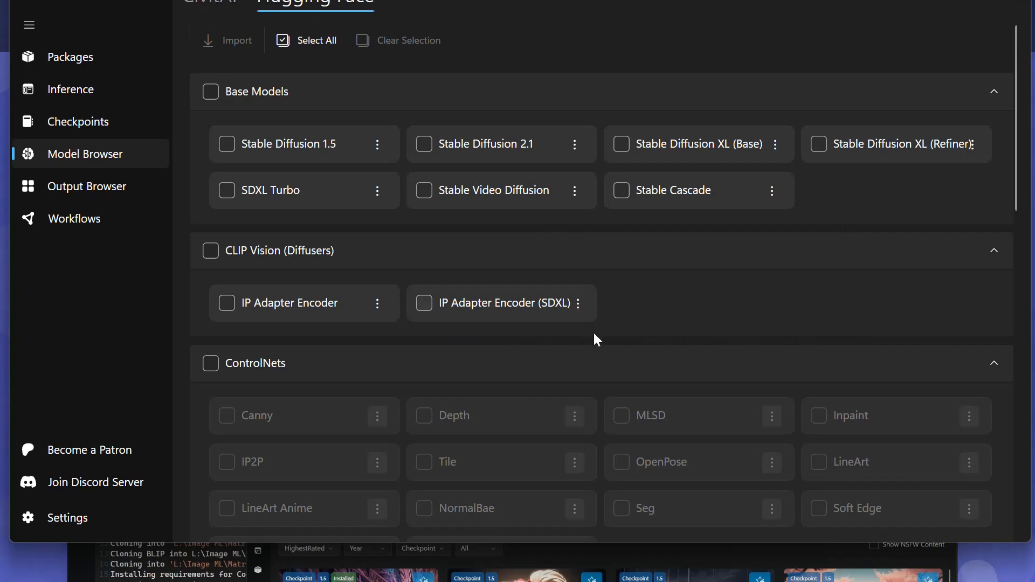
{"action": "left_click", "coordinate": [209, 2]}
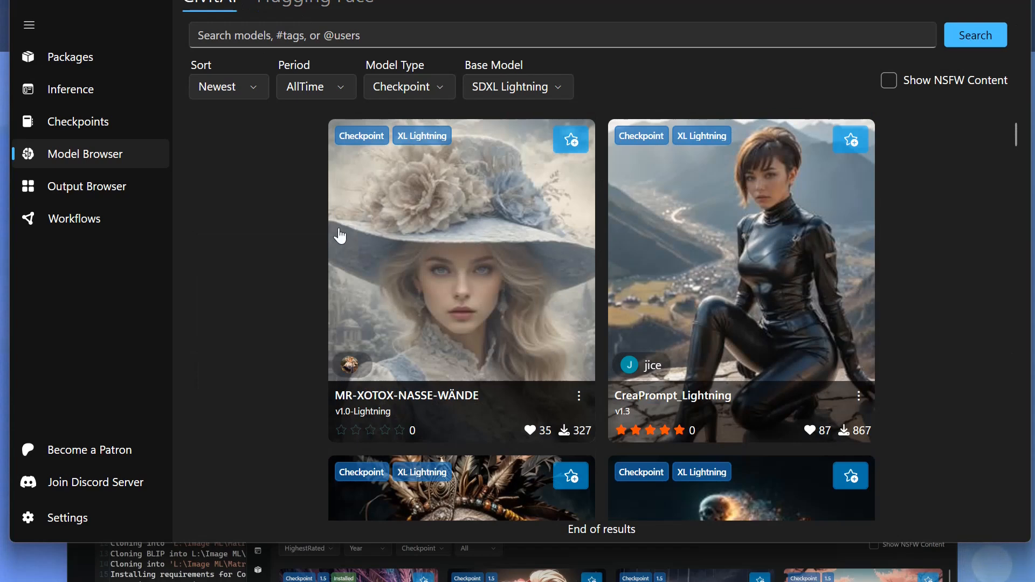
Step: View the txt2img-images outputs of Stable Diffusion WebUI Forge in the Output Browser, and collapse the Forge folder
{"action": "left_click", "coordinate": [101, 189]}
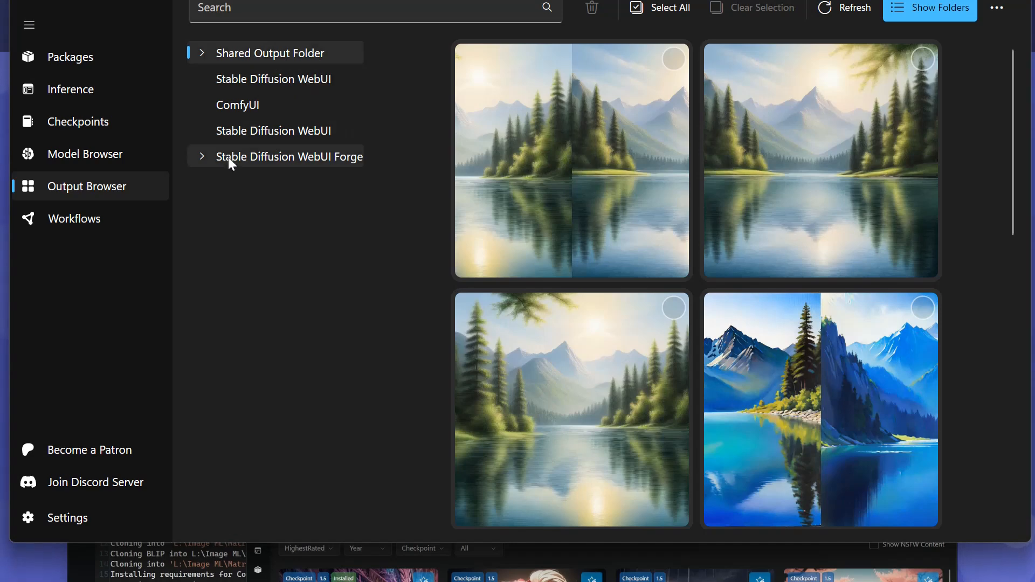
{"action": "left_click", "coordinate": [201, 157]}
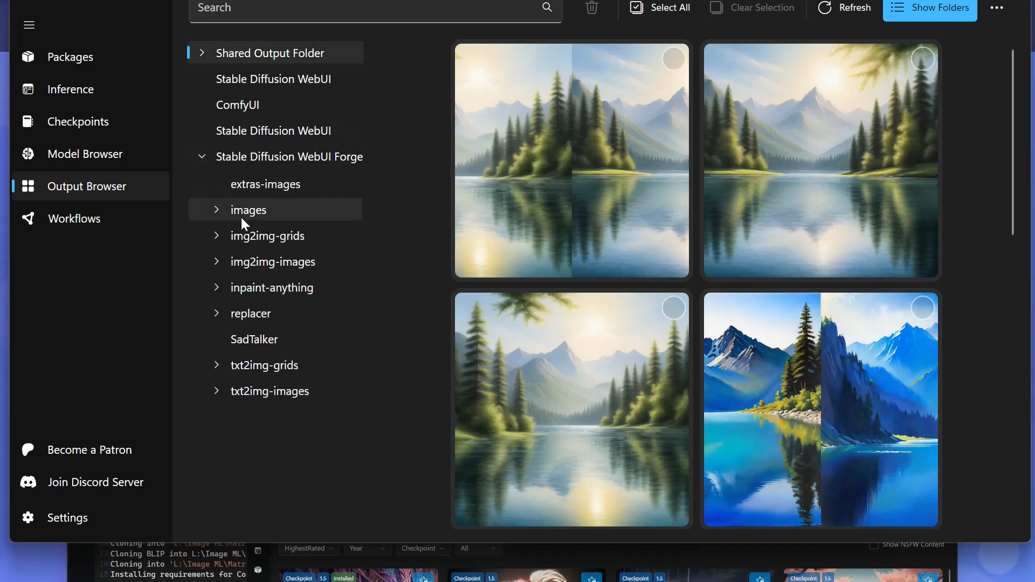
{"action": "left_click", "coordinate": [251, 396]}
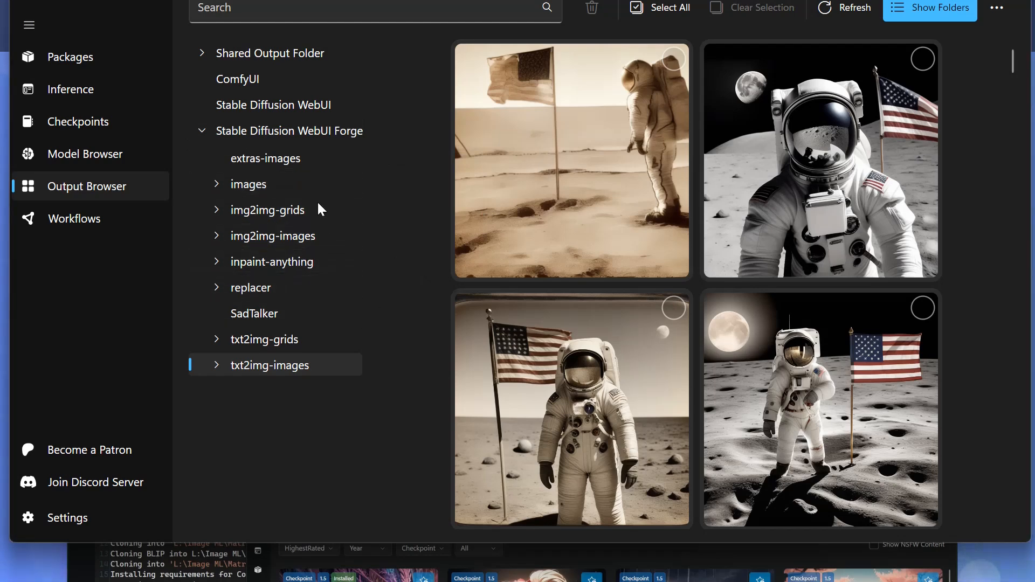
{"action": "left_click", "coordinate": [202, 131]}
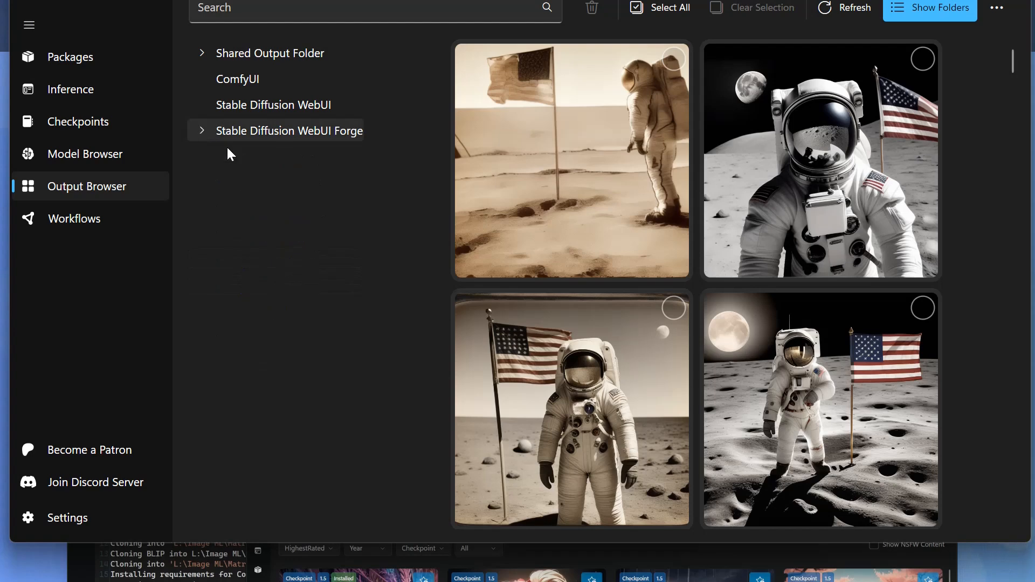
Step: Browse the trending ComfyUI workflows in the OpenArt Browser
{"action": "left_click", "coordinate": [46, 219]}
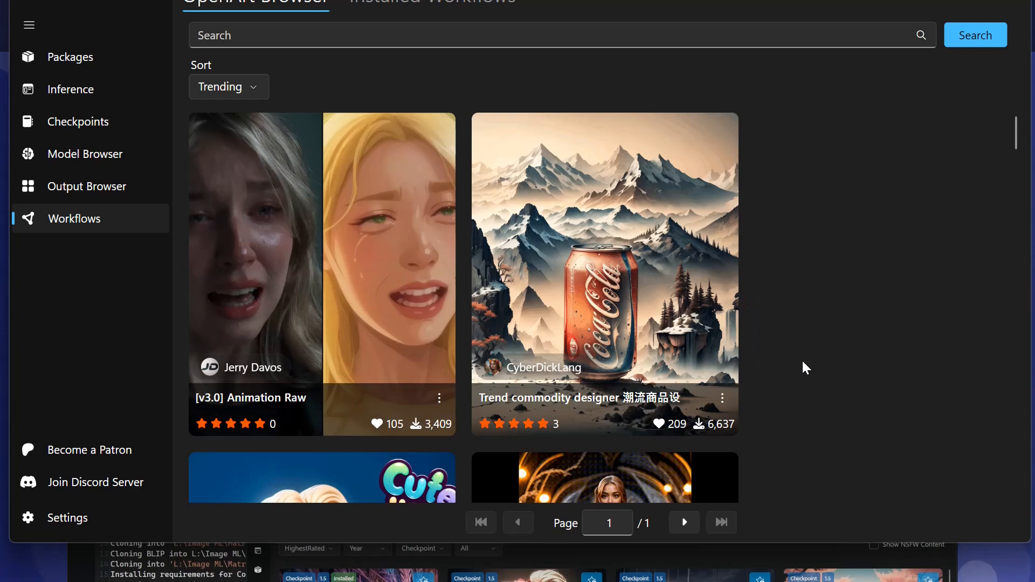
{"action": "scroll", "coordinate": [817, 342], "scroll_direction": "down", "scroll_amount": 4}
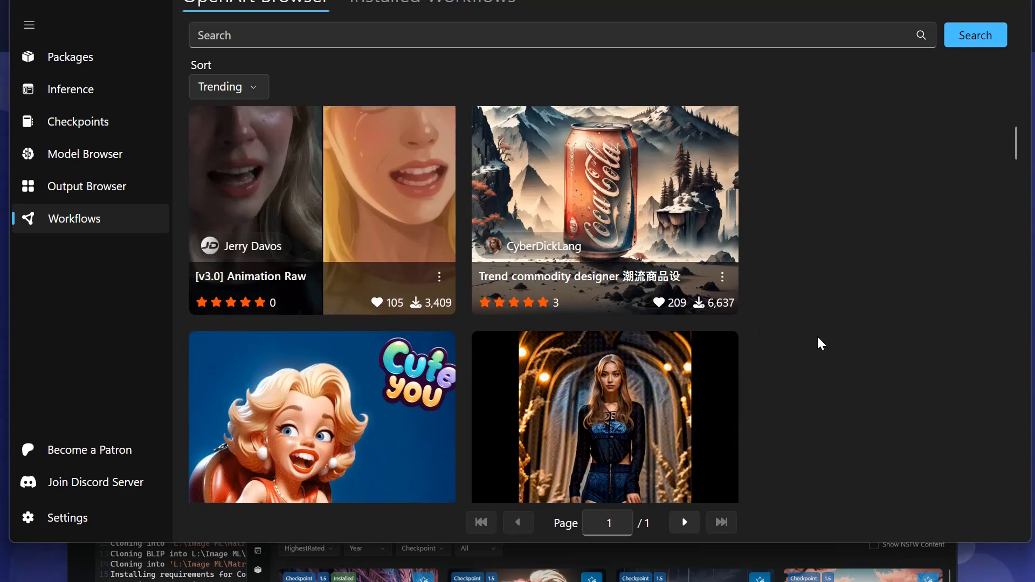
{"action": "scroll", "coordinate": [818, 341], "scroll_direction": "up", "scroll_amount": 4}
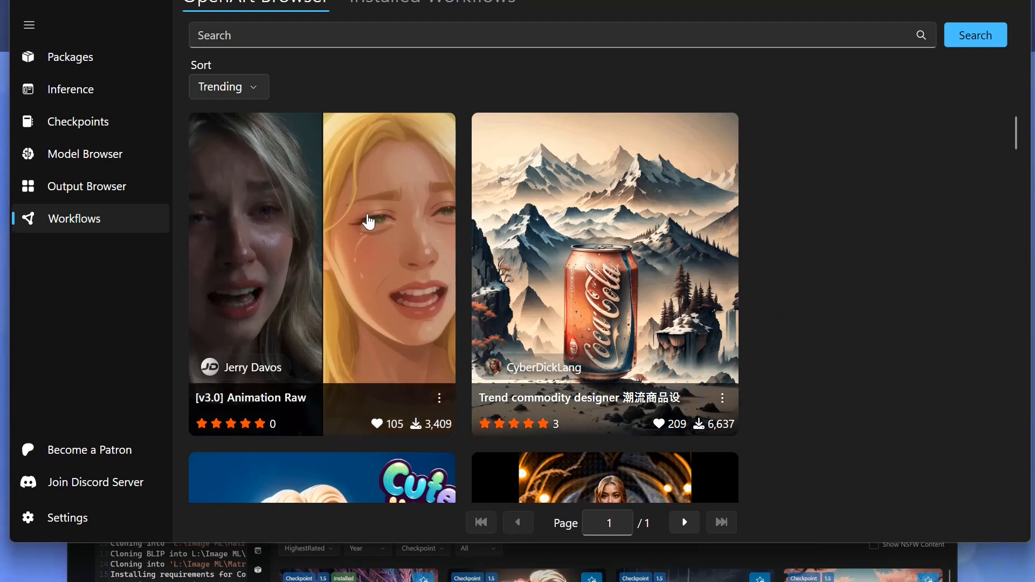
Step: Examine the node details of the [v3.0] Animation Raw workflow without importing it, and check the installed workflows before returning to the OpenArt Browser
{"action": "left_click", "coordinate": [369, 221]}
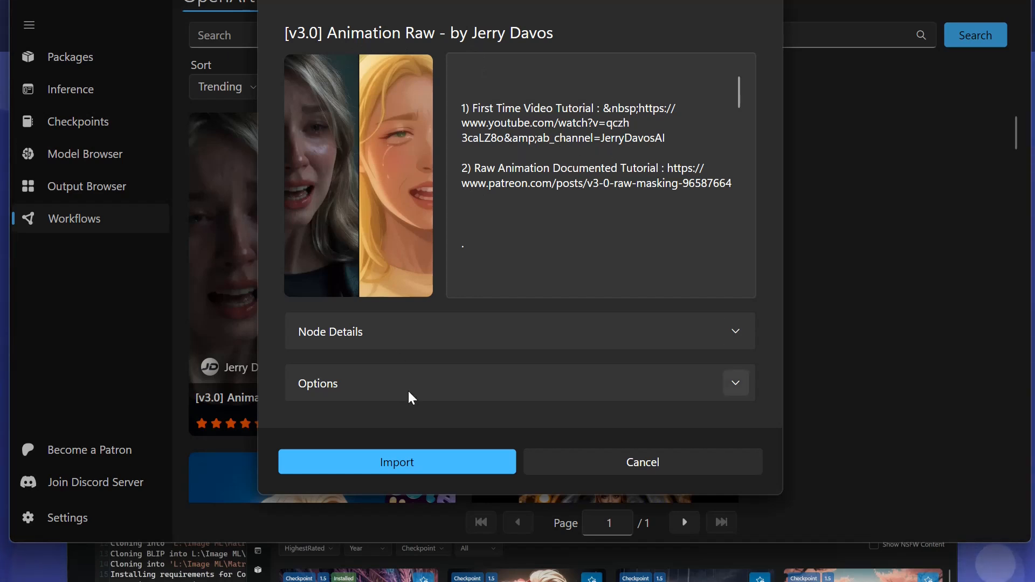
{"action": "left_click", "coordinate": [369, 332]}
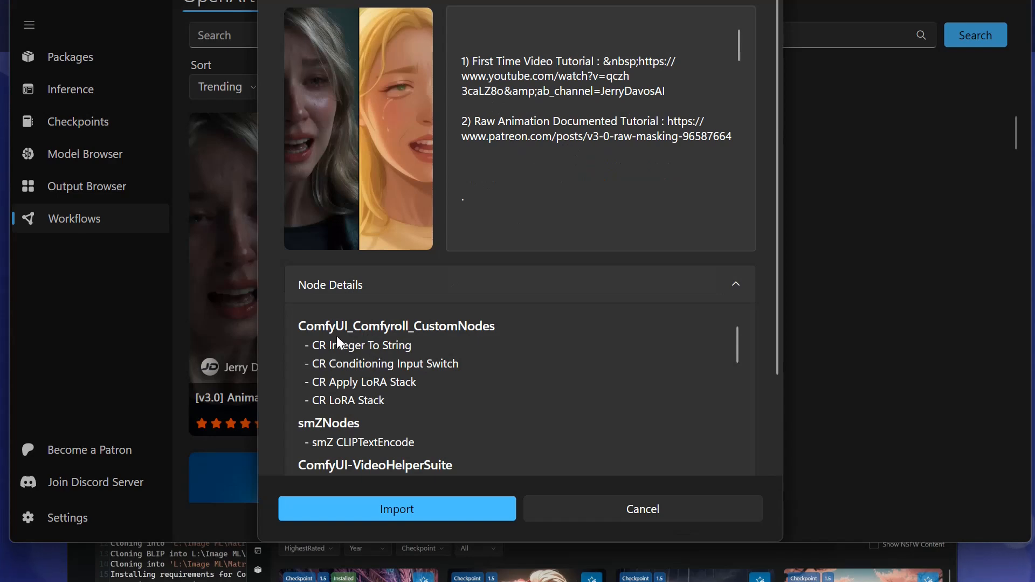
{"action": "left_click", "coordinate": [643, 507]}
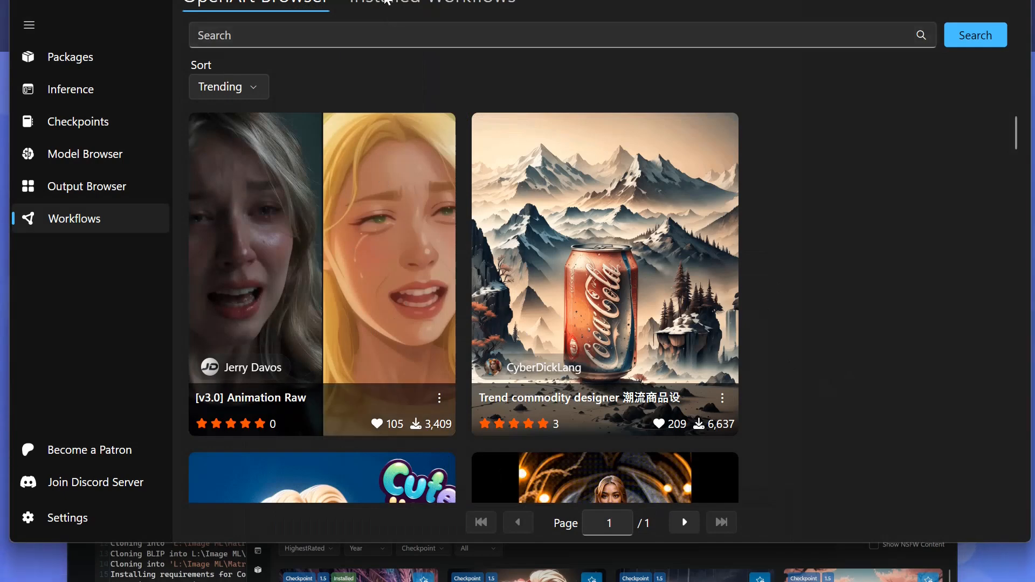
{"action": "left_click", "coordinate": [386, 2]}
{"action": "left_click", "coordinate": [259, 8]}
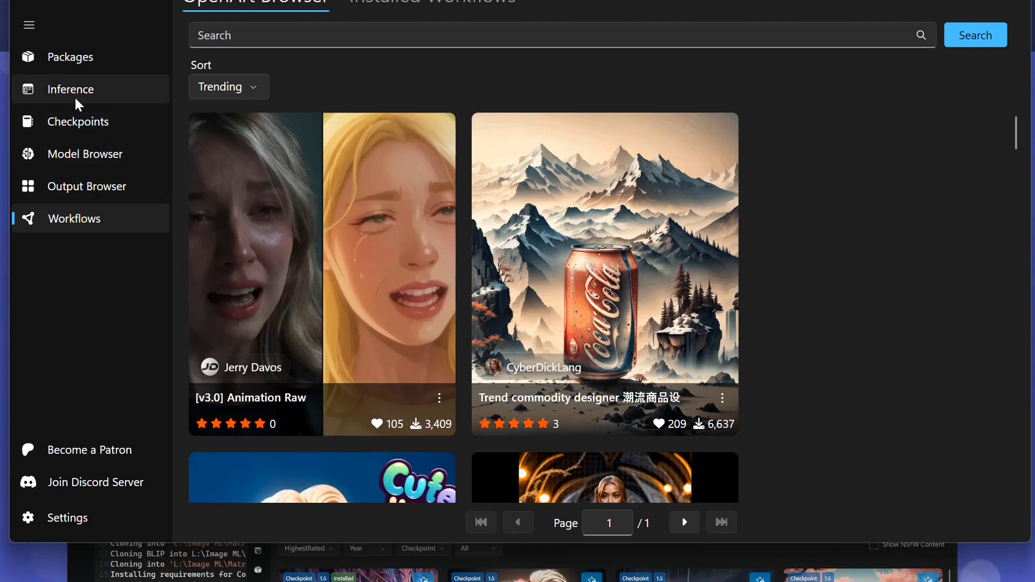
Step: Return to the checkpoint library, collapse the Stable-diffusion folder and review the list of model folders
{"action": "left_click", "coordinate": [76, 127]}
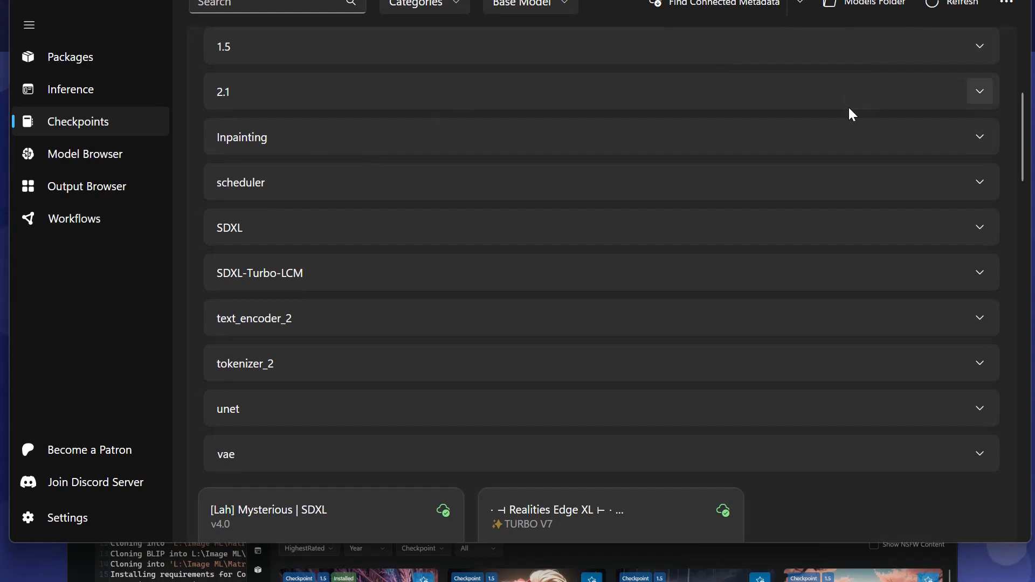
{"action": "scroll", "coordinate": [390, 112], "scroll_direction": "up", "scroll_amount": 5}
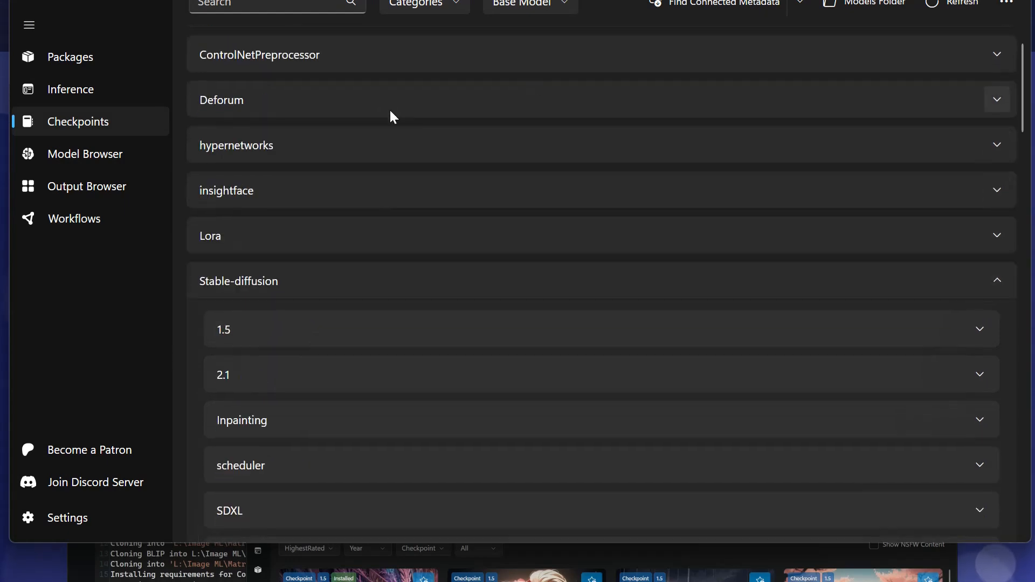
{"action": "left_click", "coordinate": [996, 281]}
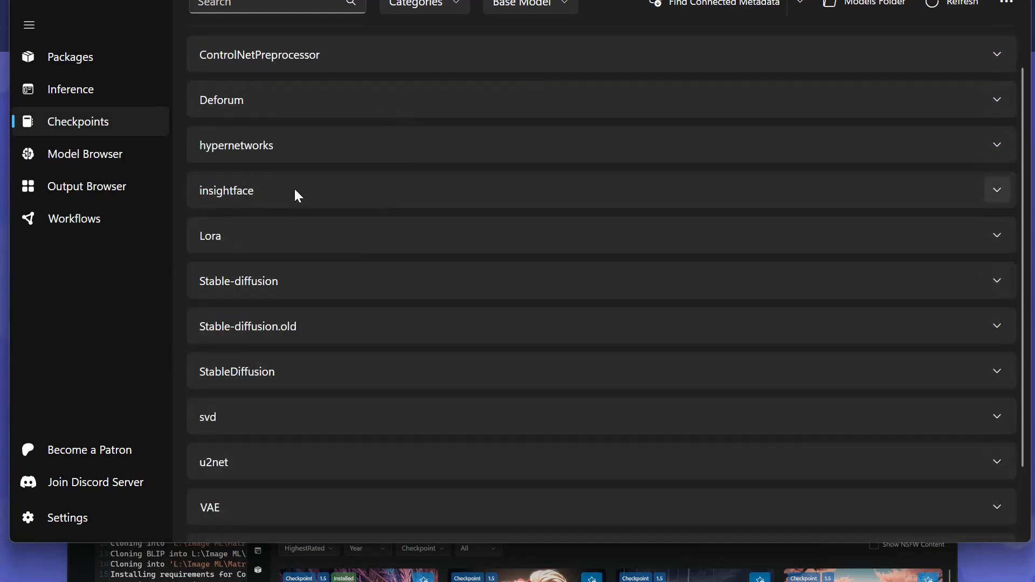
{"action": "scroll", "coordinate": [261, 160], "scroll_direction": "up", "scroll_amount": 1}
{"action": "scroll", "coordinate": [262, 164], "scroll_direction": "down", "scroll_amount": 2}
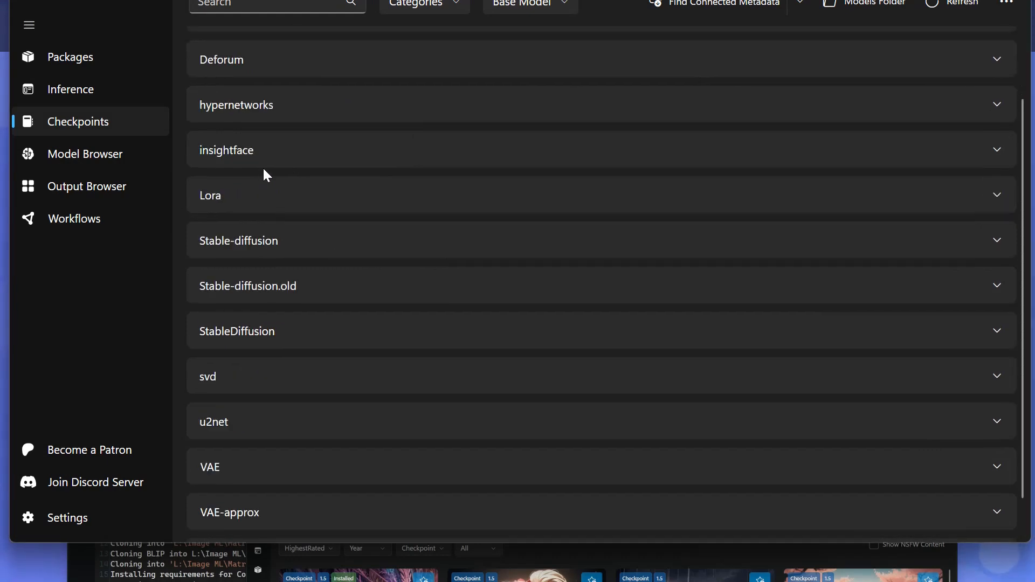
{"action": "scroll", "coordinate": [264, 170], "scroll_direction": "down", "scroll_amount": 1}
{"action": "scroll", "coordinate": [263, 172], "scroll_direction": "up", "scroll_amount": 3}
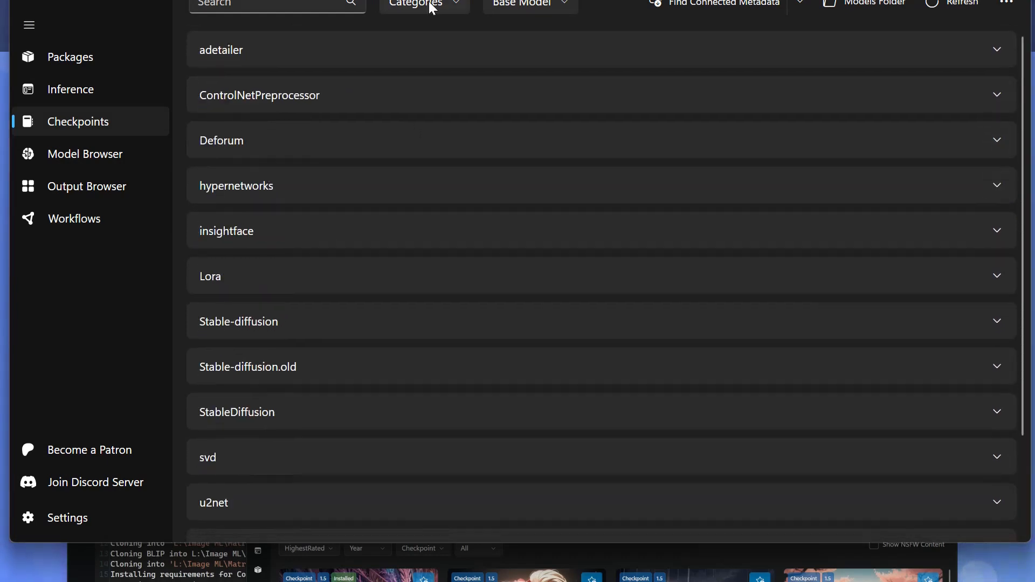
Step: Review the model categories that can be shown in the checkpoint library, and close the list without changing the selection
{"action": "left_click", "coordinate": [453, 6]}
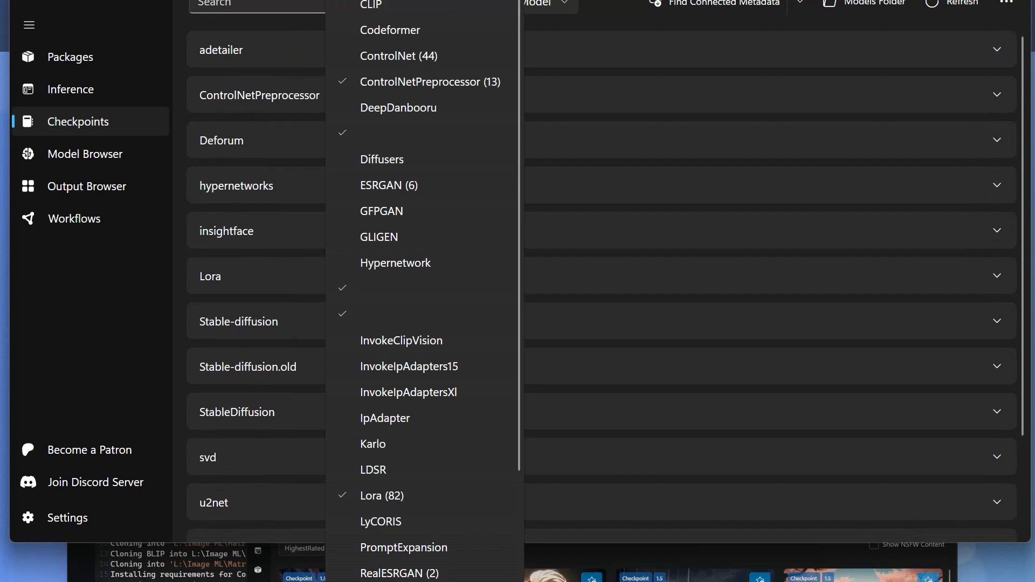
{"action": "key", "text": "Escape"}
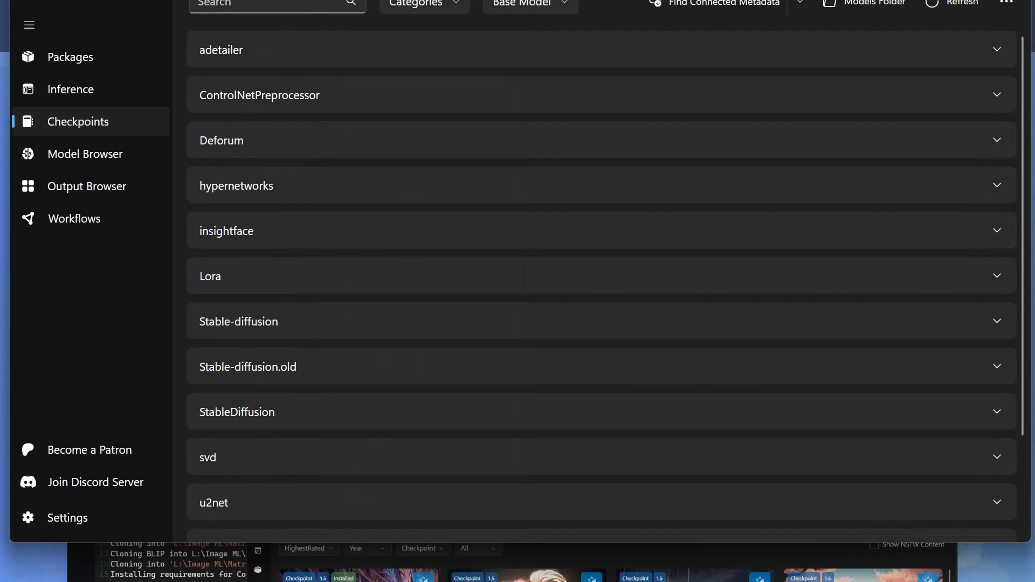
{"action": "left_click", "coordinate": [455, 5]}
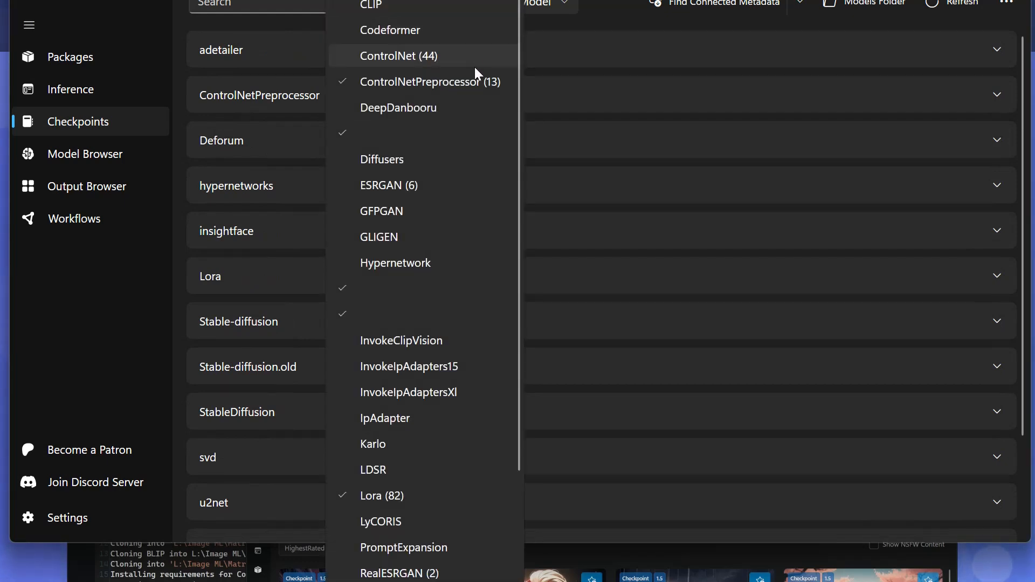
{"action": "scroll", "coordinate": [453, 486], "scroll_direction": "down", "scroll_amount": 3}
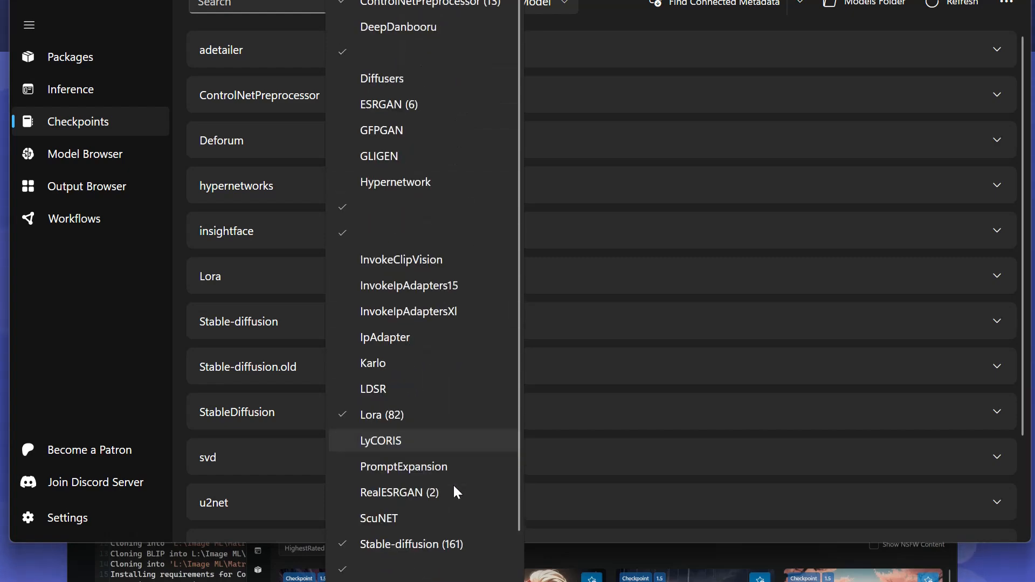
{"action": "scroll", "coordinate": [453, 483], "scroll_direction": "down", "scroll_amount": 5}
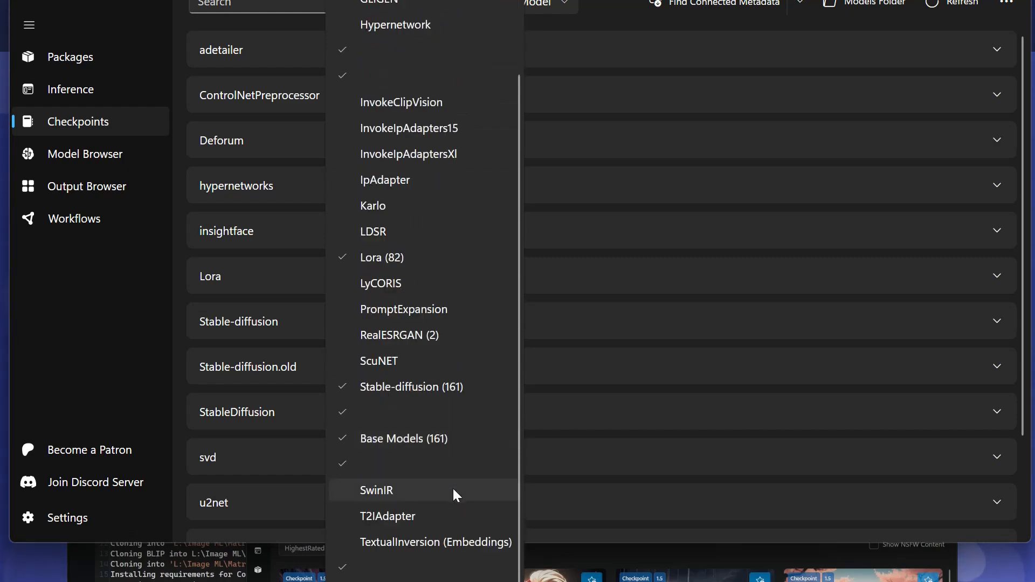
{"action": "scroll", "coordinate": [452, 490], "scroll_direction": "up", "scroll_amount": 3}
{"action": "scroll", "coordinate": [448, 487], "scroll_direction": "up", "scroll_amount": 4}
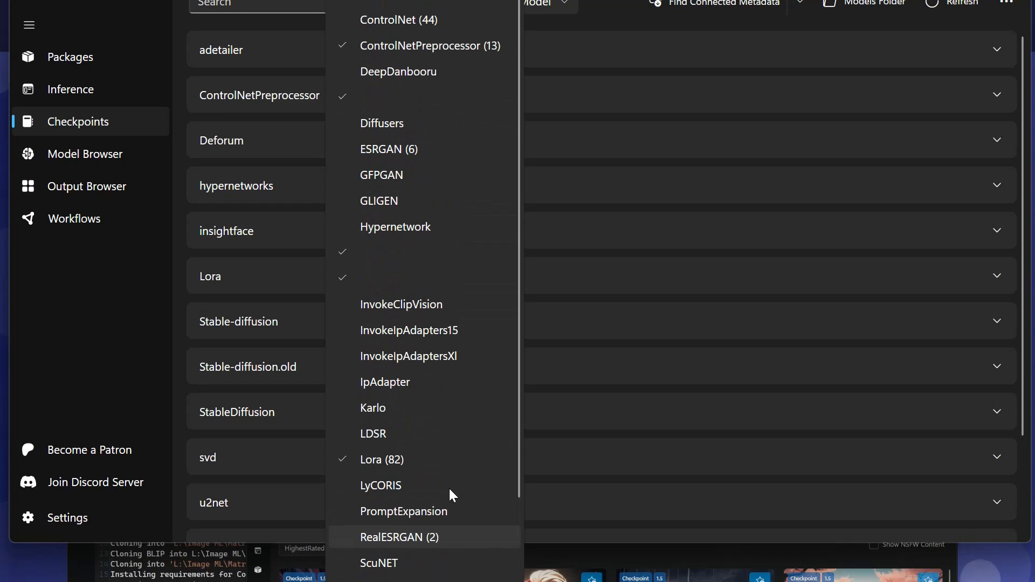
{"action": "scroll", "coordinate": [449, 487], "scroll_direction": "up", "scroll_amount": 1}
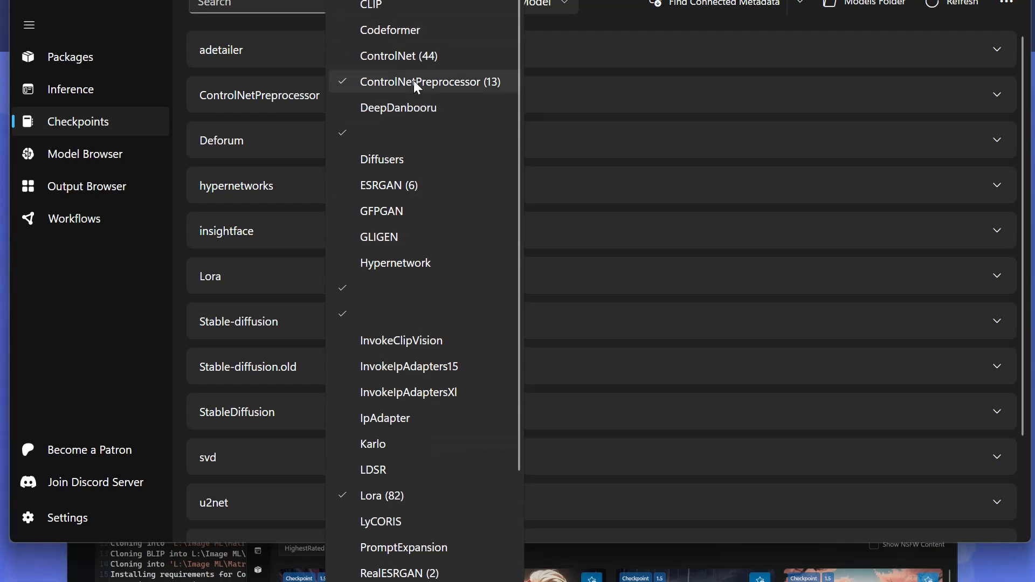
{"action": "left_click", "coordinate": [588, 12]}
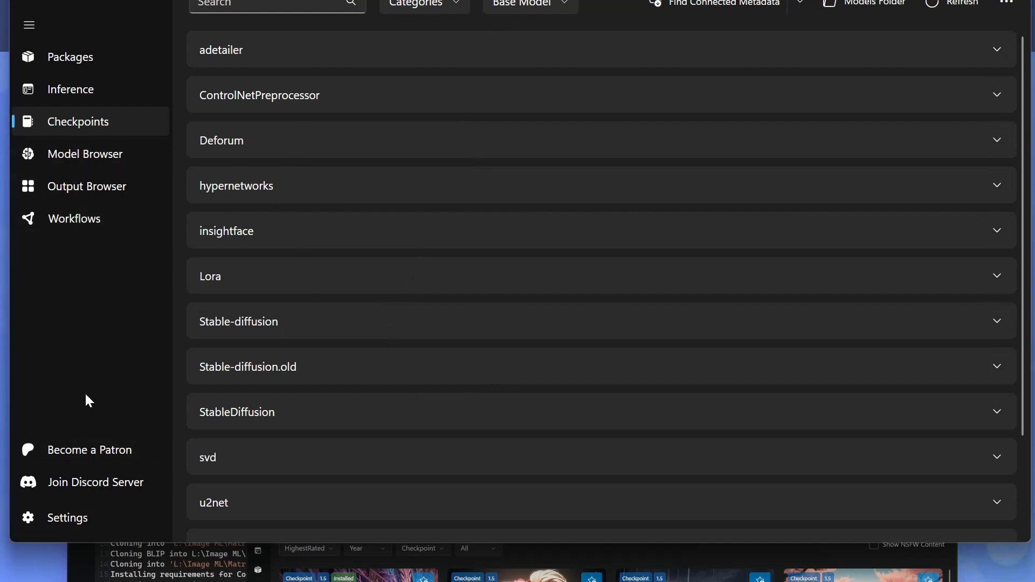
Step: Look through the Integrations, Checkpoint Manager and Package Environment settings, and open the Accounts page to check the connected services
{"action": "left_click", "coordinate": [81, 520]}
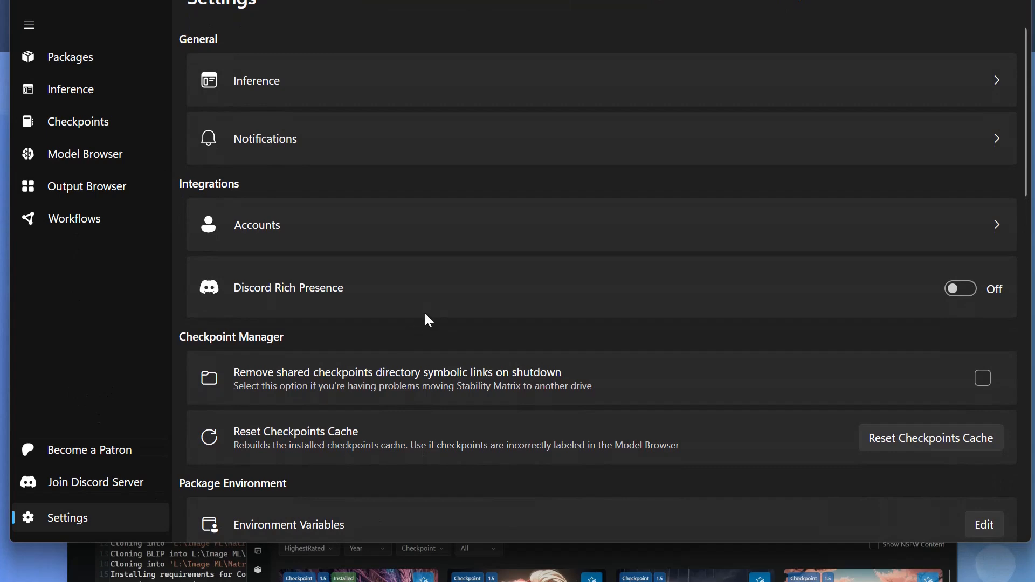
{"action": "scroll", "coordinate": [374, 360], "scroll_direction": "down", "scroll_amount": 3}
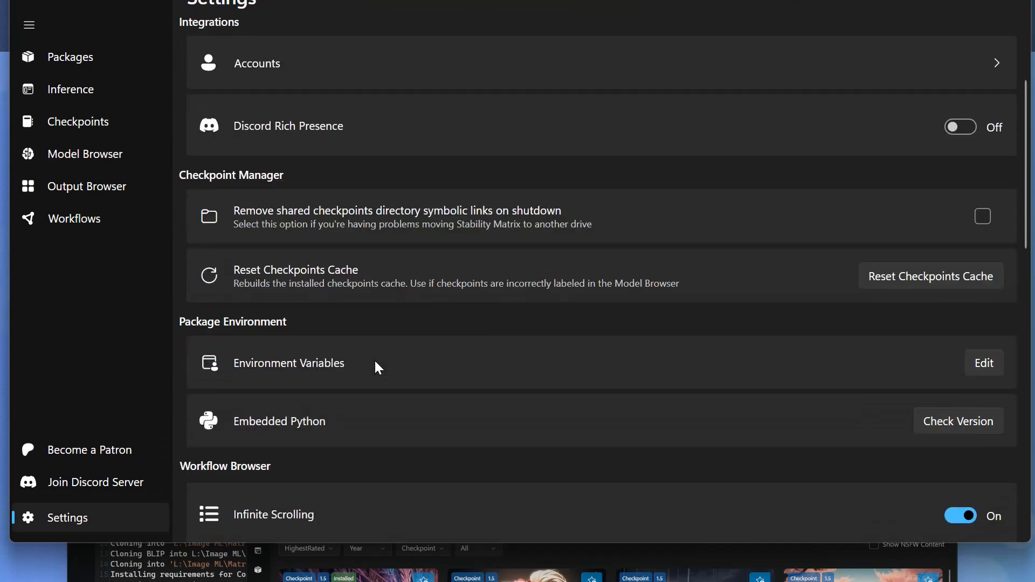
{"action": "scroll", "coordinate": [374, 328], "scroll_direction": "up", "scroll_amount": 2}
{"action": "left_click", "coordinate": [295, 186]}
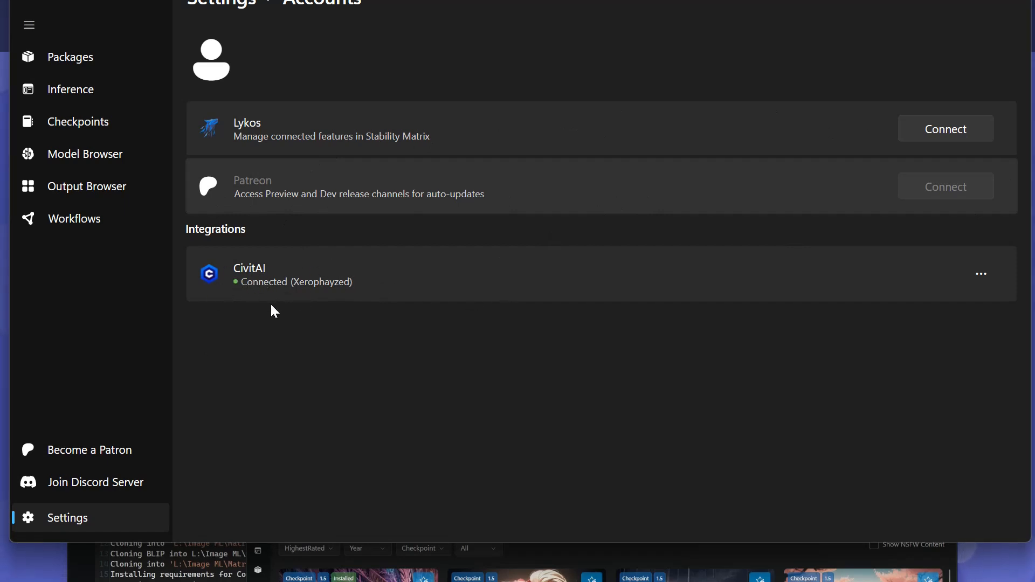
Step: Return to the main settings and review the Checkpoint Manager, Package Environment, Workflow Browser, Appearance and System sections
{"action": "left_click", "coordinate": [211, 6]}
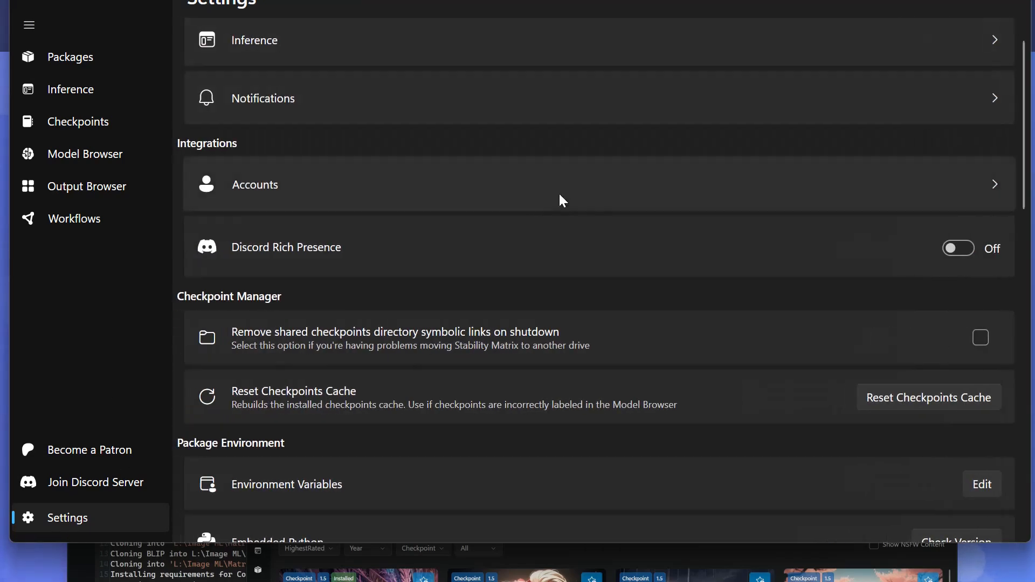
{"action": "scroll", "coordinate": [386, 372], "scroll_direction": "down", "scroll_amount": 3}
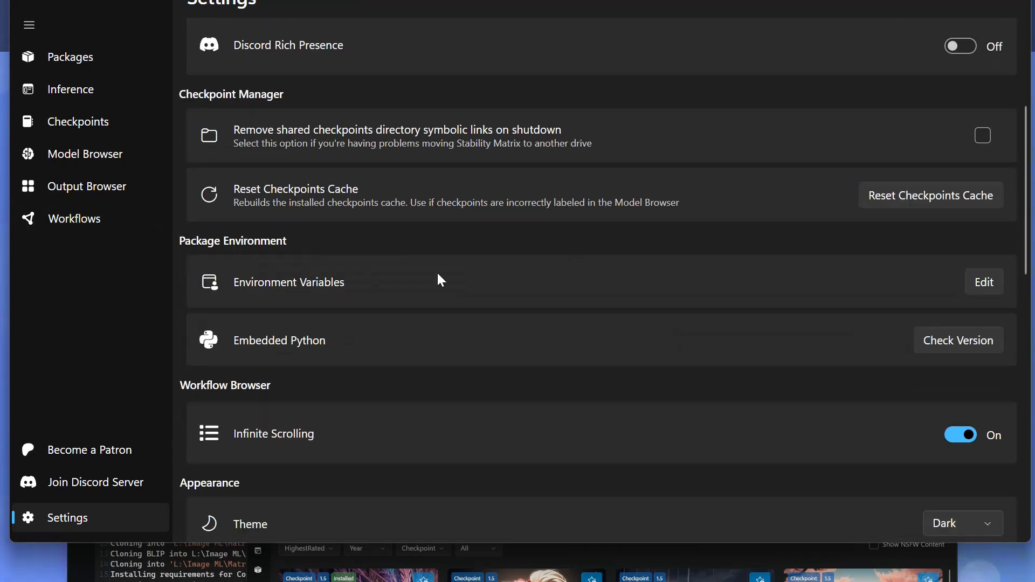
{"action": "scroll", "coordinate": [264, 400], "scroll_direction": "down", "scroll_amount": 2}
{"action": "scroll", "coordinate": [377, 313], "scroll_direction": "down", "scroll_amount": 3}
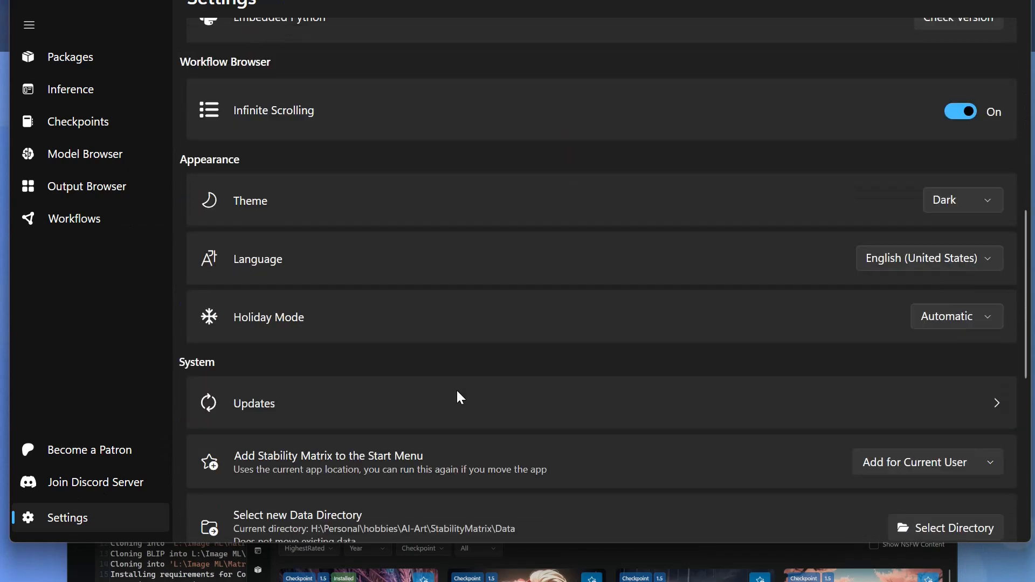
{"action": "scroll", "coordinate": [407, 472], "scroll_direction": "down", "scroll_amount": 3}
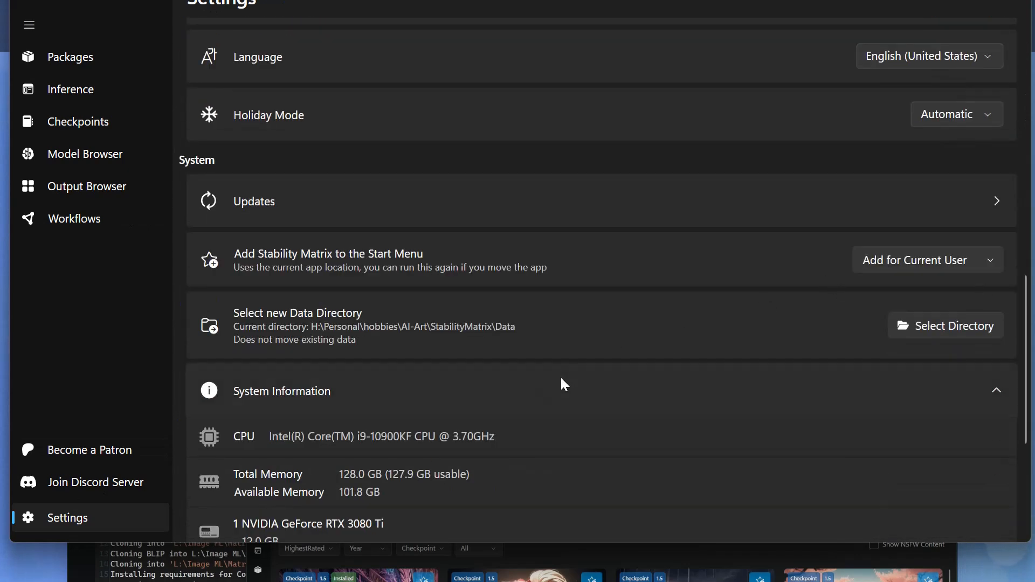
{"action": "scroll", "coordinate": [511, 412], "scroll_direction": "down", "scroll_amount": 2}
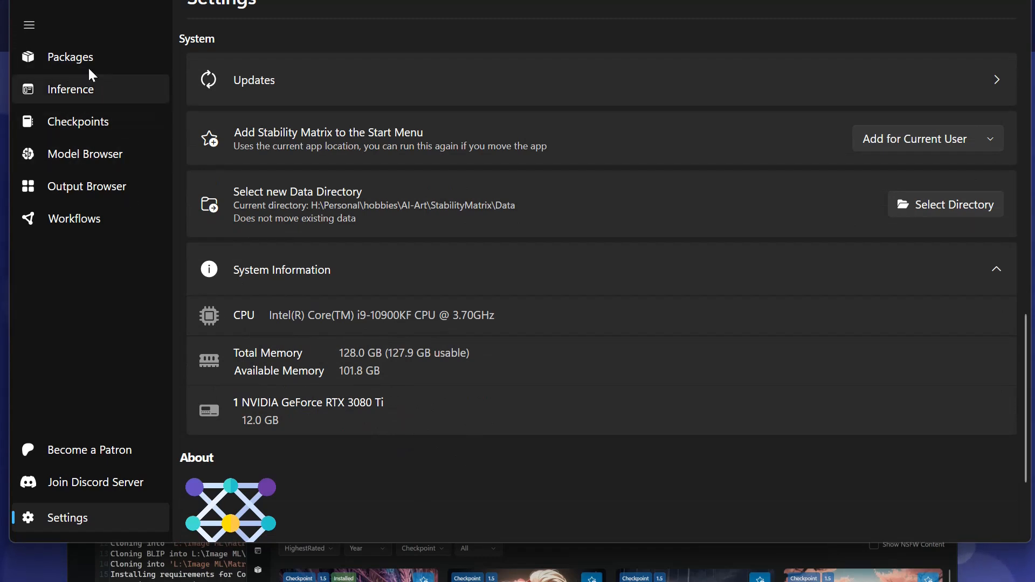
Step: Start adding a new package and choose Fooocus from the inference packages
{"action": "left_click", "coordinate": [57, 49]}
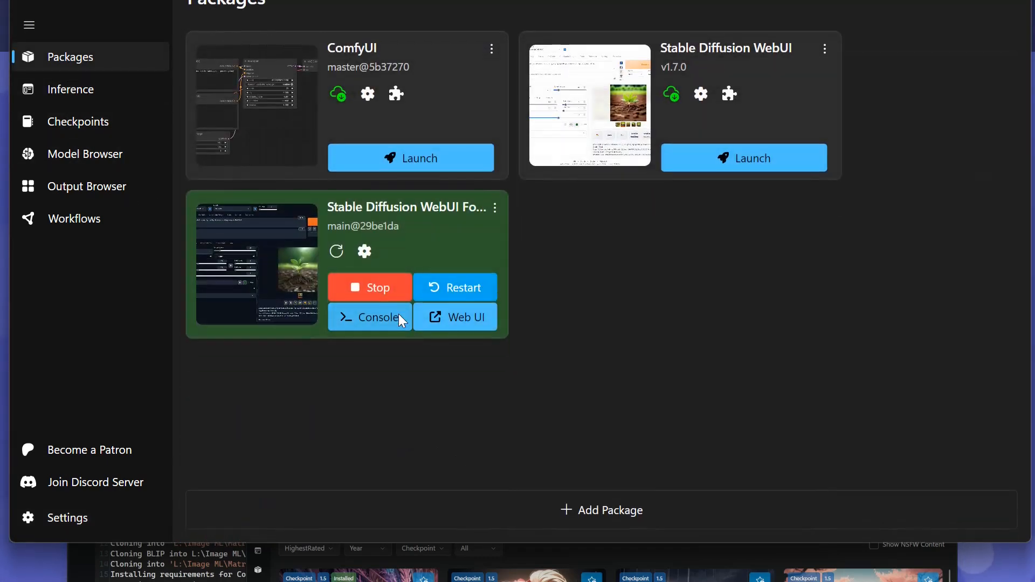
{"action": "left_click", "coordinate": [617, 516]}
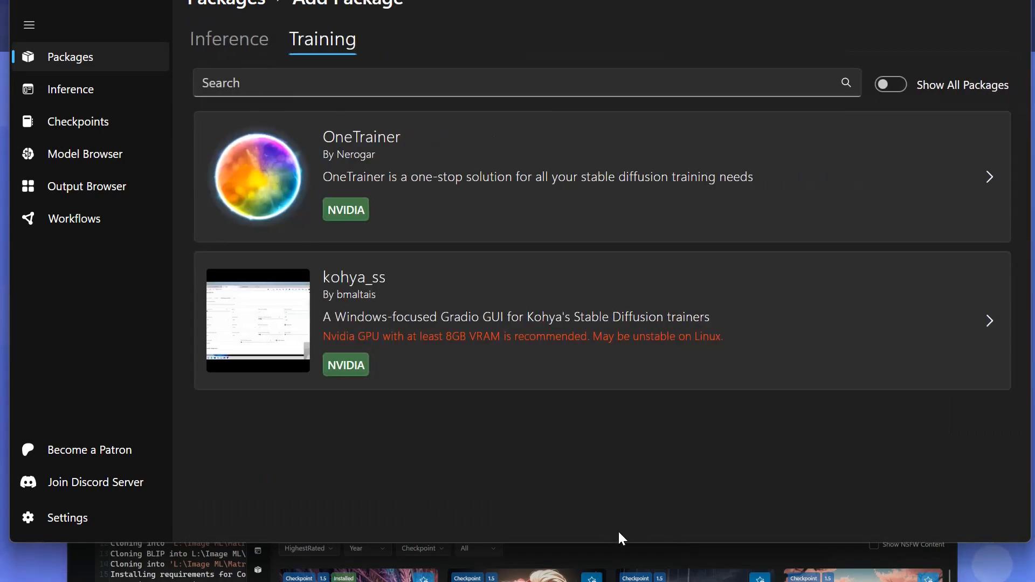
{"action": "left_click", "coordinate": [226, 46]}
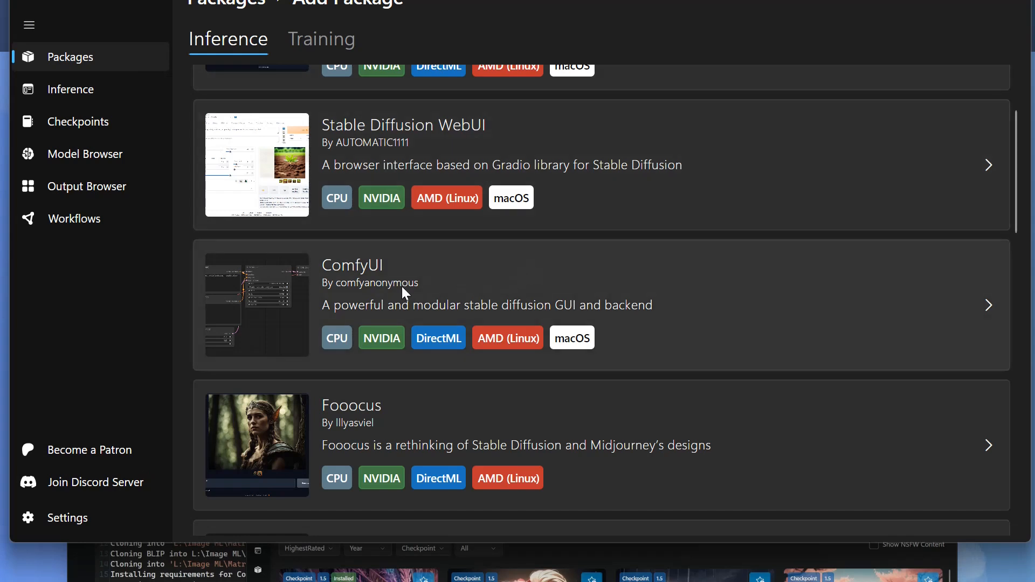
{"action": "left_click", "coordinate": [345, 478]}
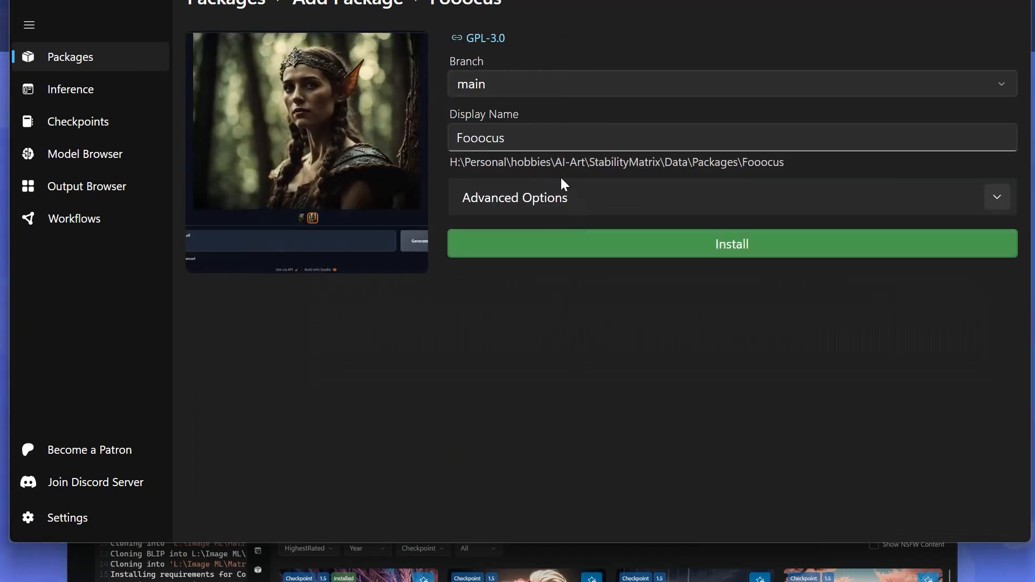
Step: Review Fooocus's advanced install options, PyTorch versions and available branches, keeping Cuda and main, and collapse the advanced options
{"action": "left_click", "coordinate": [997, 197]}
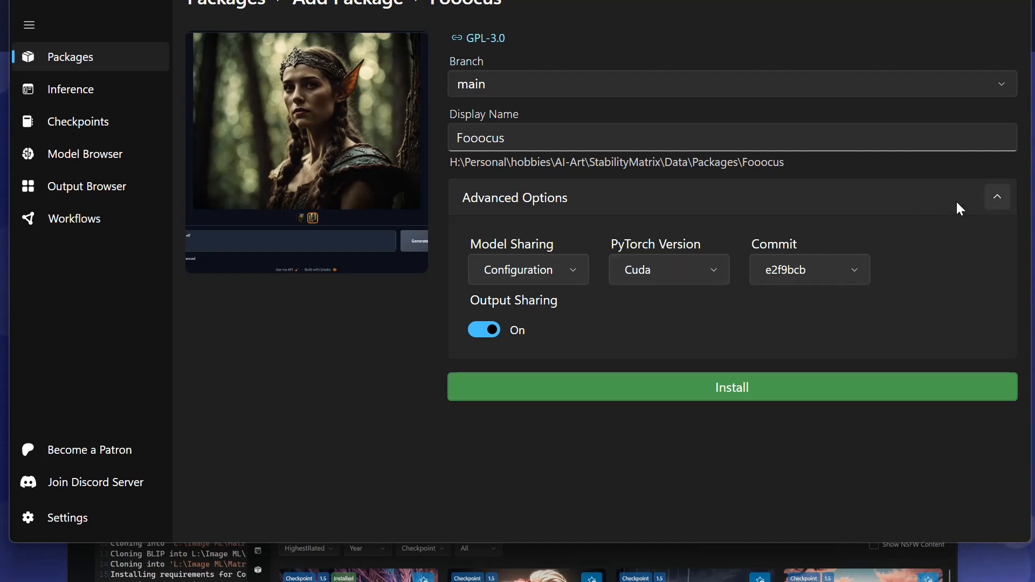
{"action": "left_click", "coordinate": [715, 270]}
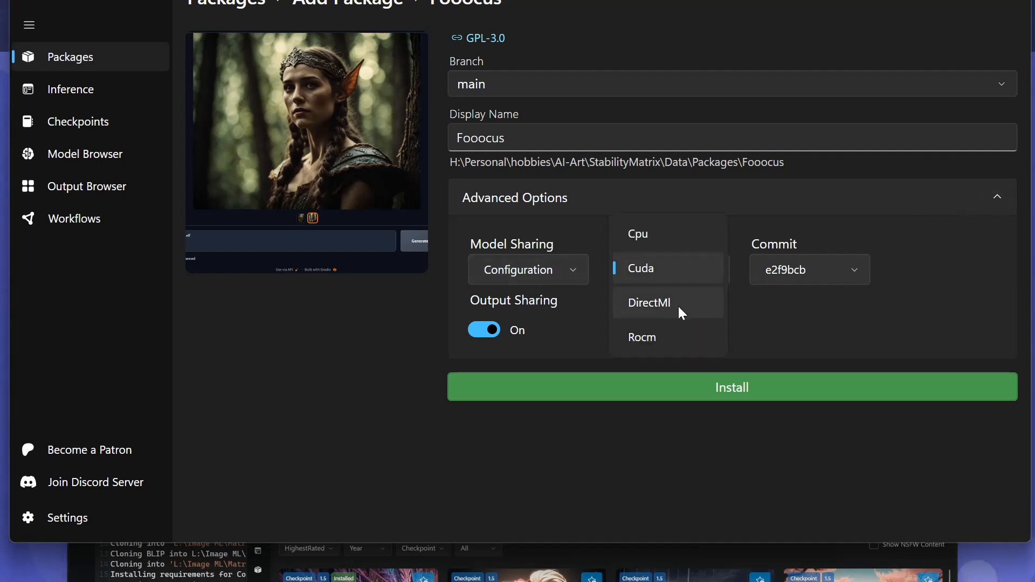
{"action": "left_click", "coordinate": [707, 488]}
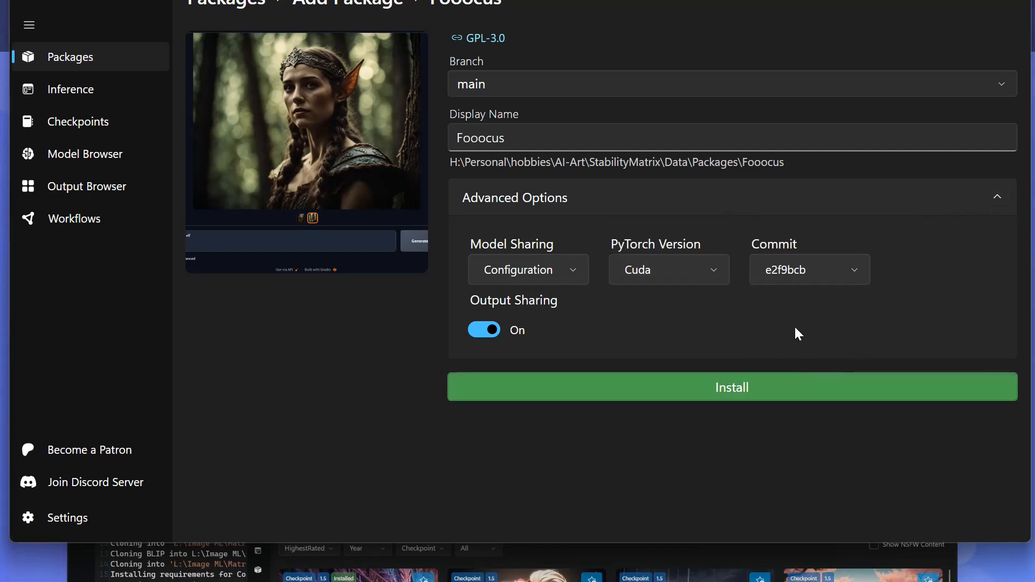
{"action": "left_click", "coordinate": [546, 76]}
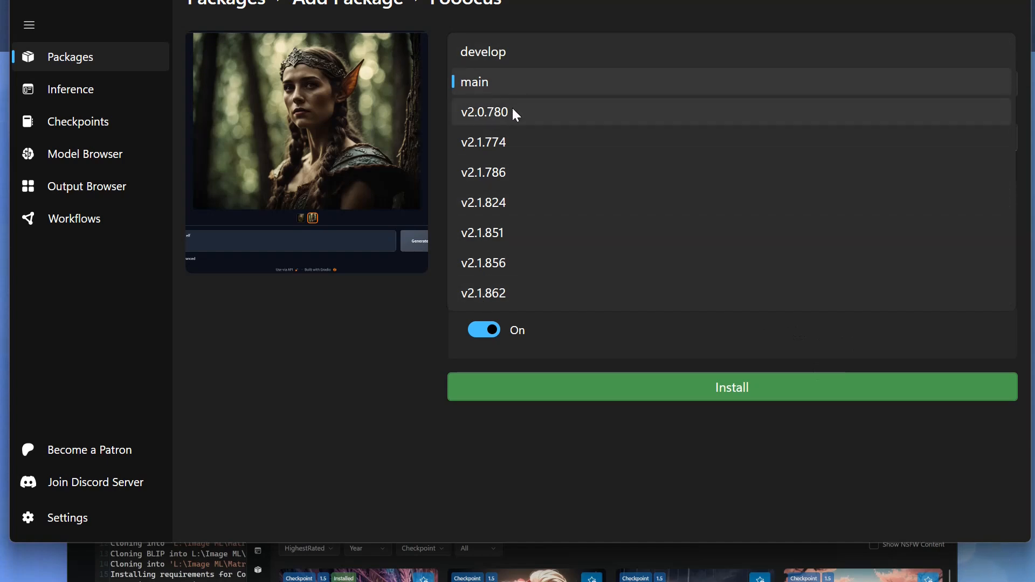
{"action": "left_click", "coordinate": [384, 351]}
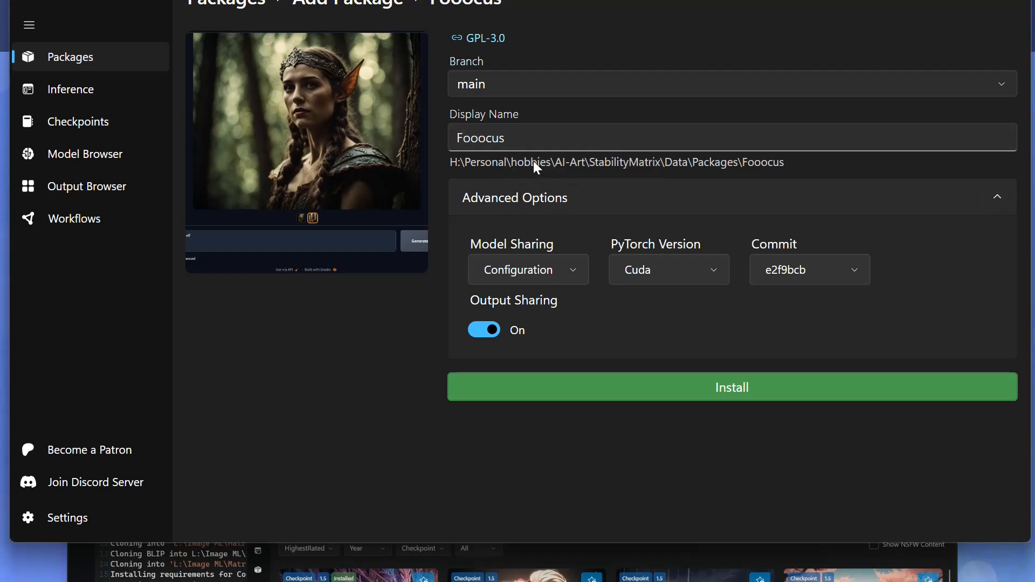
{"action": "left_click", "coordinate": [514, 90]}
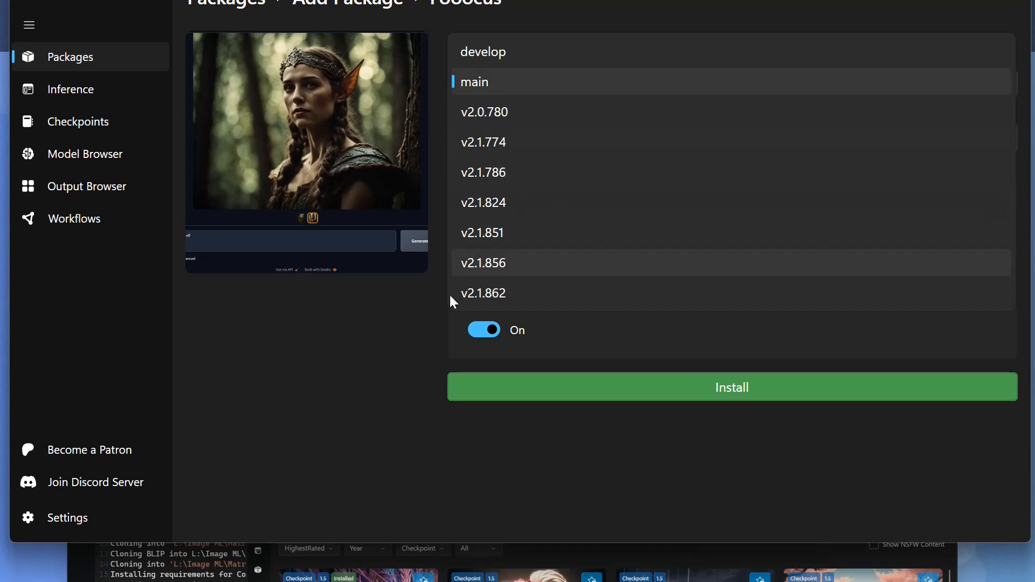
{"action": "left_click", "coordinate": [426, 303]}
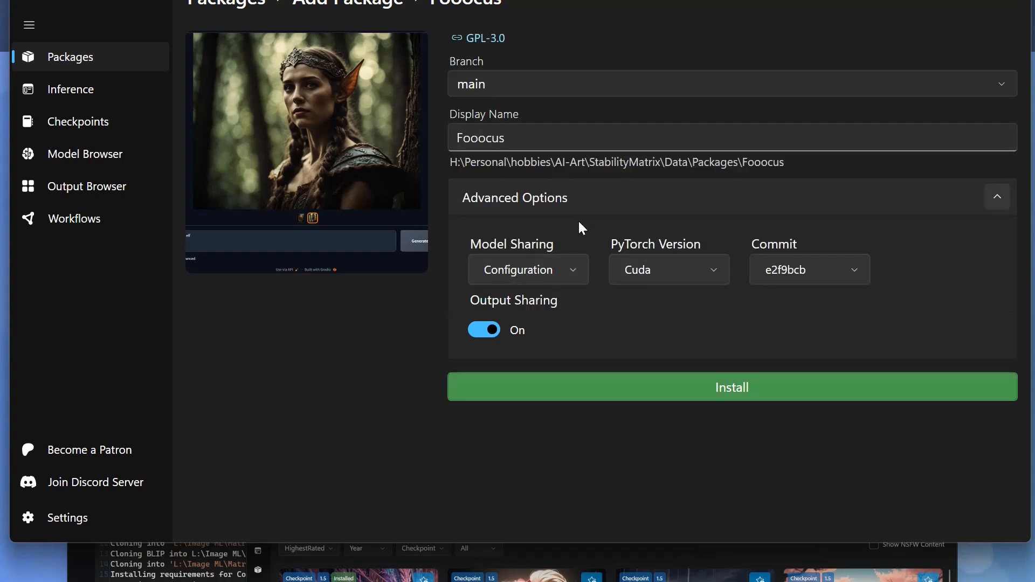
{"action": "left_click", "coordinate": [977, 193]}
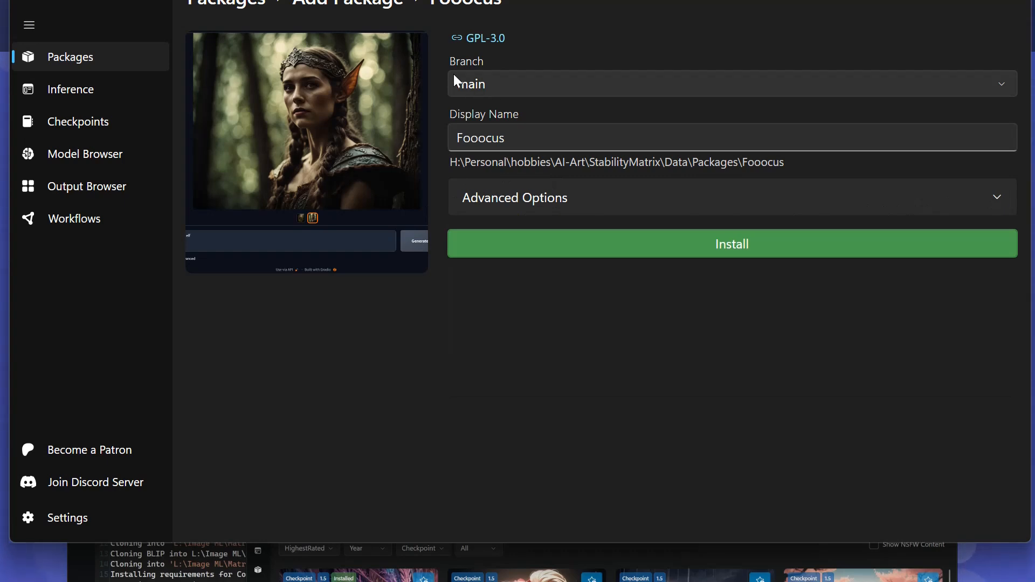
Step: Install Fooocus from the main branch and launch it in place of the running WebUI package
{"action": "left_click", "coordinate": [768, 245]}
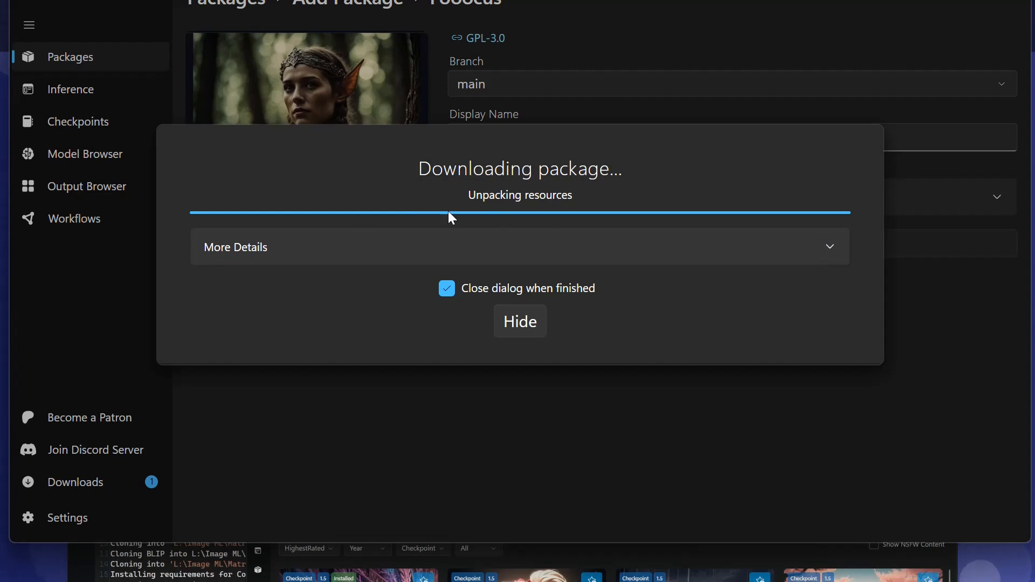
{"action": "left_click", "coordinate": [829, 247]}
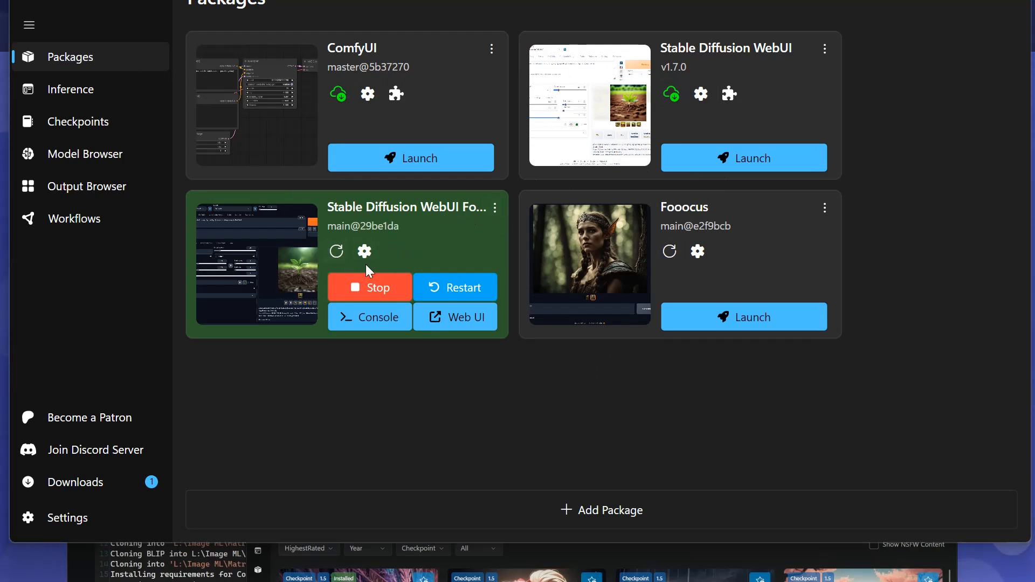
{"action": "left_click", "coordinate": [374, 287]}
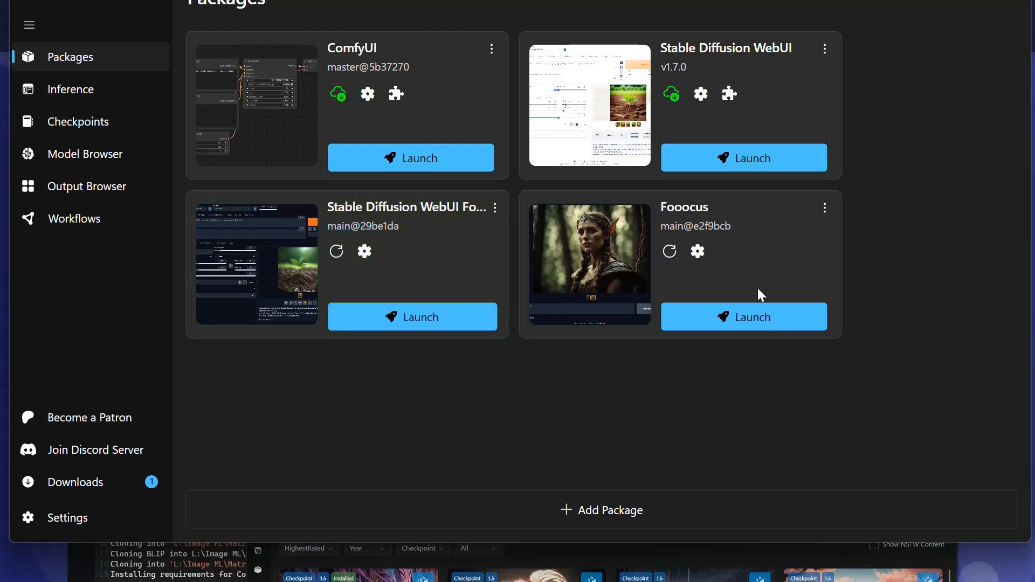
{"action": "left_click", "coordinate": [758, 320]}
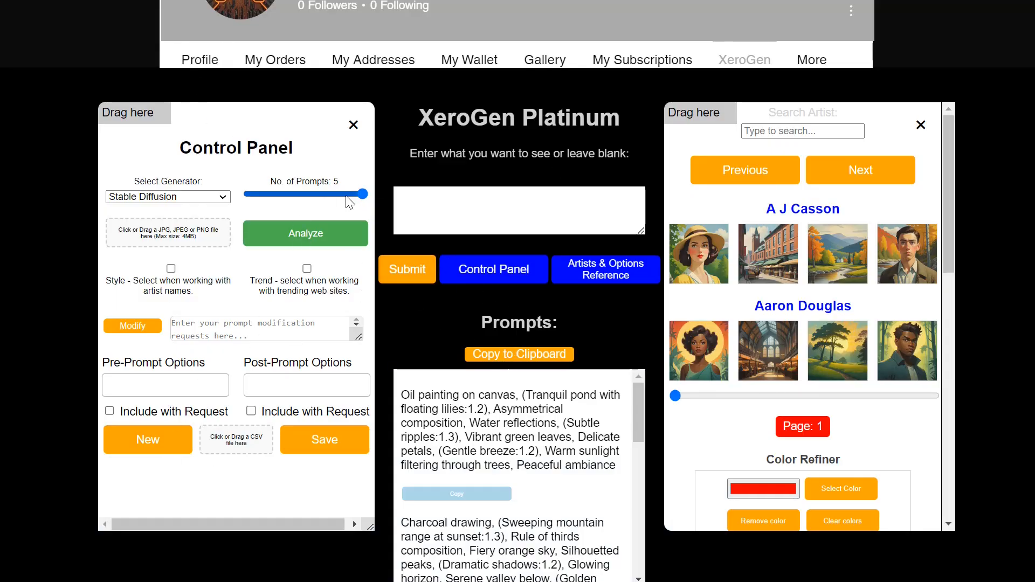
Step: In XeroGen Platinum, set the number of prompts to 1 and generate a prompt from a blank description, closing both side panels
{"action": "left_click_drag", "start_coordinate": [362, 195], "coordinate": [175, 201]}
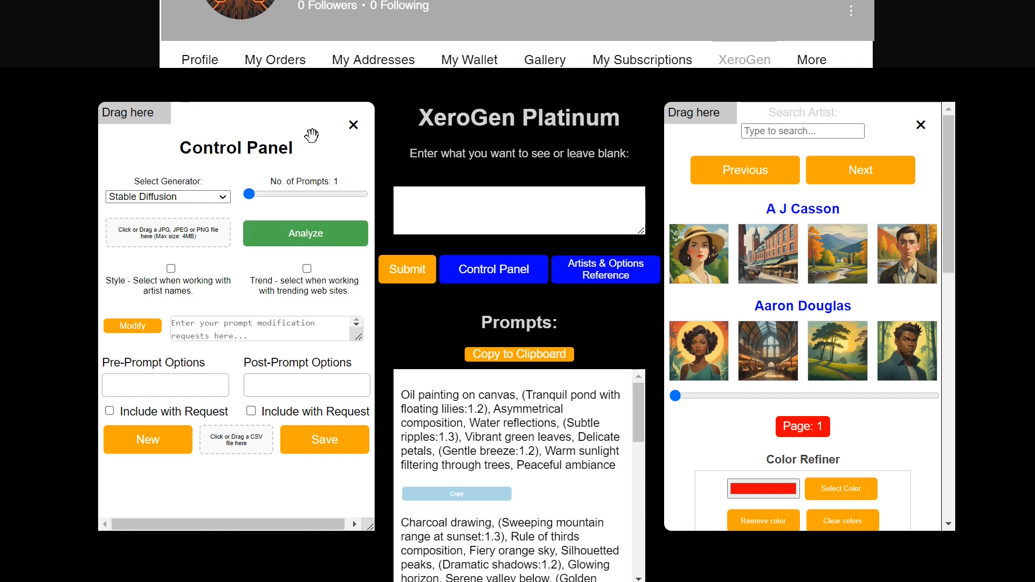
{"action": "left_click", "coordinate": [353, 125]}
{"action": "left_click", "coordinate": [407, 272]}
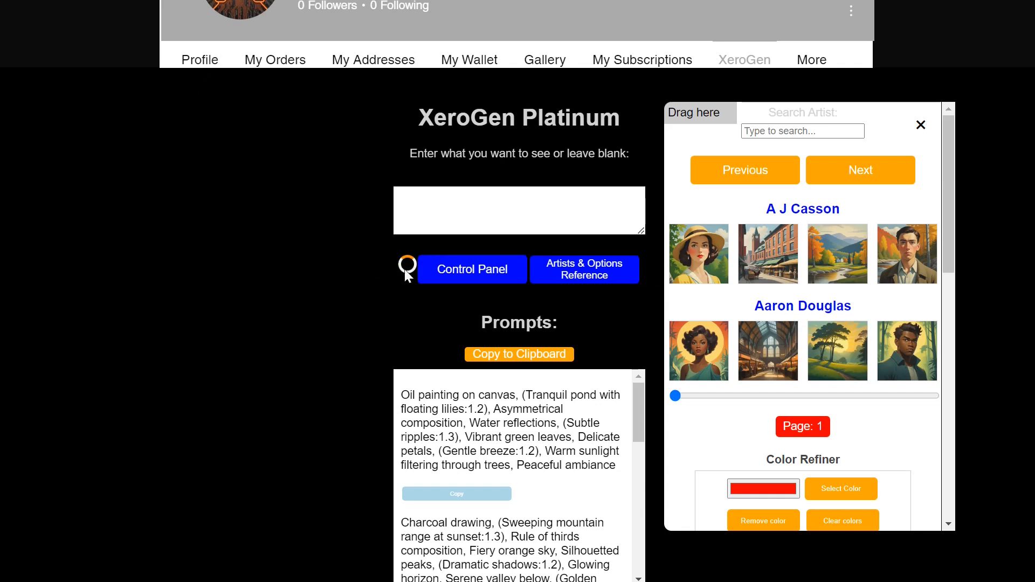
{"action": "left_click", "coordinate": [920, 126]}
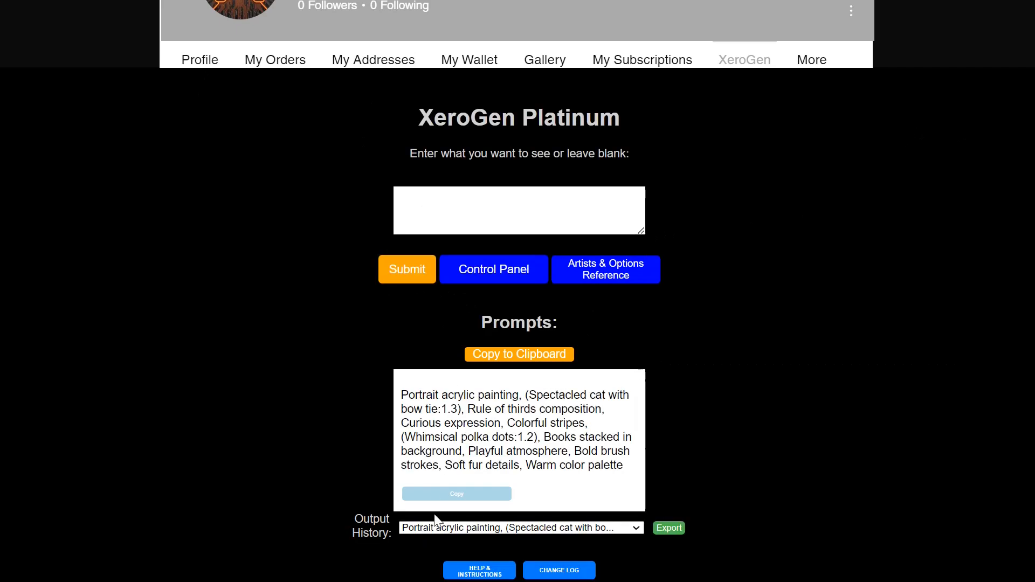
Step: Switch to Fooocus, paste the copied spectacled cat portrait prompt, generate the images and open a finished one
{"action": "left_click", "coordinate": [243, 1]}
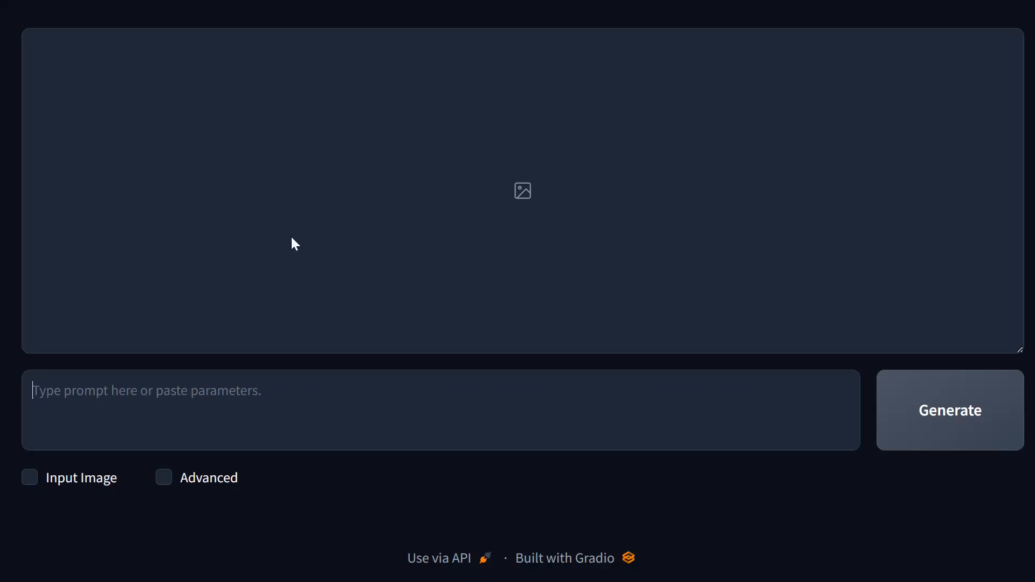
{"action": "right_click", "coordinate": [111, 380]}
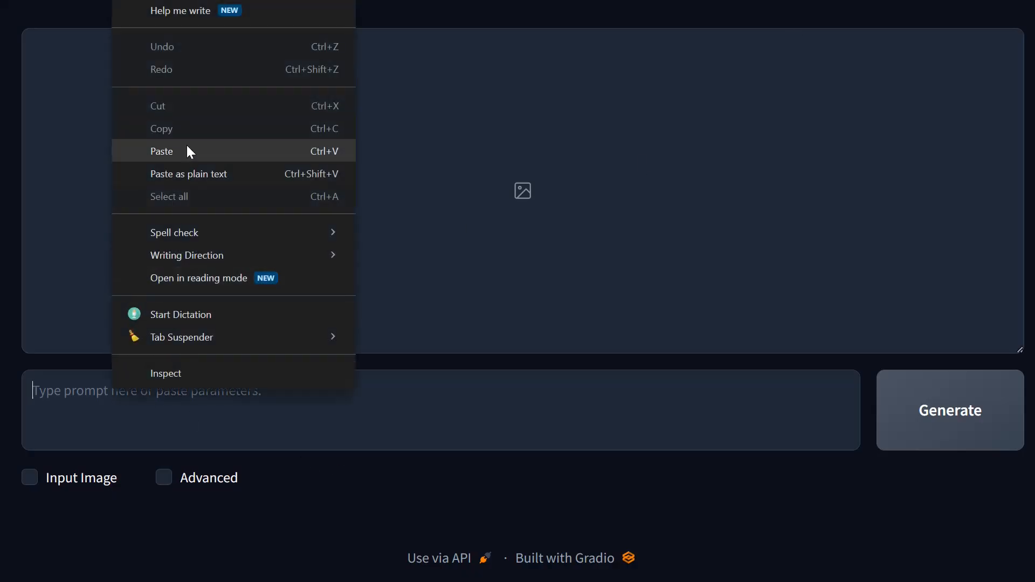
{"action": "left_click", "coordinate": [170, 149]}
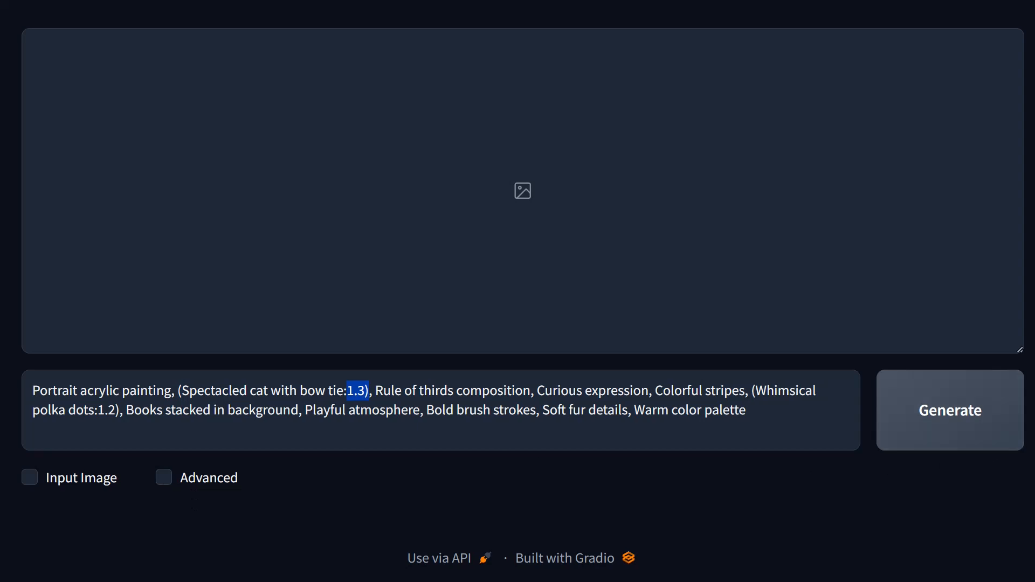
{"action": "left_click", "coordinate": [950, 410]}
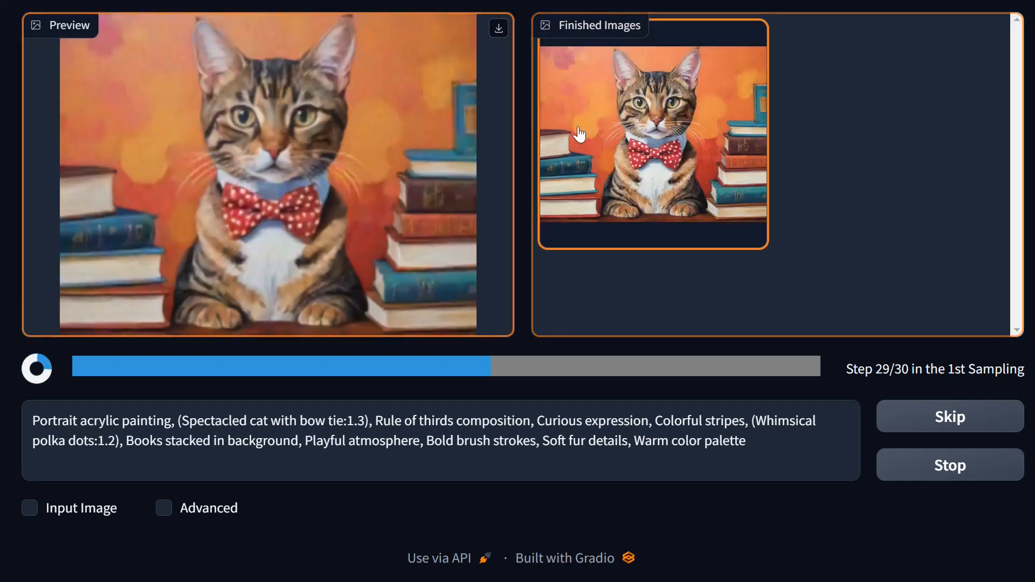
{"action": "left_click", "coordinate": [630, 222]}
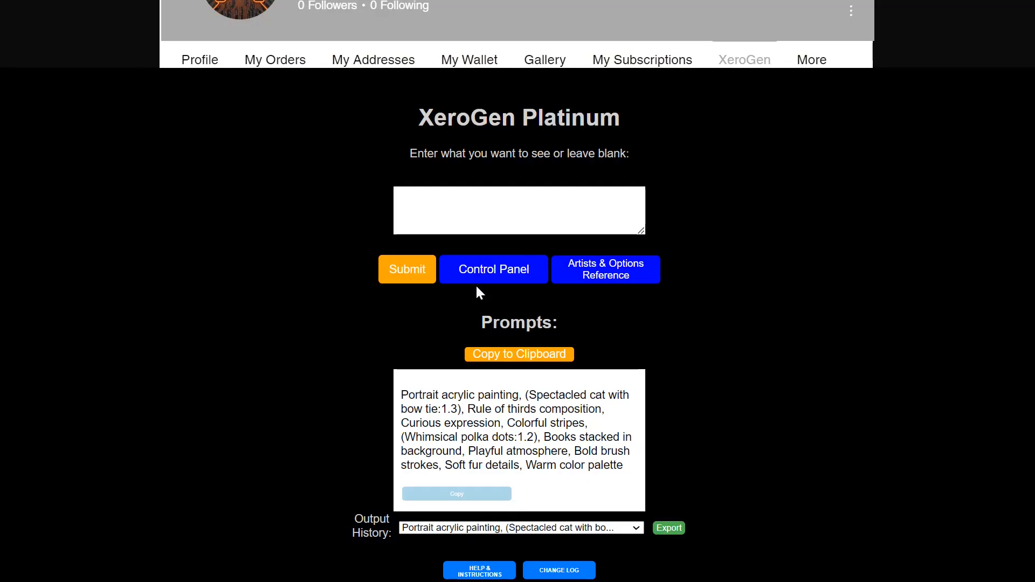
Step: In XeroGen Platinum, set the generator to Stable Diffusion no Emphasis, generate a new prompt and copy it
{"action": "left_click", "coordinate": [509, 271]}
{"action": "left_click", "coordinate": [167, 197]}
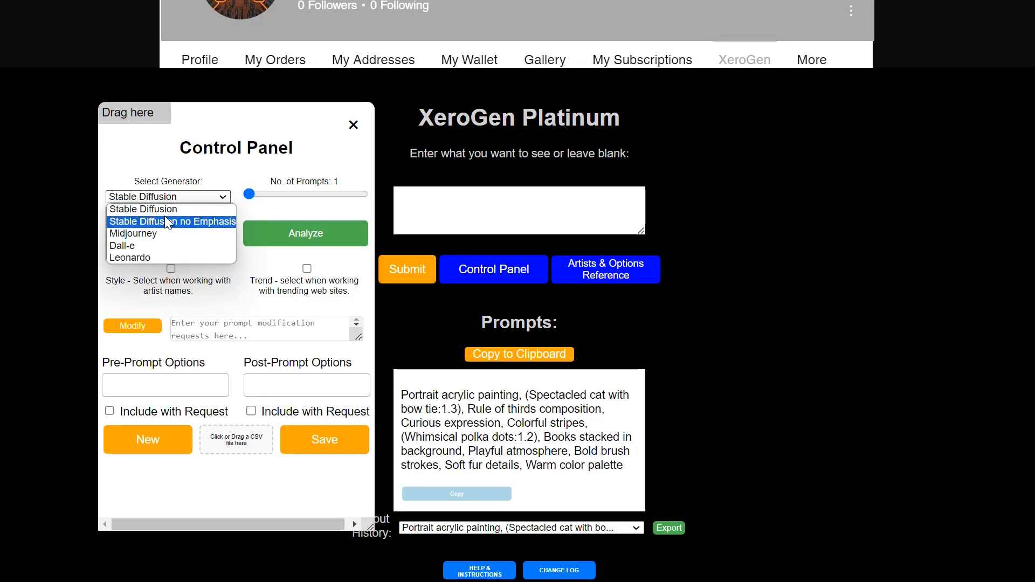
{"action": "left_click", "coordinate": [162, 221]}
{"action": "left_click", "coordinate": [406, 270]}
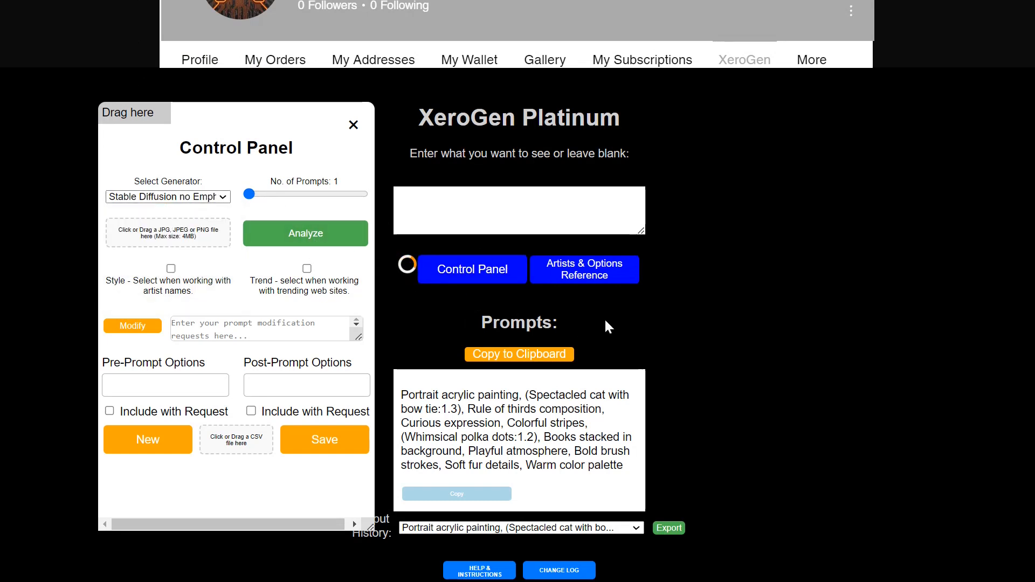
{"action": "left_click", "coordinate": [489, 494]}
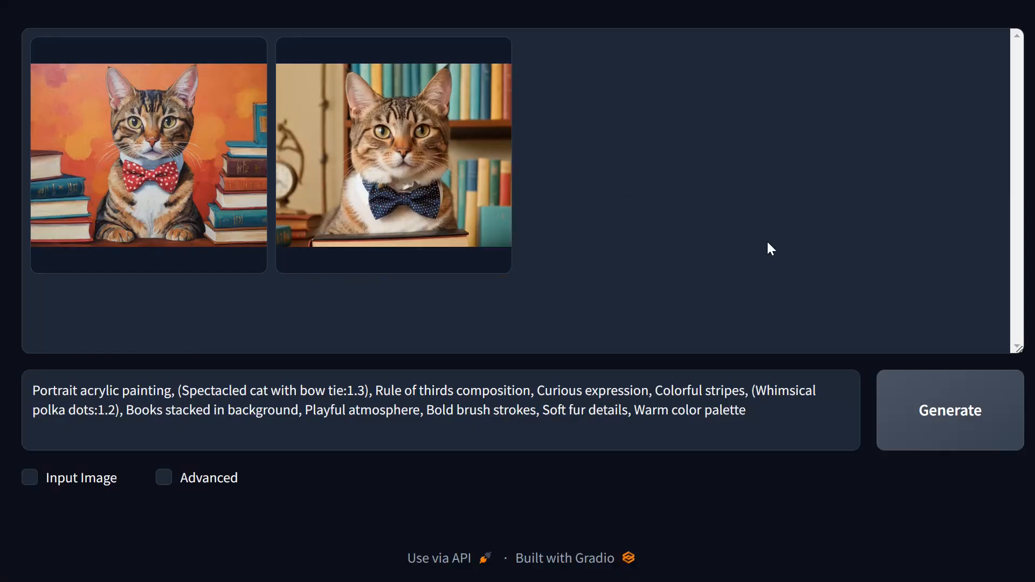
Step: Replace the Fooocus prompt with the copied close-up charcoal drawing of a mechanical dragon and generate the images
{"action": "key", "text": "ctrl+a"}
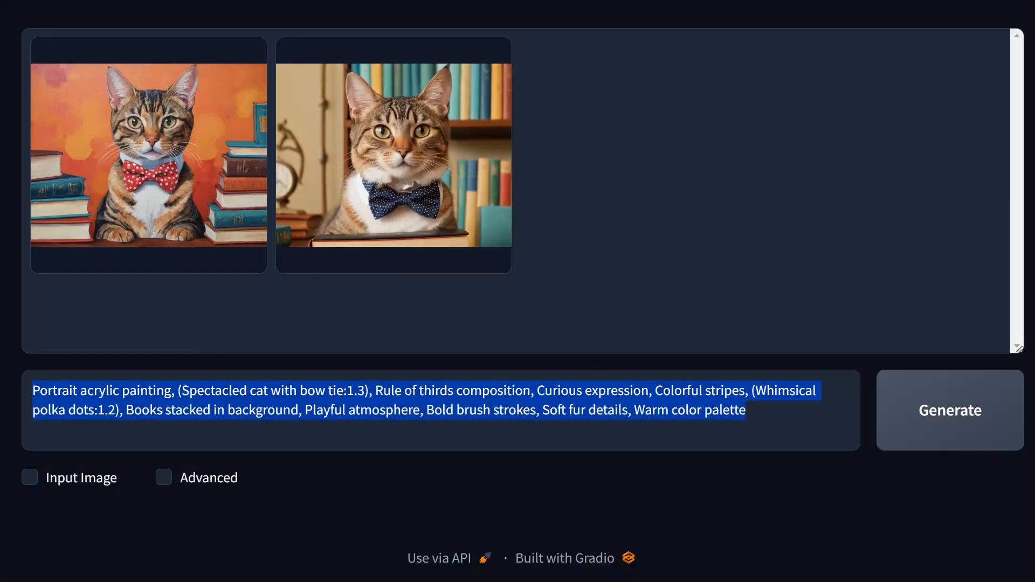
{"action": "key", "text": "ctrl+v"}
{"action": "left_click", "coordinate": [959, 416]}
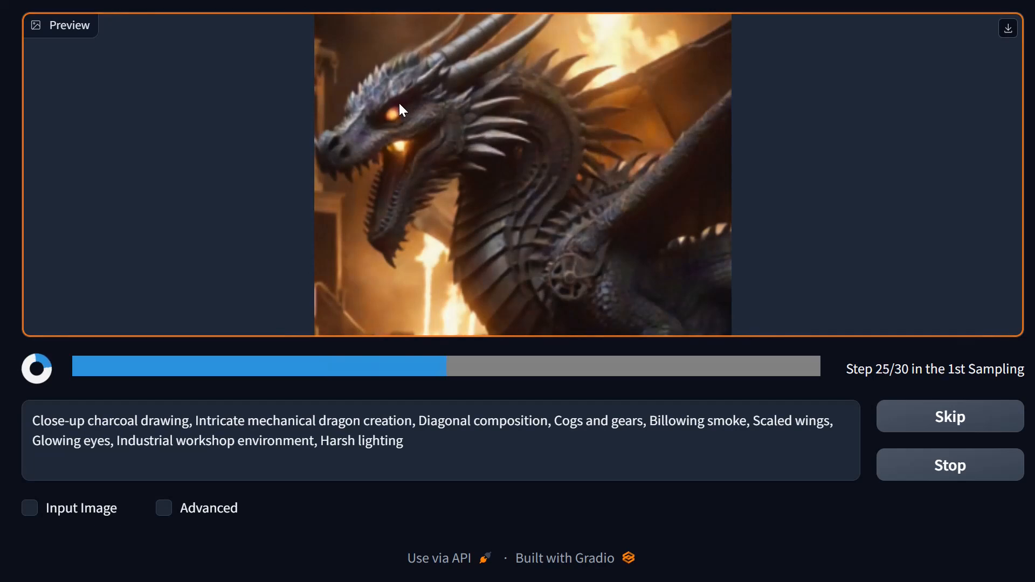
Step: Show Fooocus's advanced settings, select the lightning preset and set the aspect ratio to 1024×1024
{"action": "left_click", "coordinate": [180, 510]}
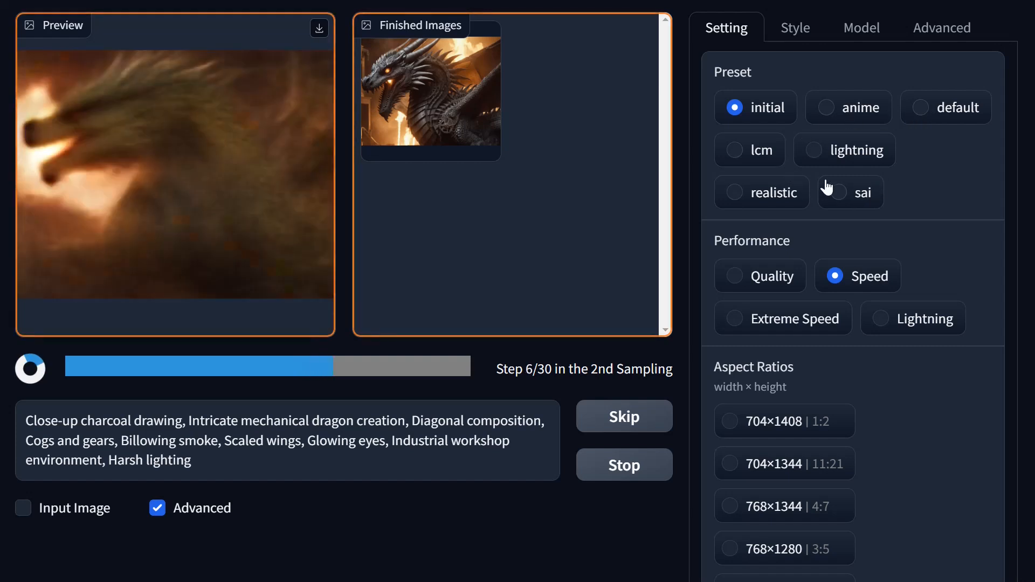
{"action": "left_click", "coordinate": [821, 151]}
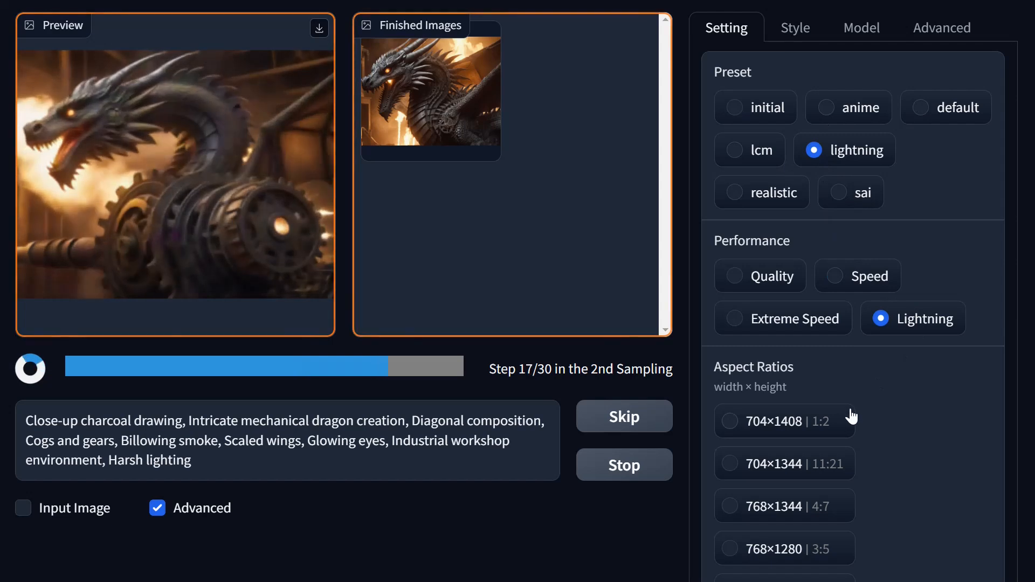
{"action": "scroll", "coordinate": [851, 457], "scroll_direction": "down", "scroll_amount": 9}
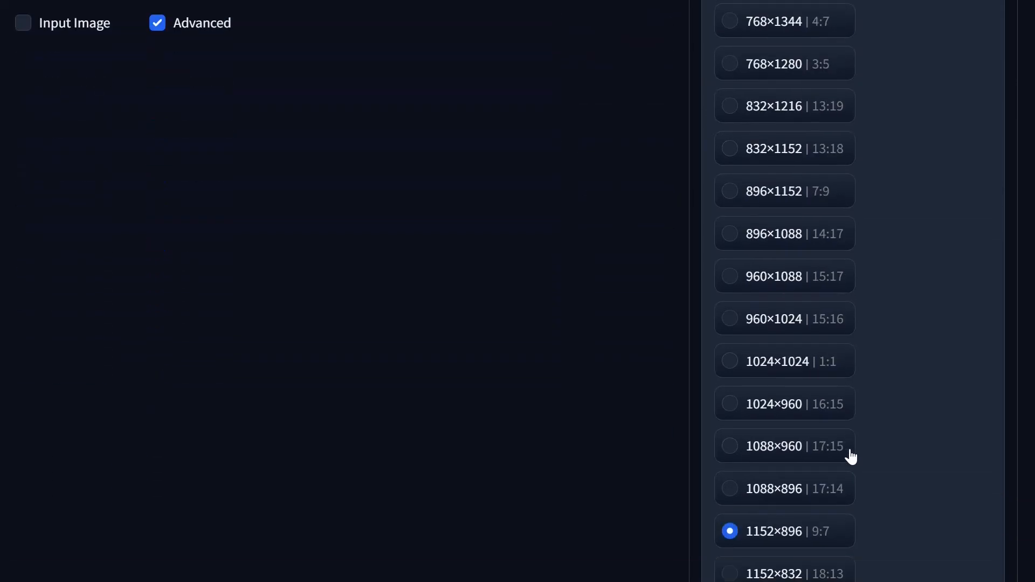
{"action": "left_click", "coordinate": [735, 367]}
{"action": "scroll", "coordinate": [907, 399], "scroll_direction": "up", "scroll_amount": 6}
{"action": "scroll", "coordinate": [754, 314], "scroll_direction": "up", "scroll_amount": 1}
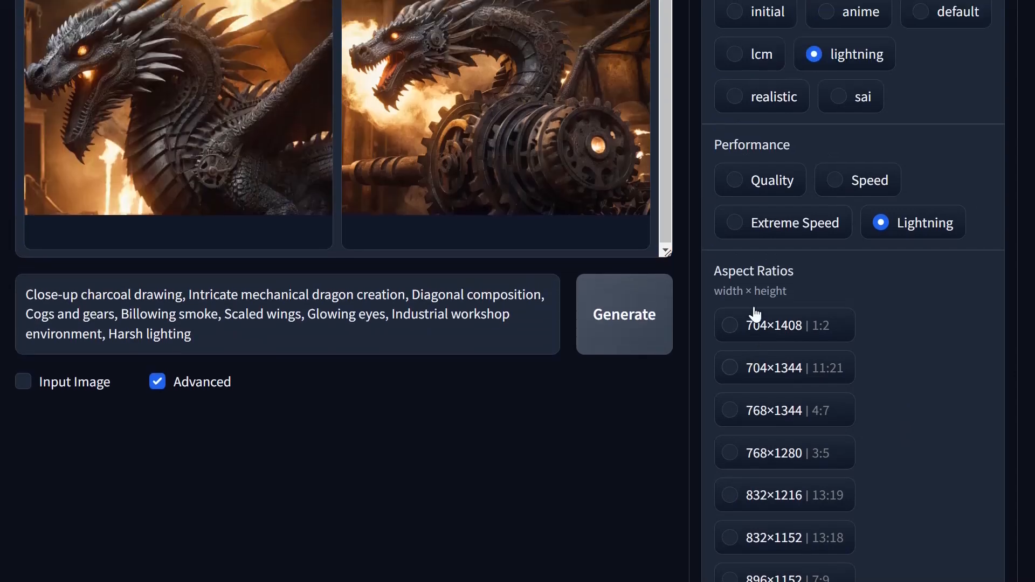
{"action": "scroll", "coordinate": [755, 315], "scroll_direction": "up", "scroll_amount": 1}
{"action": "scroll", "coordinate": [623, 345], "scroll_direction": "up", "scroll_amount": 2}
Step: Generate the mechanical dragon images with the current settings, check the console meanwhile, and enlarge the second finished image
{"action": "left_click", "coordinate": [636, 438]}
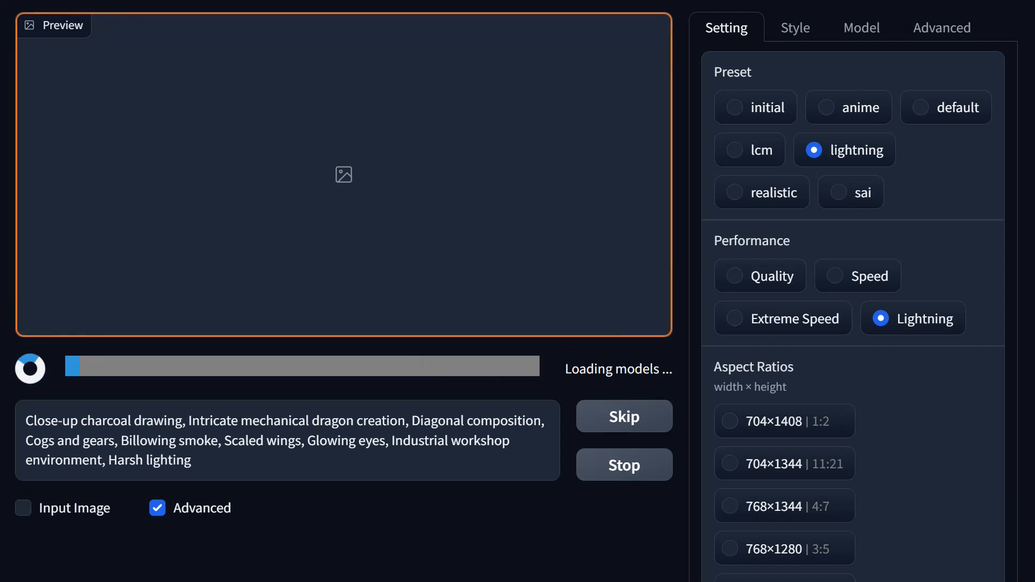
{"action": "key", "text": "alt+Tab"}
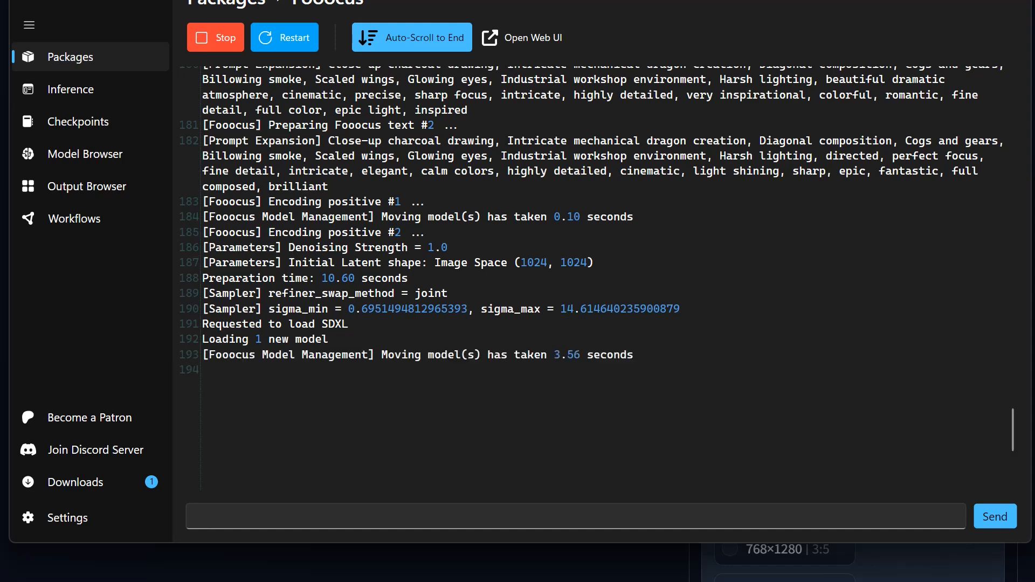
{"action": "key", "text": "alt+Tab"}
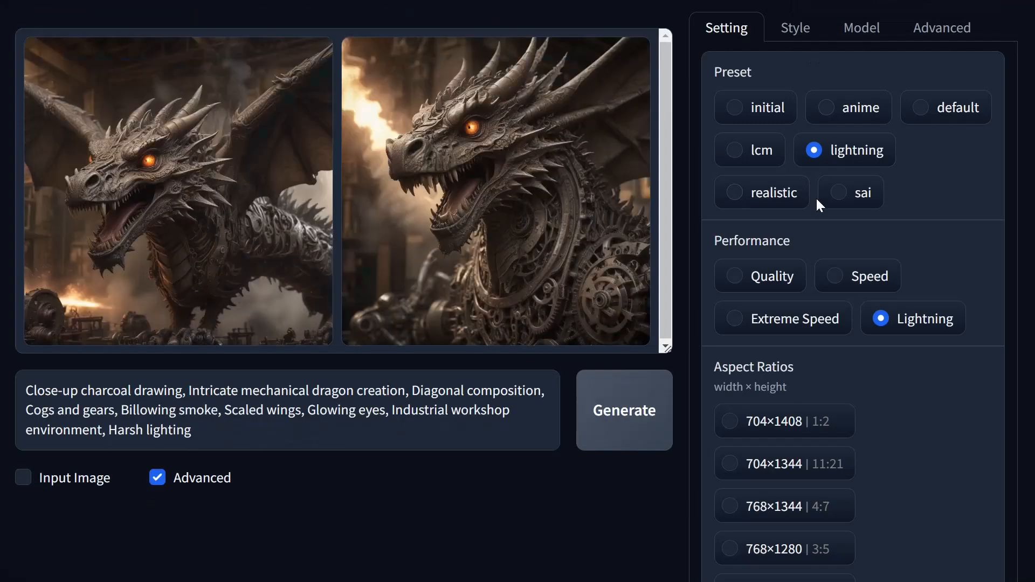
{"action": "left_click", "coordinate": [564, 227]}
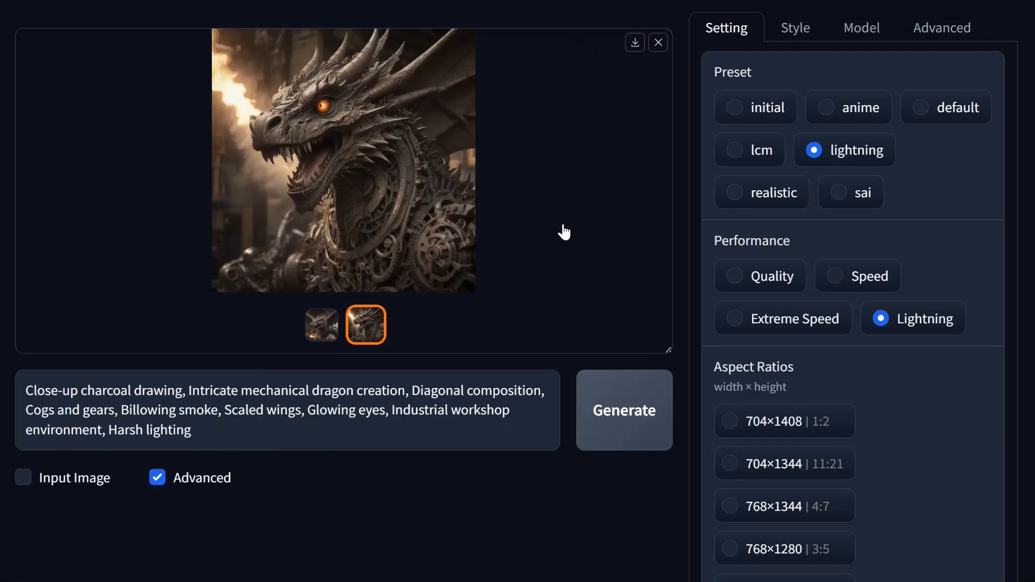
{"action": "left_click", "coordinate": [442, 216]}
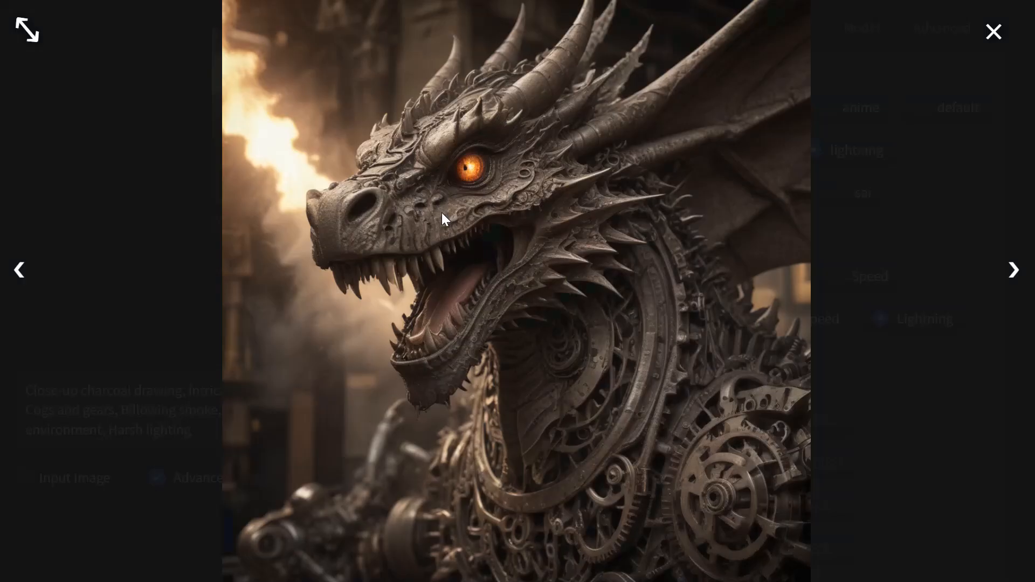
Step: Switch to Stability Matrix, stop the running Fooocus package and launch Stable Diffusion WebUI Forge
{"action": "left_click", "coordinate": [677, 431]}
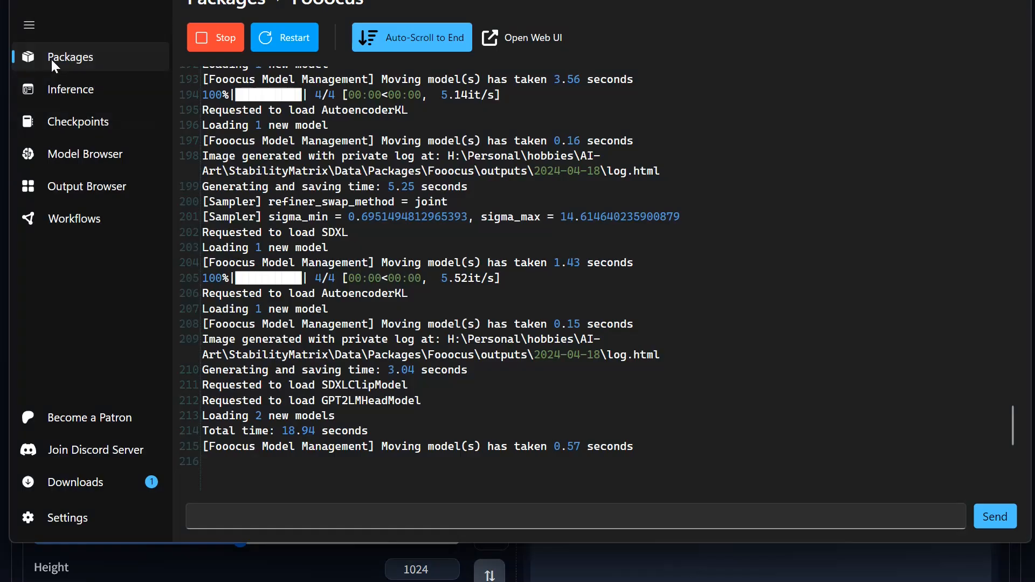
{"action": "left_click", "coordinate": [241, 4]}
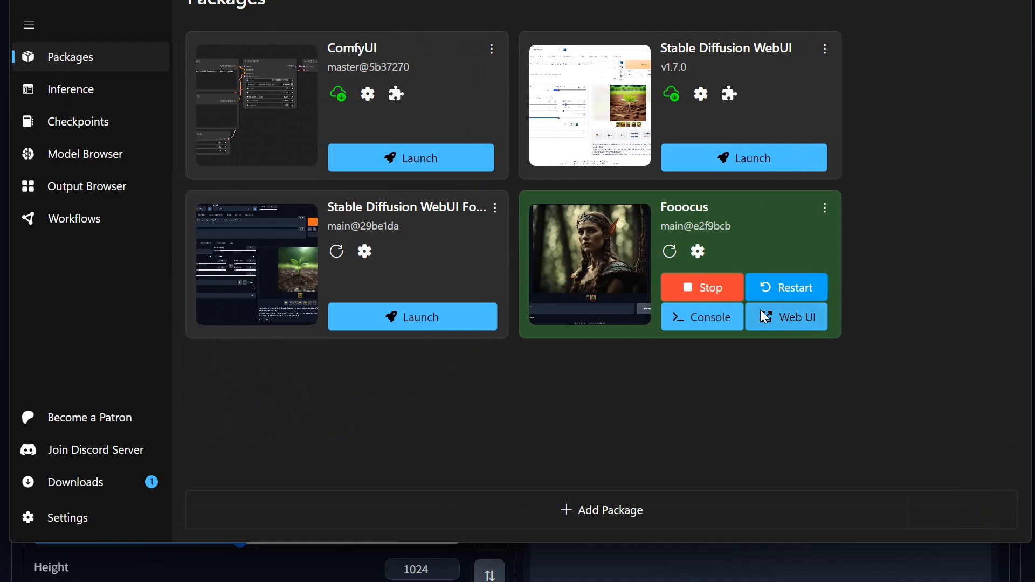
{"action": "left_click", "coordinate": [708, 296]}
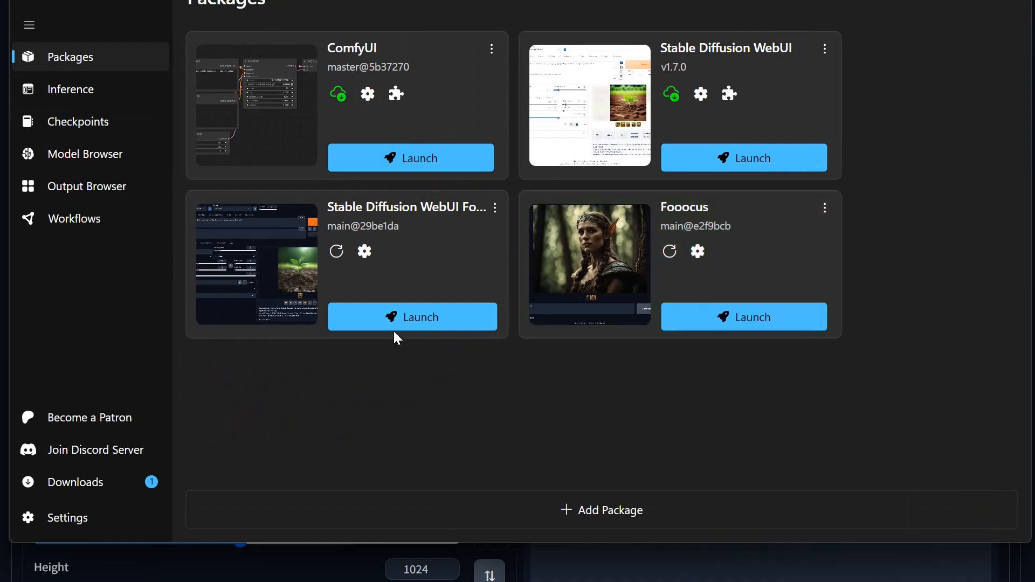
{"action": "left_click", "coordinate": [419, 320]}
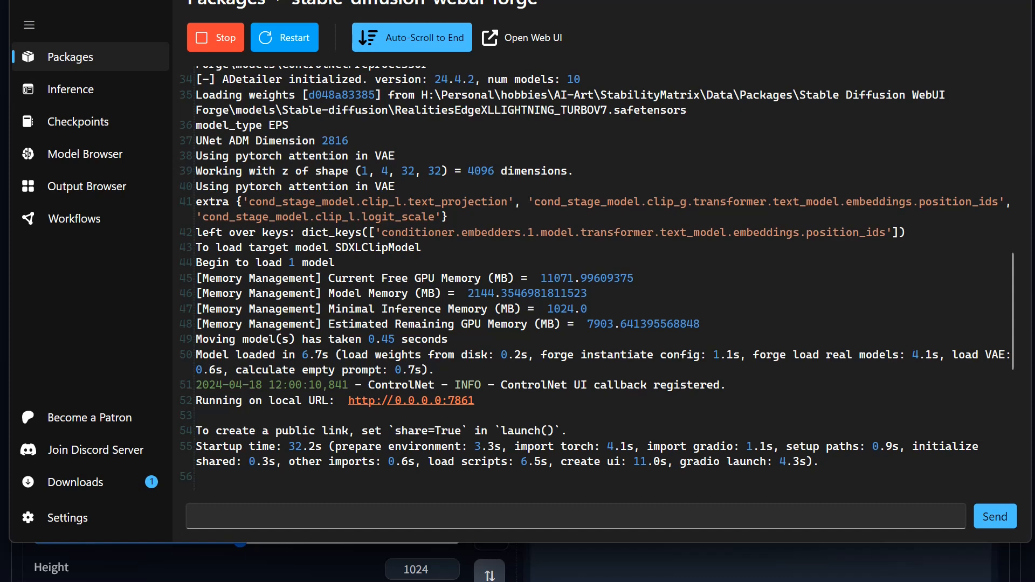
Step: Examine Stable Diffusion WebUI Forge's launch options, including the login credentials placeholder in the extra launch arguments, and cancel without saving
{"action": "key", "text": "alt+Left"}
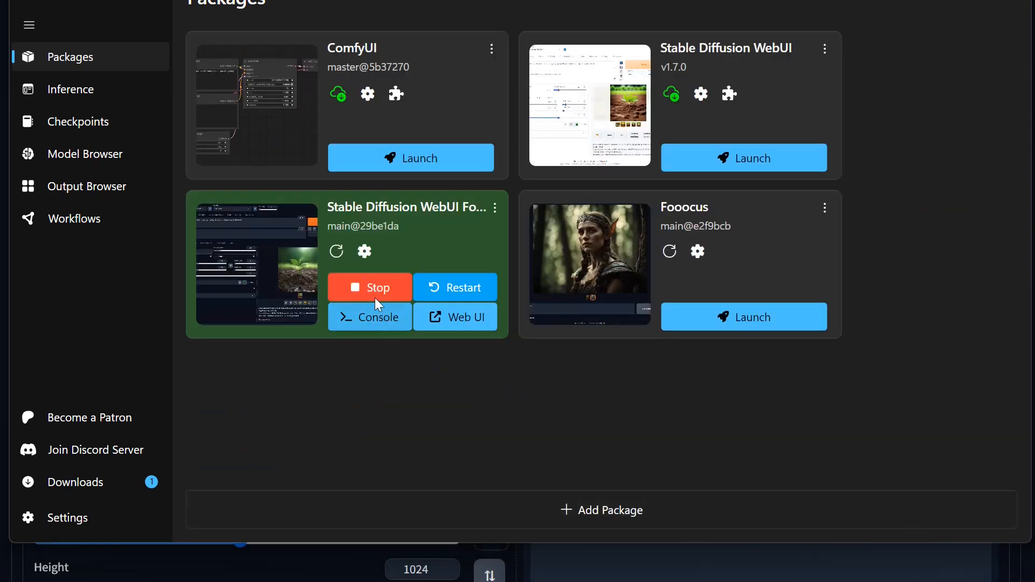
{"action": "left_click", "coordinate": [367, 253]}
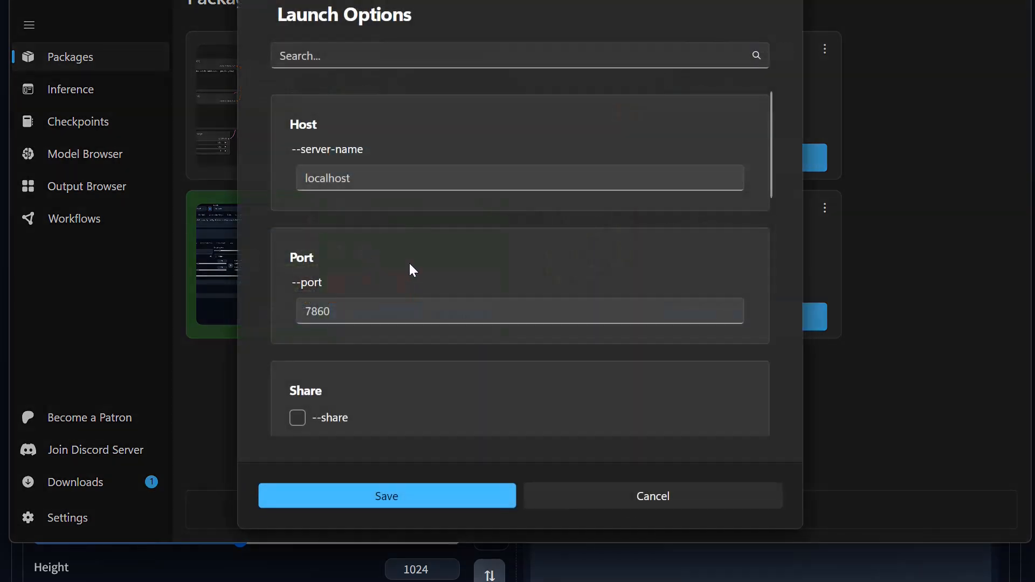
{"action": "scroll", "coordinate": [452, 229], "scroll_direction": "down", "scroll_amount": 5}
{"action": "scroll", "coordinate": [456, 237], "scroll_direction": "down", "scroll_amount": 6}
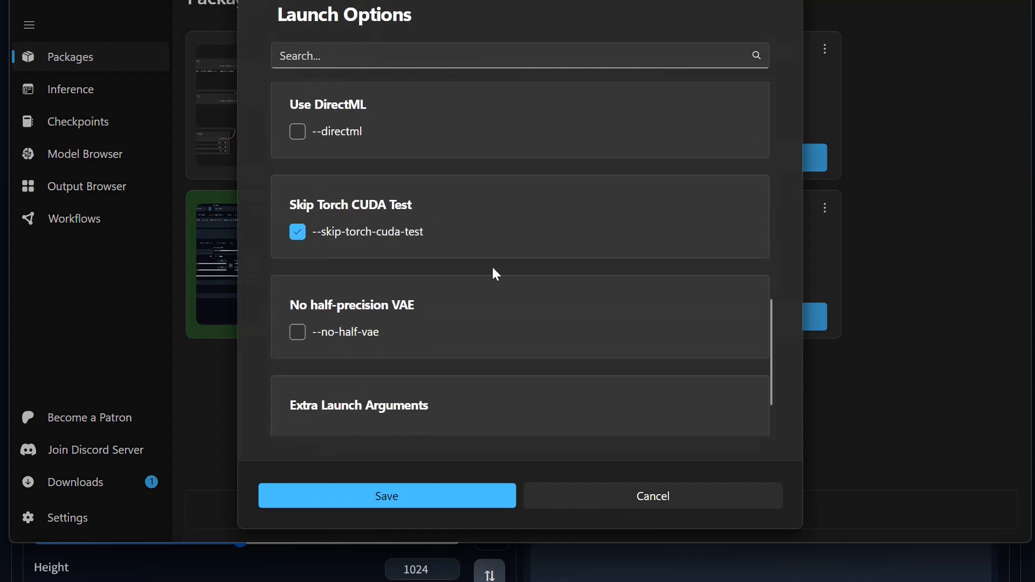
{"action": "scroll", "coordinate": [511, 302], "scroll_direction": "down", "scroll_amount": 1}
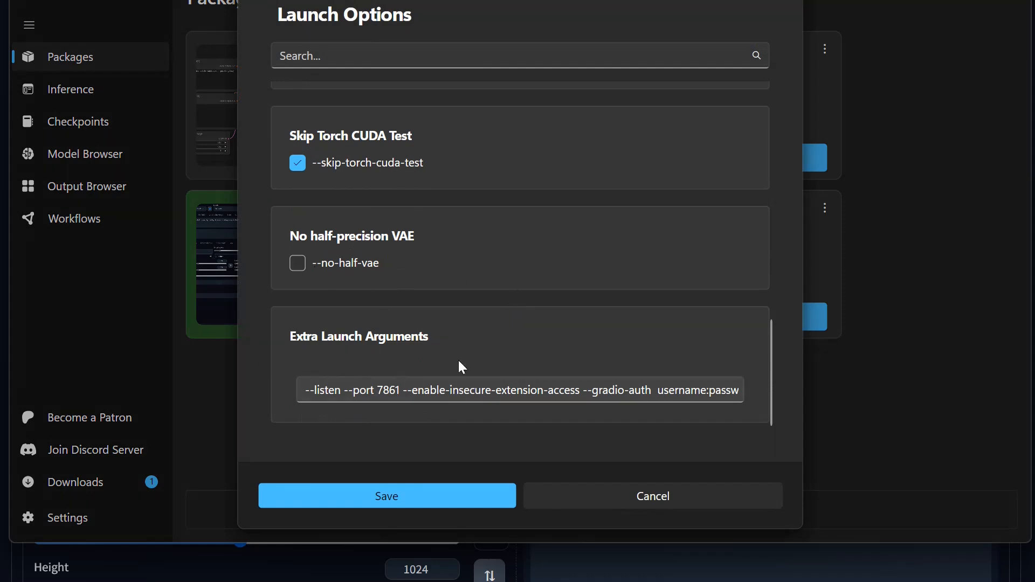
{"action": "left_click_drag", "start_coordinate": [301, 390], "coordinate": [741, 390]}
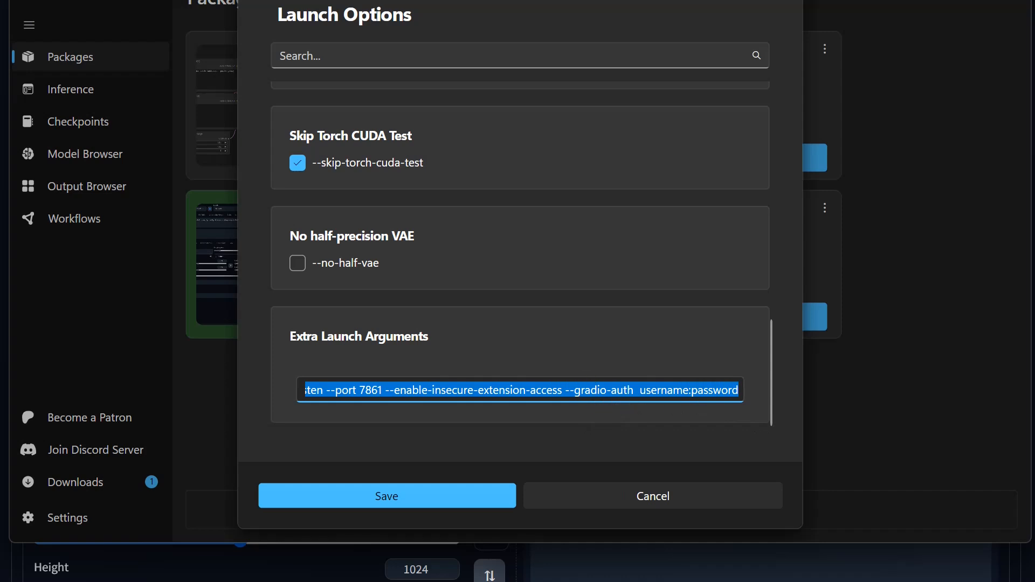
{"action": "left_click", "coordinate": [637, 390]}
{"action": "left_click_drag", "start_coordinate": [637, 391], "coordinate": [784, 407]}
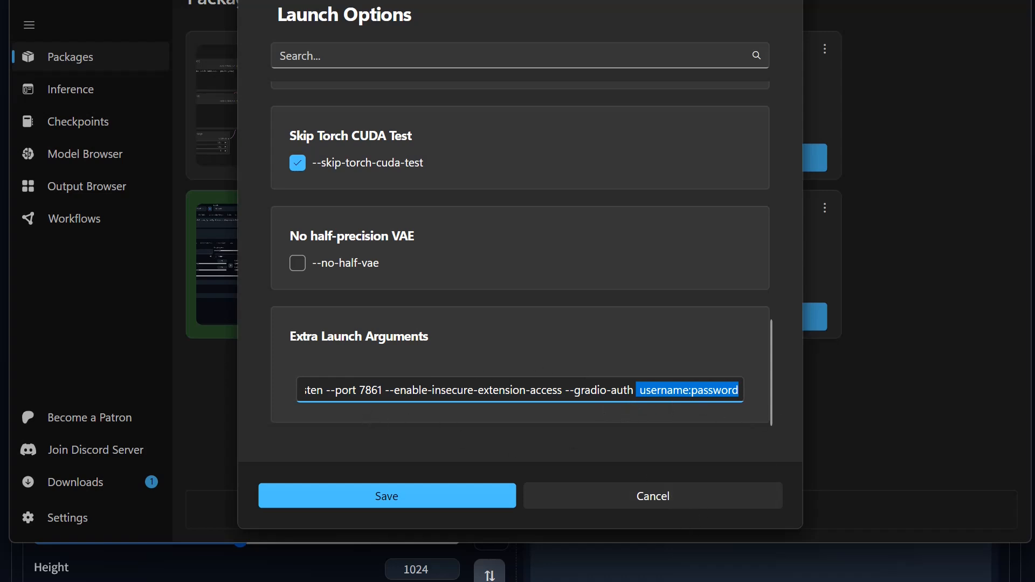
{"action": "left_click", "coordinate": [578, 497]}
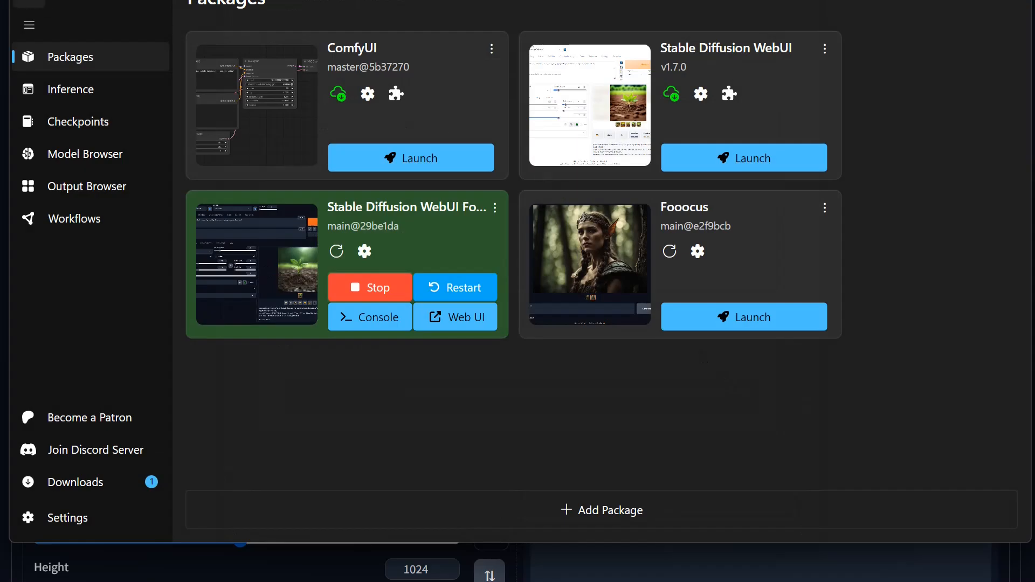
Step: Switch to the Stable Diffusion WebUI Forge page, reload it and look over the txt2img generation settings
{"action": "left_click", "coordinate": [29, 1]}
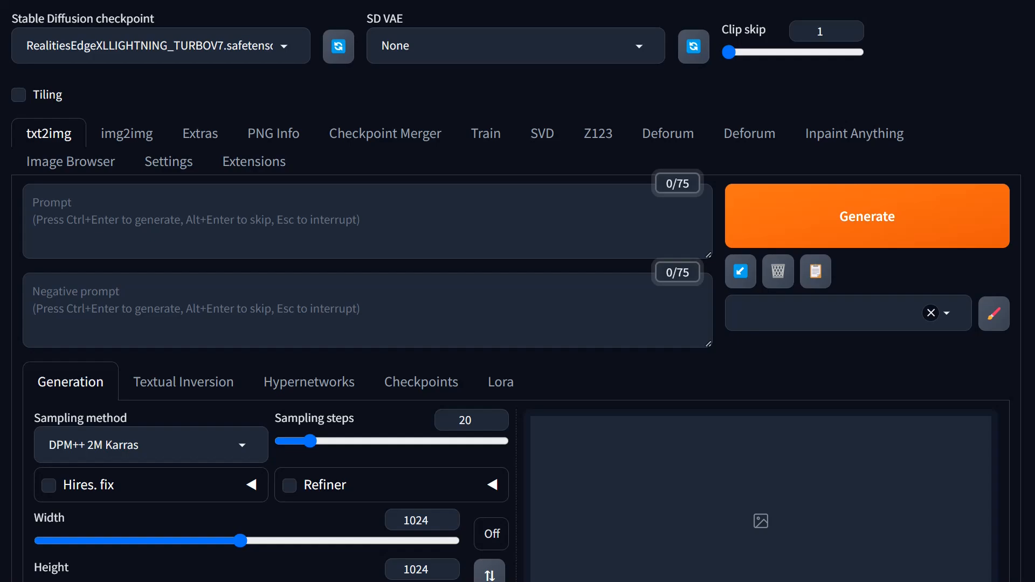
{"action": "key", "text": "F5"}
{"action": "scroll", "coordinate": [293, 371], "scroll_direction": "down", "scroll_amount": 7}
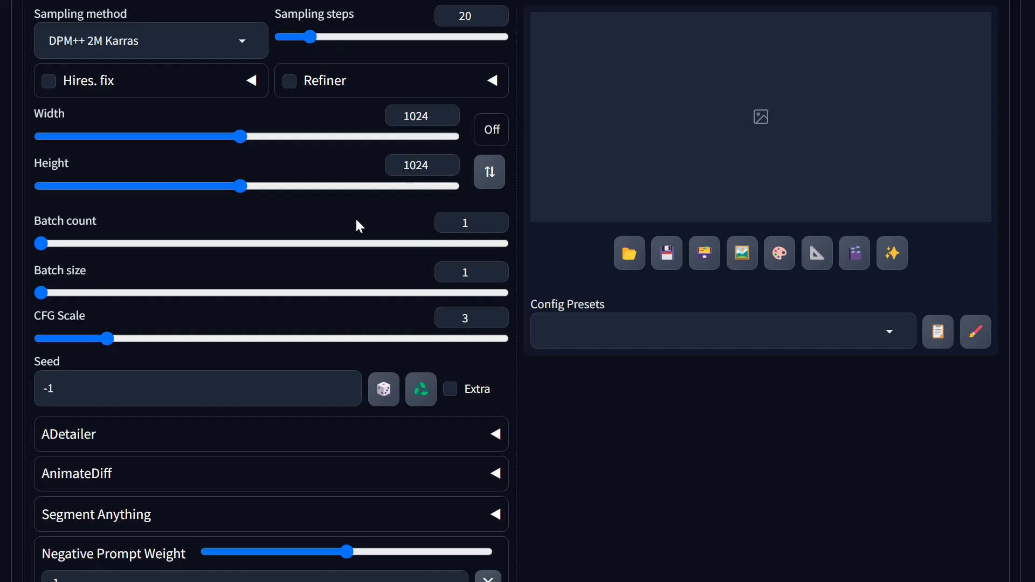
{"action": "scroll", "coordinate": [207, 225], "scroll_direction": "up", "scroll_amount": 8}
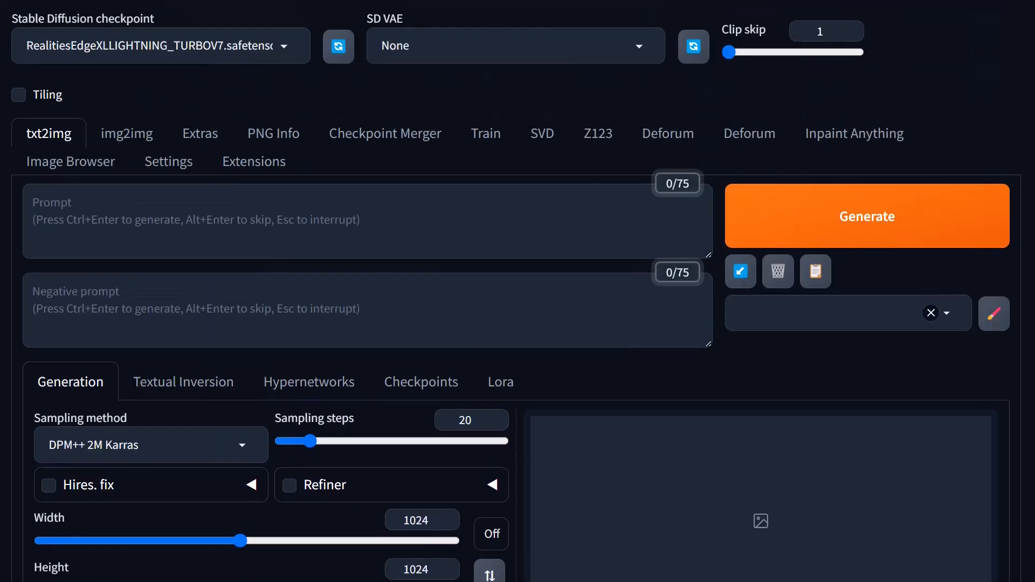
{"action": "scroll", "coordinate": [453, 367], "scroll_direction": "down", "scroll_amount": 8}
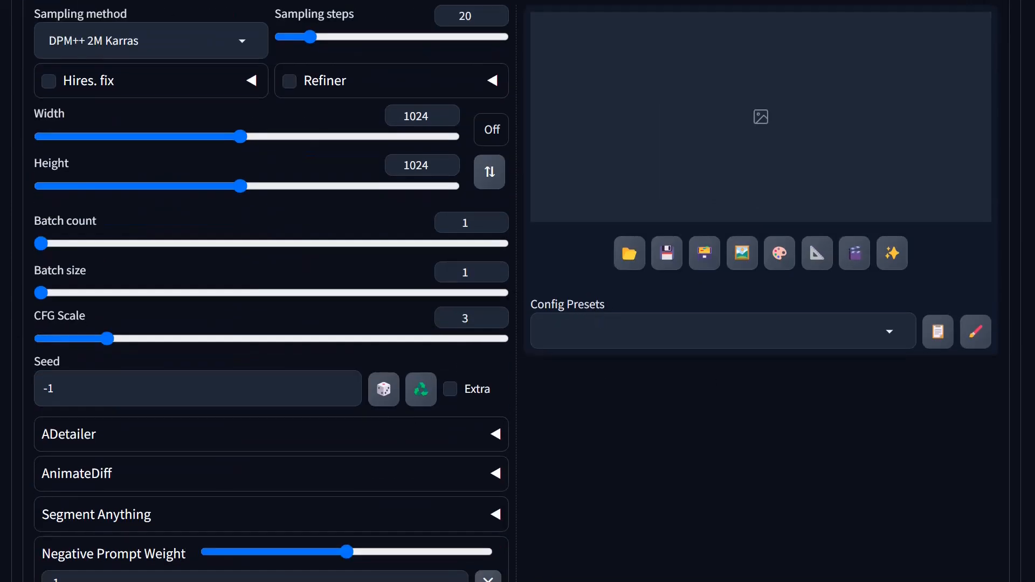
Step: Apply the "16:9 sdxl turbo portraits" config preset to the txt2img settings
{"action": "left_click", "coordinate": [604, 331]}
{"action": "scroll", "coordinate": [620, 237], "scroll_direction": "down", "scroll_amount": 2}
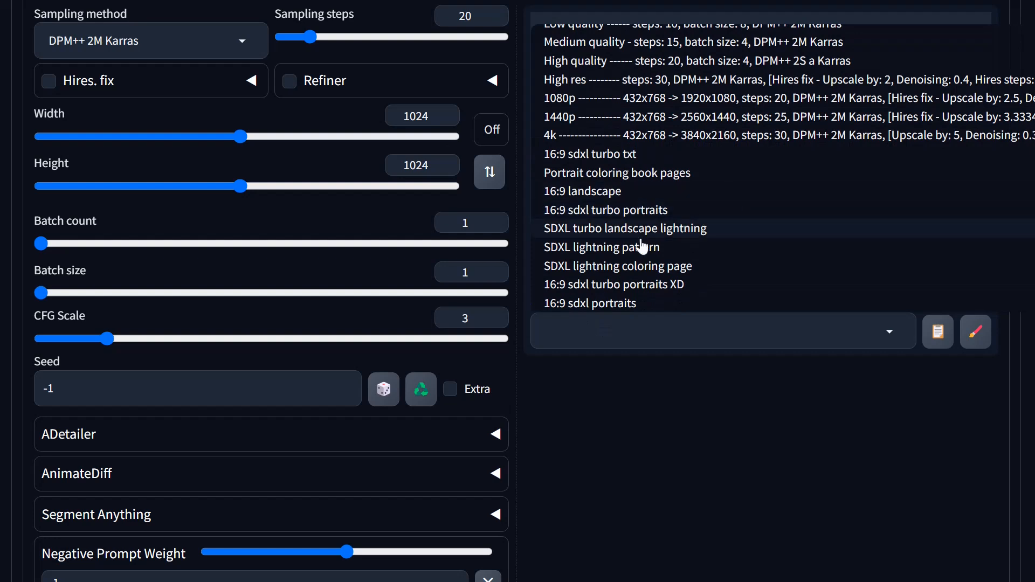
{"action": "left_click", "coordinate": [655, 211]}
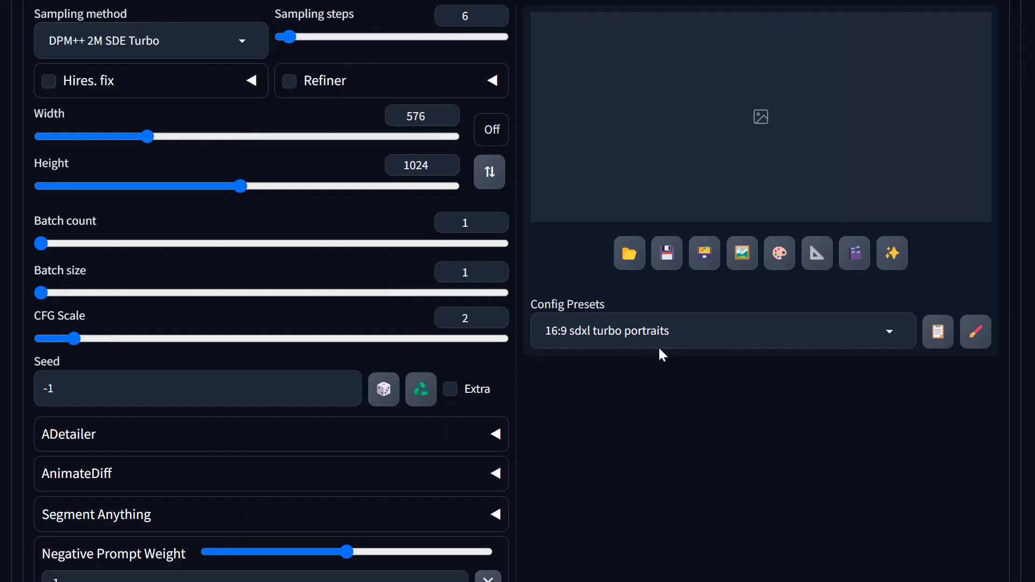
Step: Open the config preset editor and compare its fields to save with the generation settings
{"action": "left_click", "coordinate": [976, 331]}
{"action": "scroll", "coordinate": [758, 399], "scroll_direction": "down", "scroll_amount": 5}
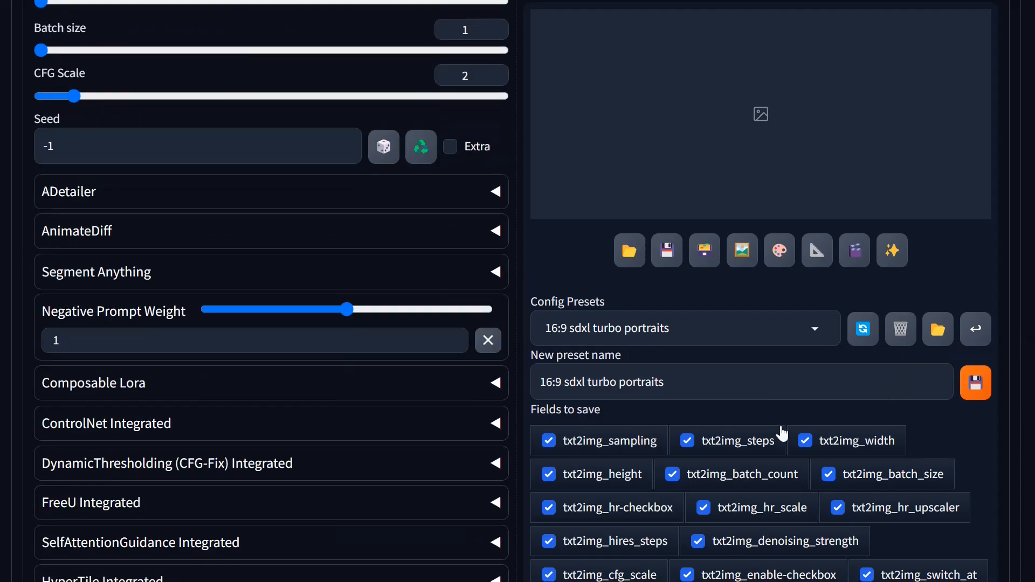
{"action": "scroll", "coordinate": [192, 128], "scroll_direction": "up", "scroll_amount": 9}
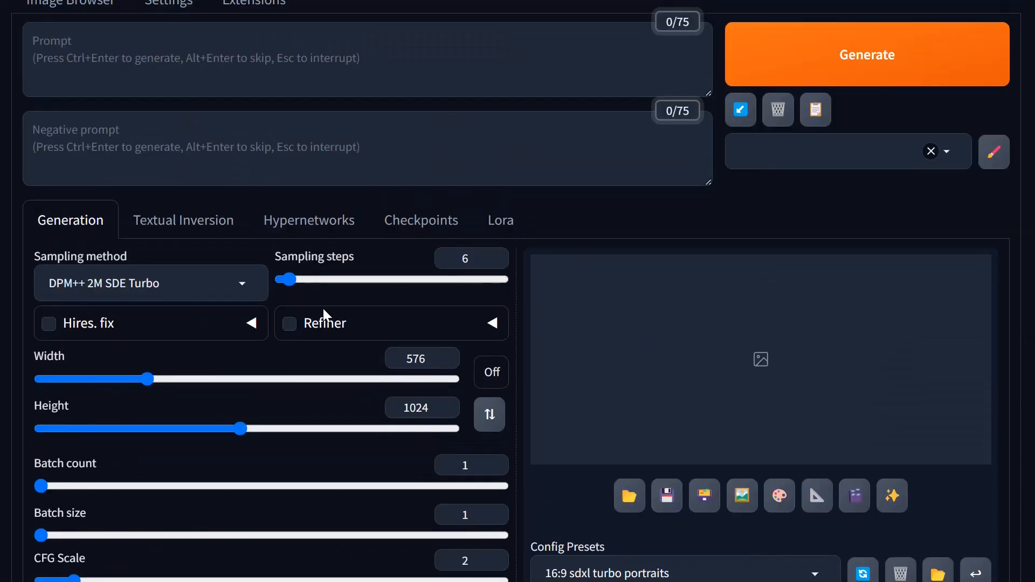
{"action": "scroll", "coordinate": [325, 315], "scroll_direction": "down", "scroll_amount": 9}
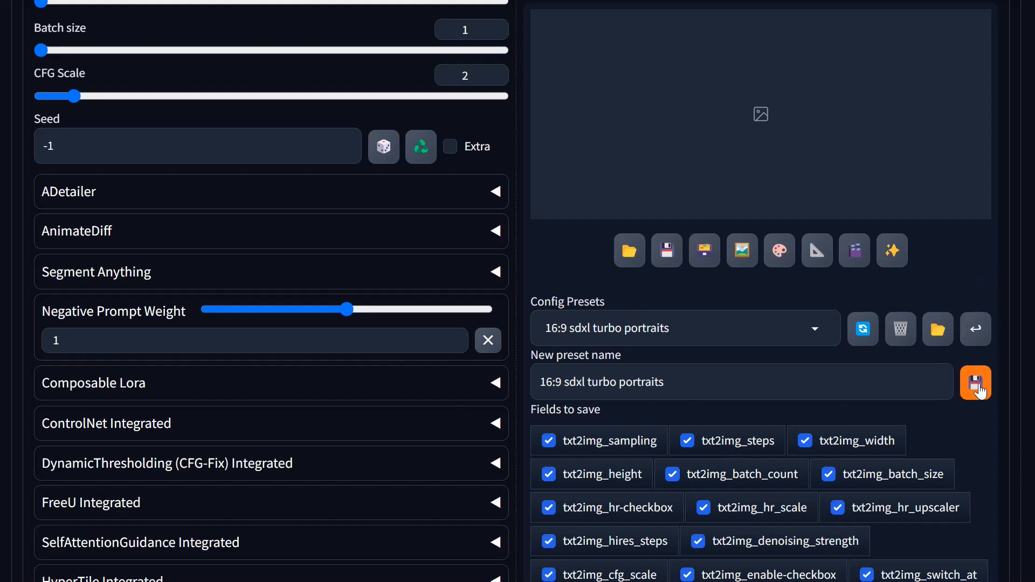
Step: Look through Forge's integrated extensions, expand ControlNet Integrated and examine Unit 0's control types and options
{"action": "scroll", "coordinate": [228, 330], "scroll_direction": "down", "scroll_amount": 3}
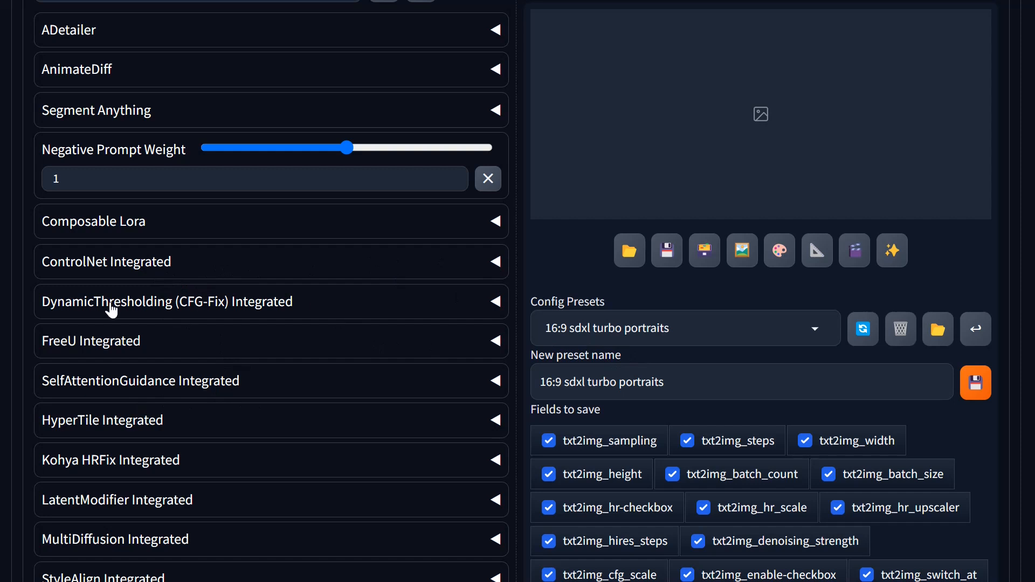
{"action": "scroll", "coordinate": [111, 311], "scroll_direction": "up", "scroll_amount": 1}
{"action": "scroll", "coordinate": [111, 307], "scroll_direction": "down", "scroll_amount": 3}
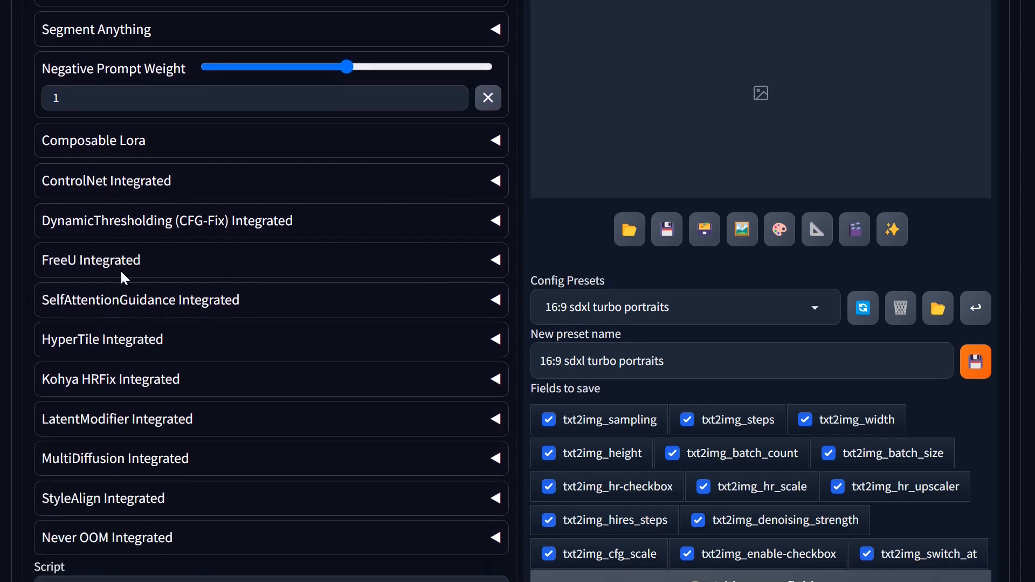
{"action": "left_click", "coordinate": [196, 184]}
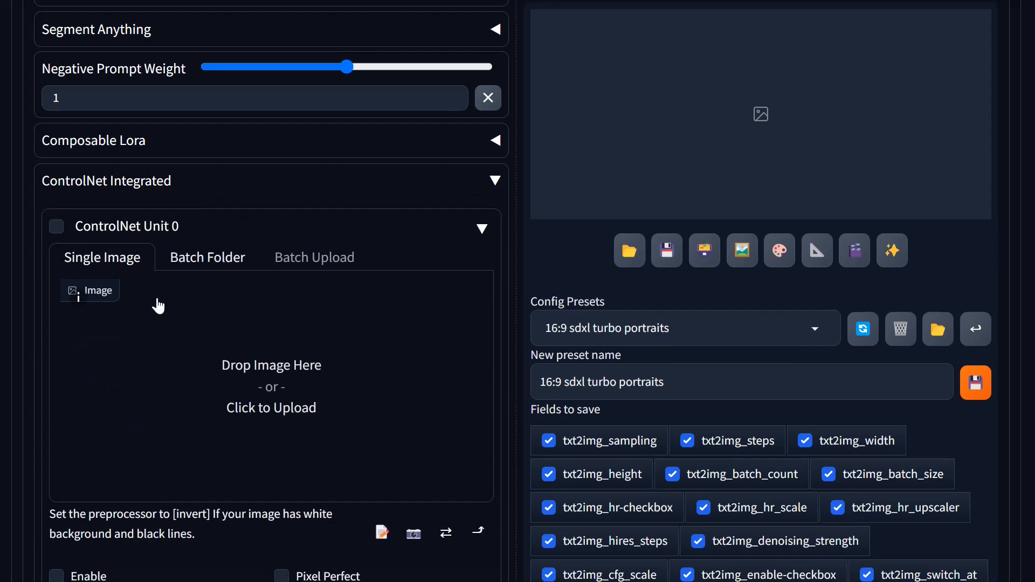
{"action": "scroll", "coordinate": [139, 315], "scroll_direction": "down", "scroll_amount": 5}
{"action": "scroll", "coordinate": [138, 310], "scroll_direction": "down", "scroll_amount": 2}
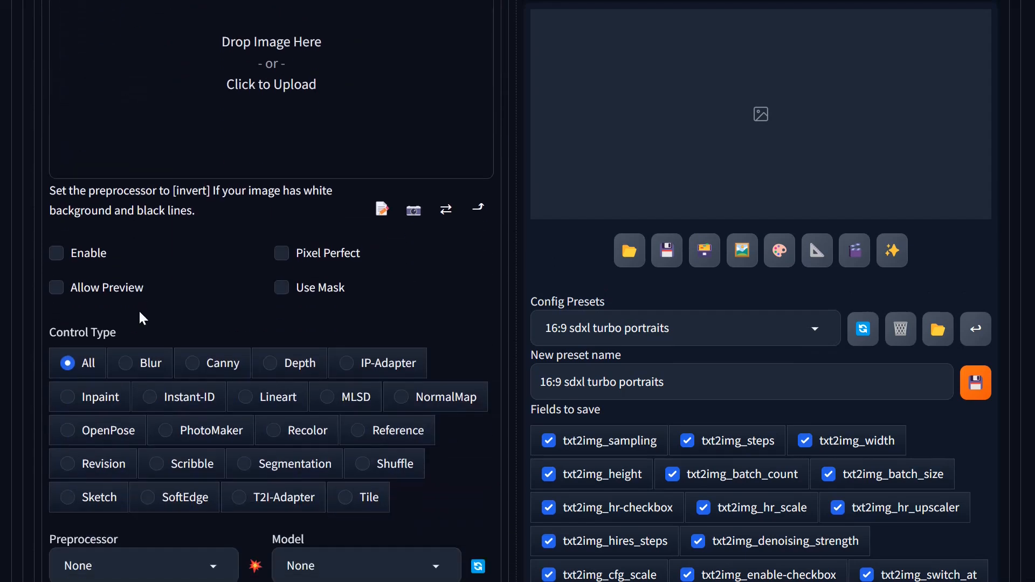
{"action": "scroll", "coordinate": [216, 329], "scroll_direction": "down", "scroll_amount": 1}
{"action": "scroll", "coordinate": [216, 334], "scroll_direction": "down", "scroll_amount": 3}
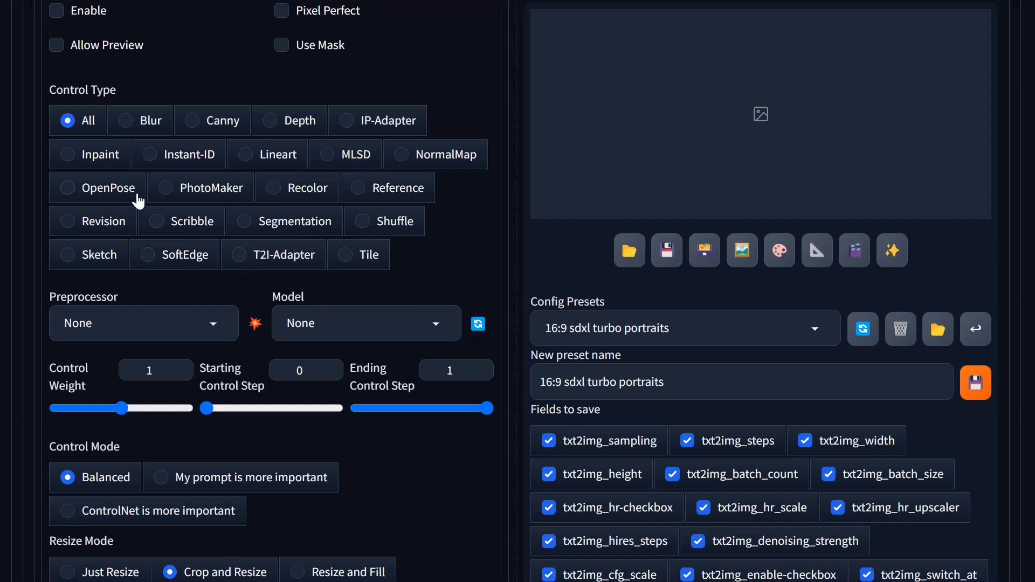
{"action": "scroll", "coordinate": [272, 253], "scroll_direction": "up", "scroll_amount": 3}
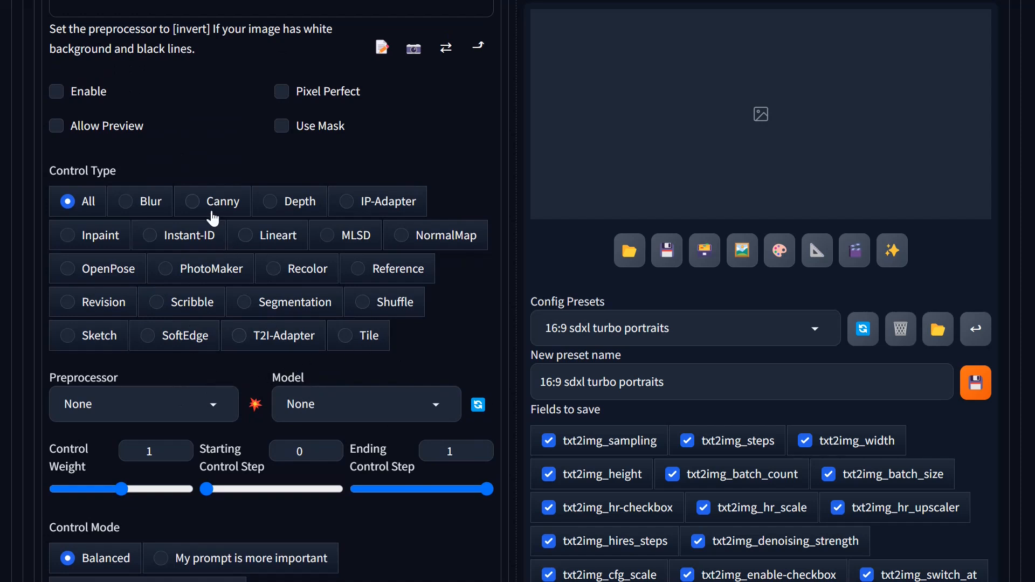
Step: Set ControlNet Unit 0's control type to Canny and check its preprocessor choices, thresholds and modes before collapsing the unit
{"action": "left_click", "coordinate": [202, 209]}
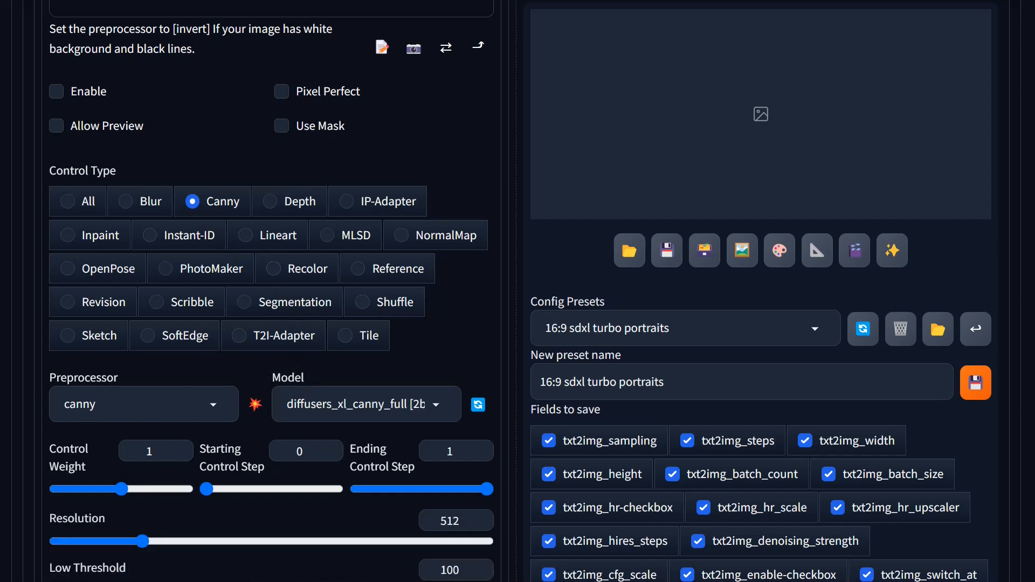
{"action": "left_click", "coordinate": [226, 406]}
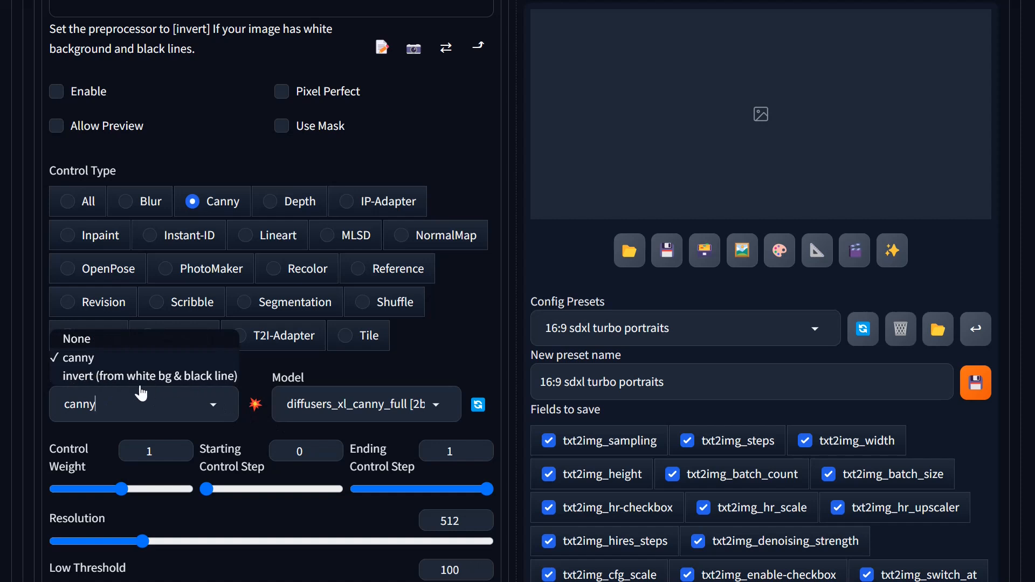
{"action": "left_click", "coordinate": [458, 379]}
{"action": "scroll", "coordinate": [489, 382], "scroll_direction": "down", "scroll_amount": 10}
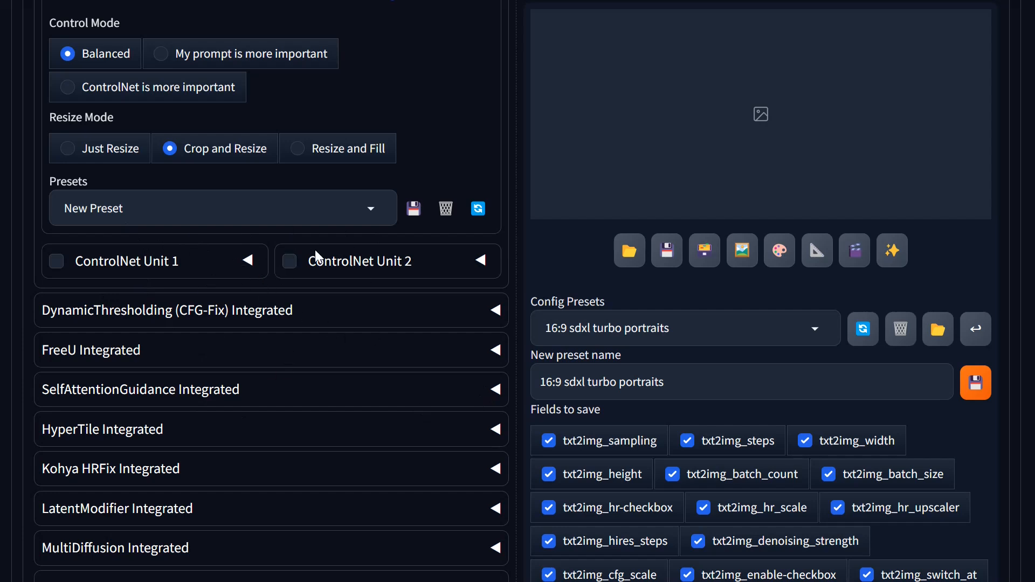
{"action": "scroll", "coordinate": [161, 270], "scroll_direction": "up", "scroll_amount": 5}
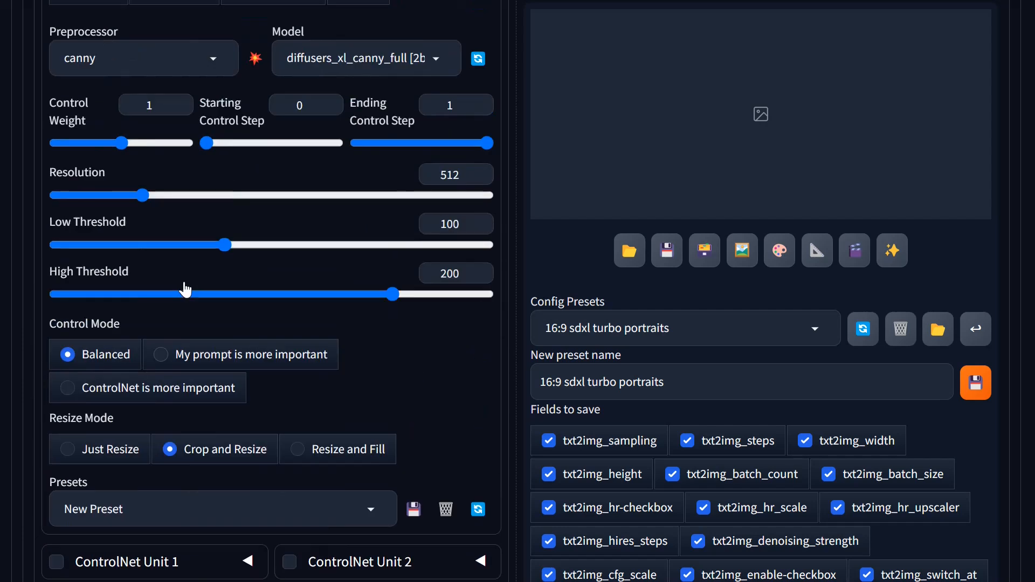
{"action": "scroll", "coordinate": [126, 334], "scroll_direction": "up", "scroll_amount": 6}
{"action": "scroll", "coordinate": [126, 322], "scroll_direction": "up", "scroll_amount": 8}
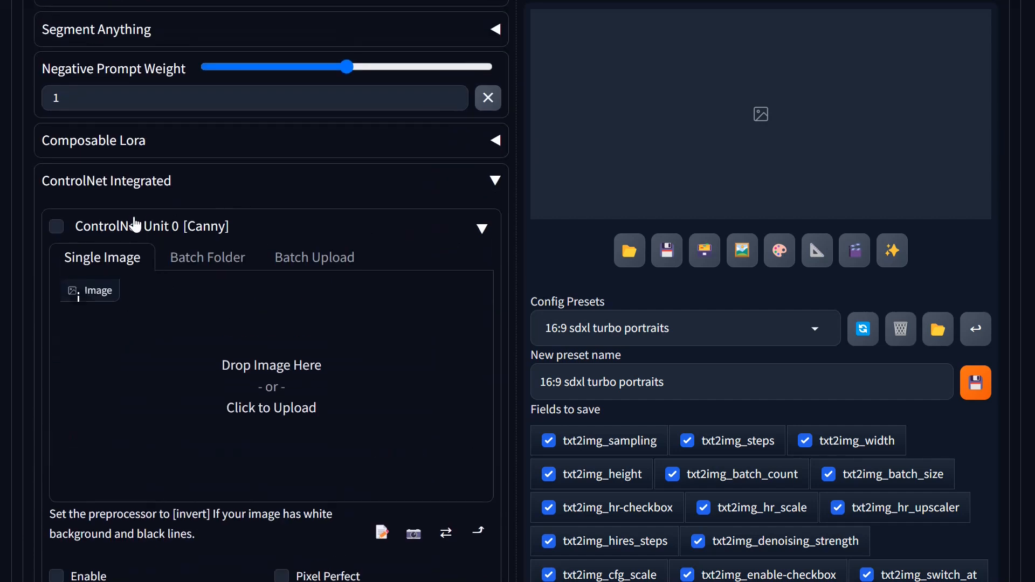
{"action": "left_click", "coordinate": [482, 228]}
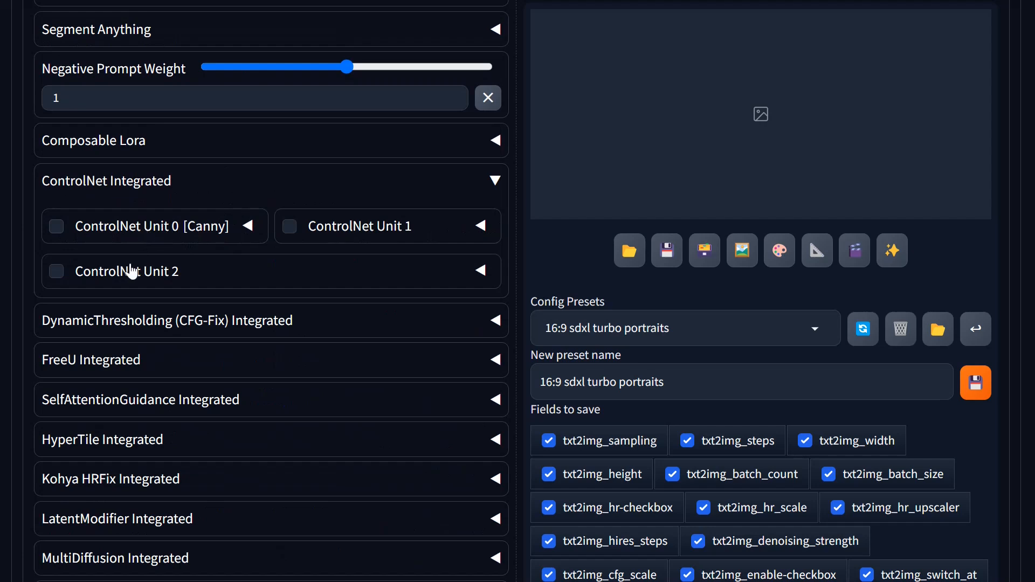
Step: Paste the txt2img prompt beginning "Close-up charcoal drawing, Intricate mechanical dragon creation, Diagonal composition" and ending "Harsh lighting"
{"action": "scroll", "coordinate": [217, 224], "scroll_direction": "up", "scroll_amount": 10}
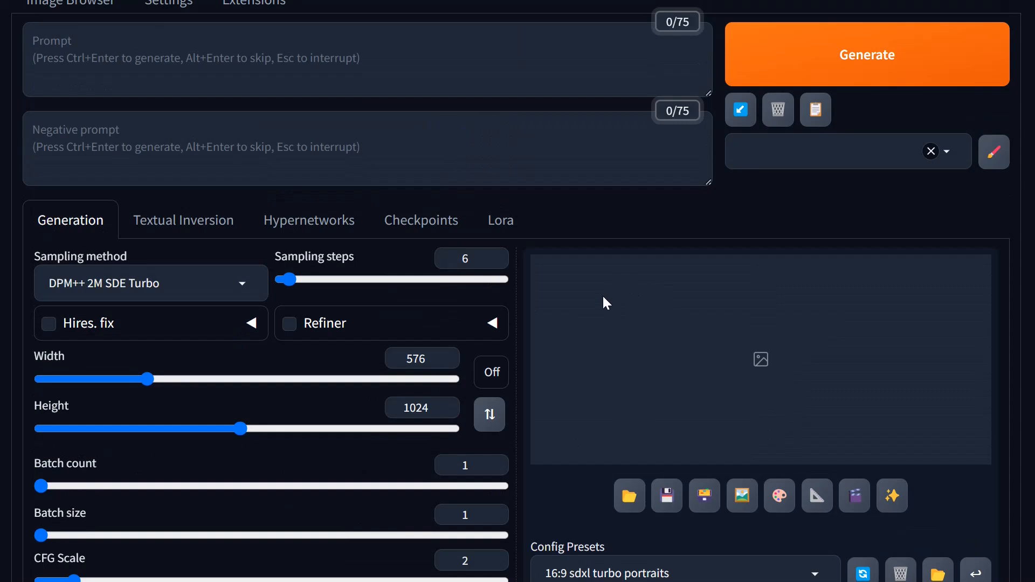
{"action": "scroll", "coordinate": [492, 341], "scroll_direction": "up", "scroll_amount": 3}
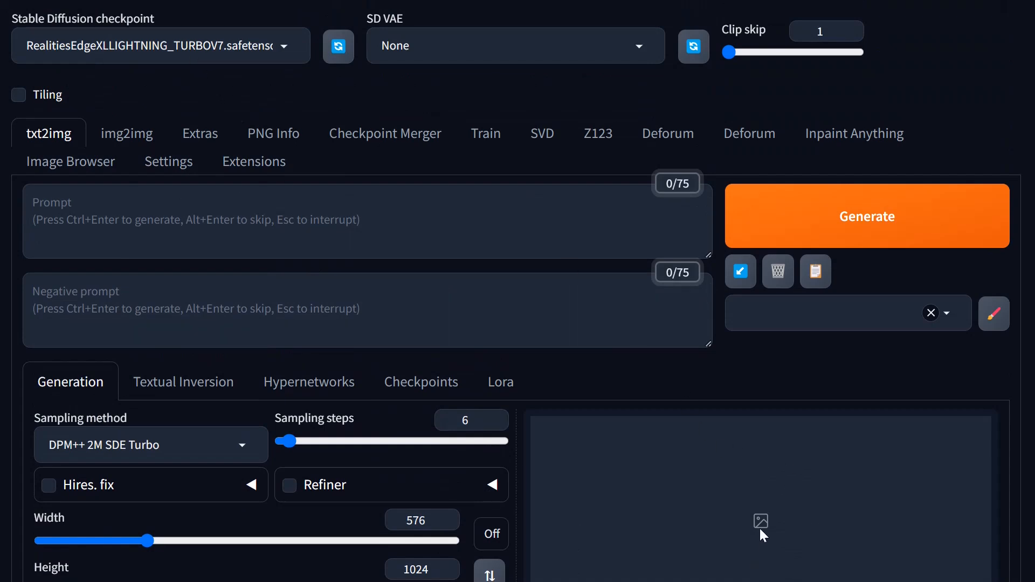
{"action": "scroll", "coordinate": [580, 431], "scroll_direction": "down", "scroll_amount": 5}
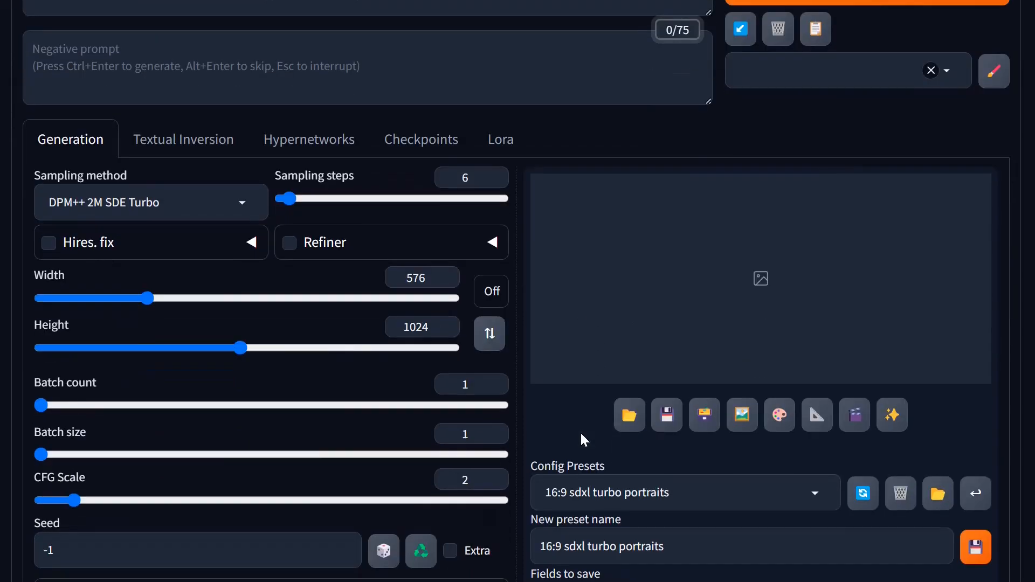
{"action": "scroll", "coordinate": [580, 432], "scroll_direction": "up", "scroll_amount": 5}
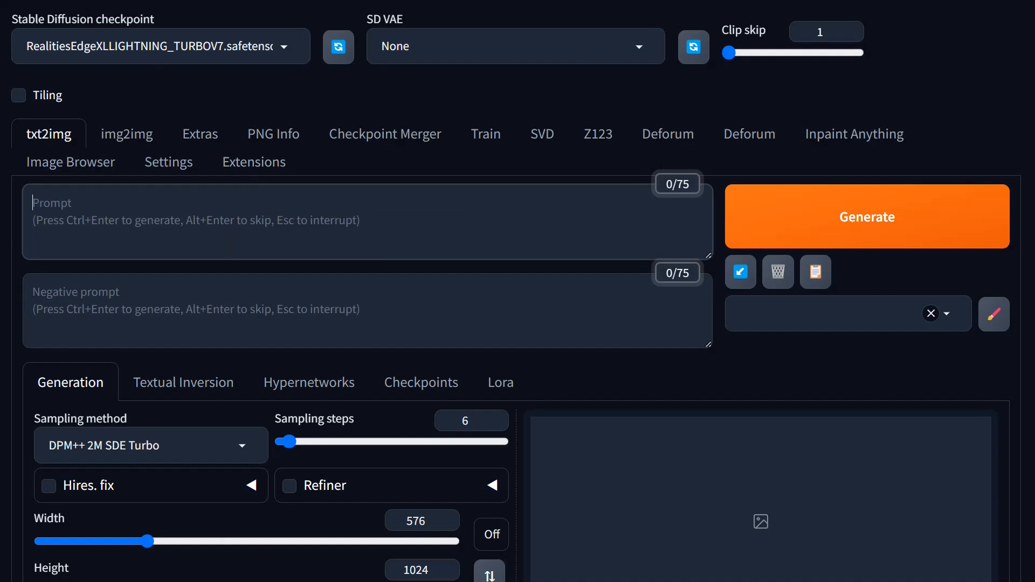
{"action": "right_click", "coordinate": [227, 216]}
{"action": "left_click", "coordinate": [376, 394]}
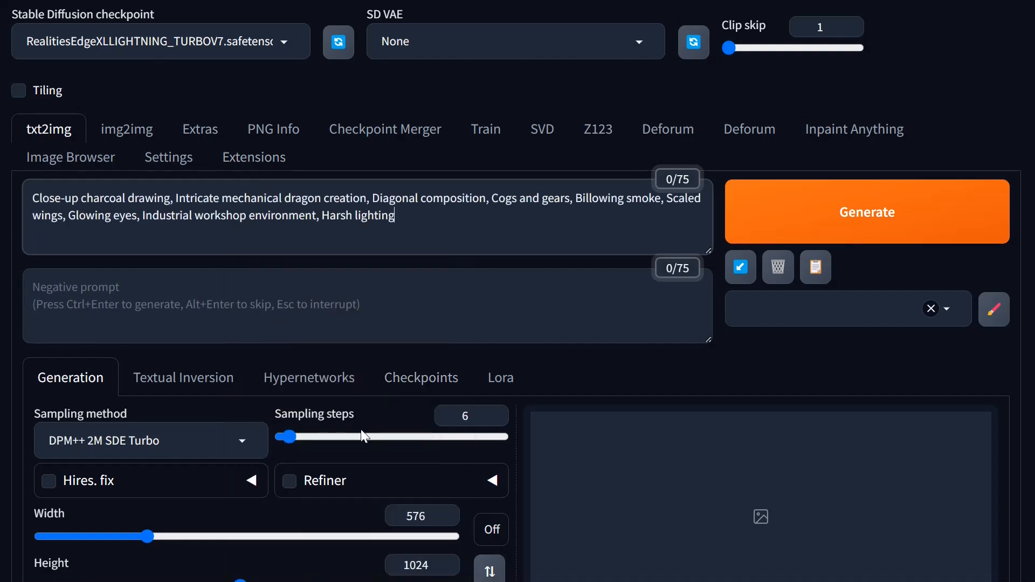
Step: Set the batch count to 4 and generate the mechanical dragon images at 576 x 1024
{"action": "scroll", "coordinate": [361, 429], "scroll_direction": "down", "scroll_amount": 3}
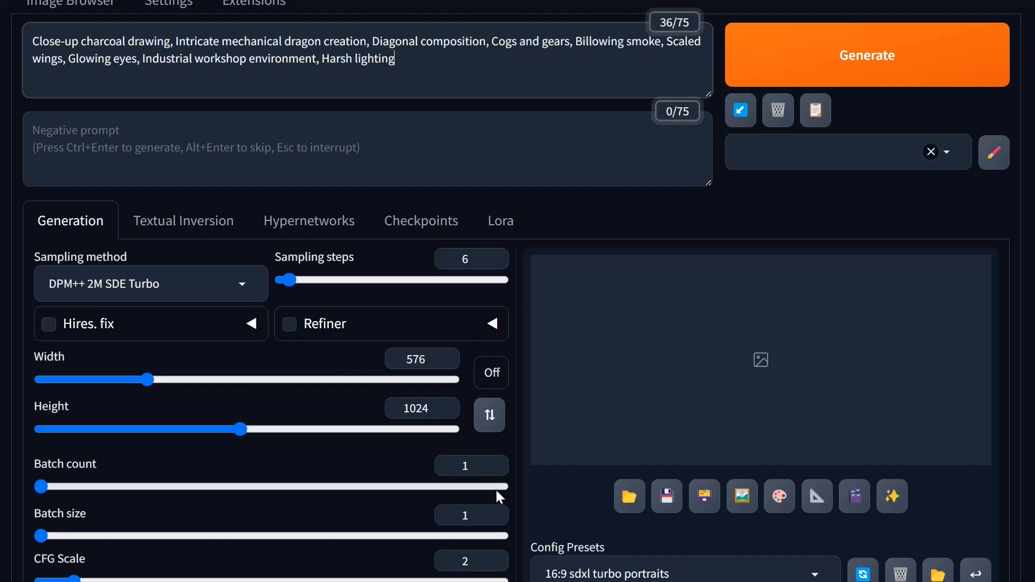
{"action": "left_click_drag", "start_coordinate": [42, 489], "coordinate": [58, 492]}
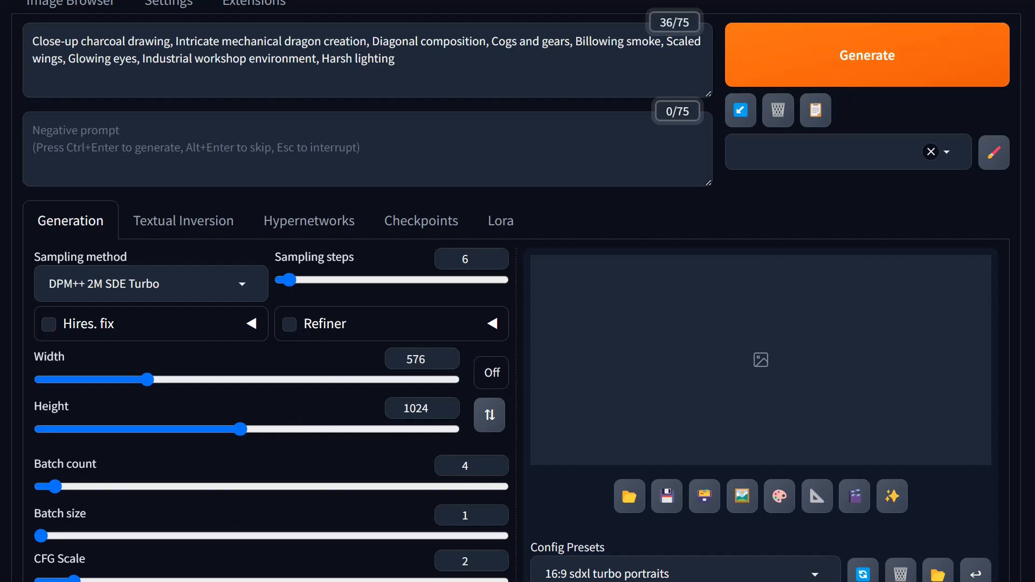
{"action": "scroll", "coordinate": [190, 199], "scroll_direction": "up", "scroll_amount": 3}
{"action": "scroll", "coordinate": [248, 356], "scroll_direction": "down", "scroll_amount": 3}
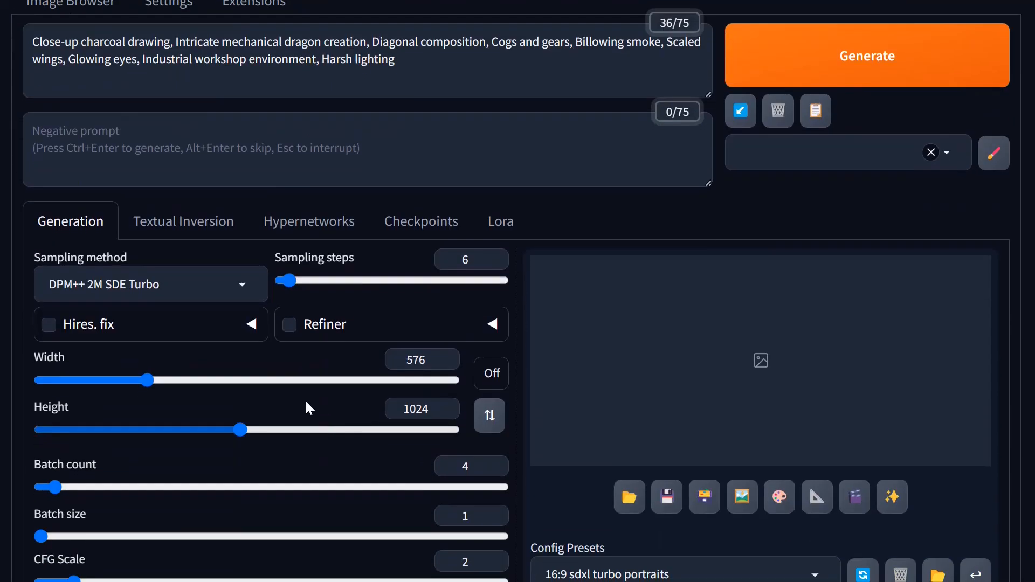
{"action": "scroll", "coordinate": [329, 407], "scroll_direction": "down", "scroll_amount": 3}
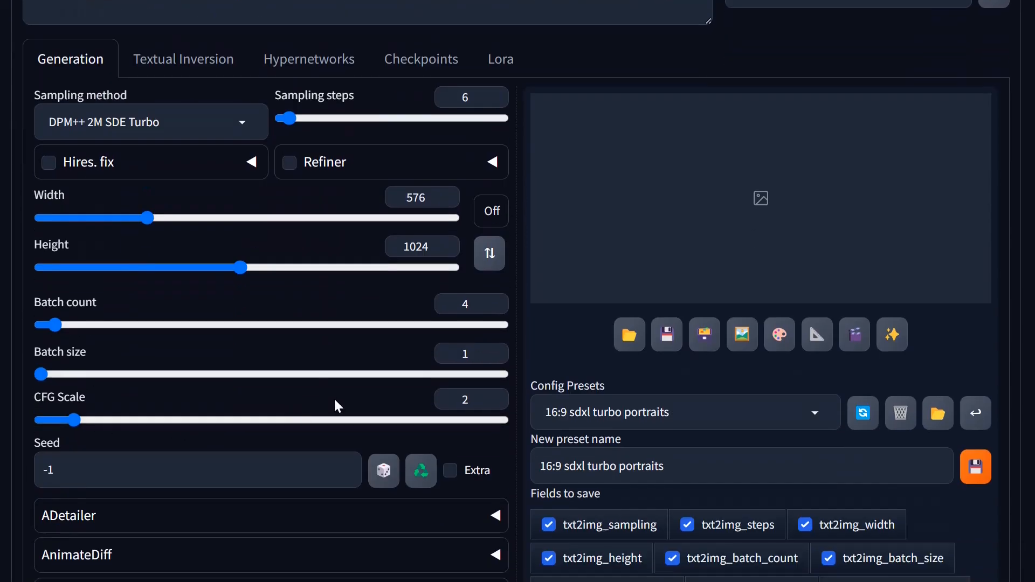
{"action": "scroll", "coordinate": [334, 399], "scroll_direction": "up", "scroll_amount": 5}
{"action": "left_click", "coordinate": [848, 165]}
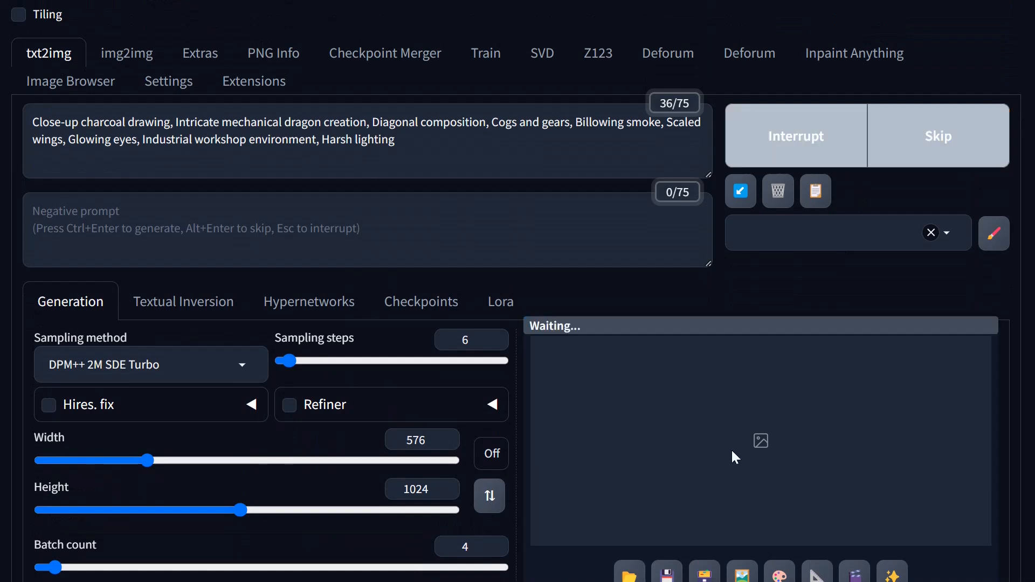
Step: View the generated dragon images one after another at full size and return to the txt2img page
{"action": "scroll", "coordinate": [820, 448], "scroll_direction": "down", "scroll_amount": 3}
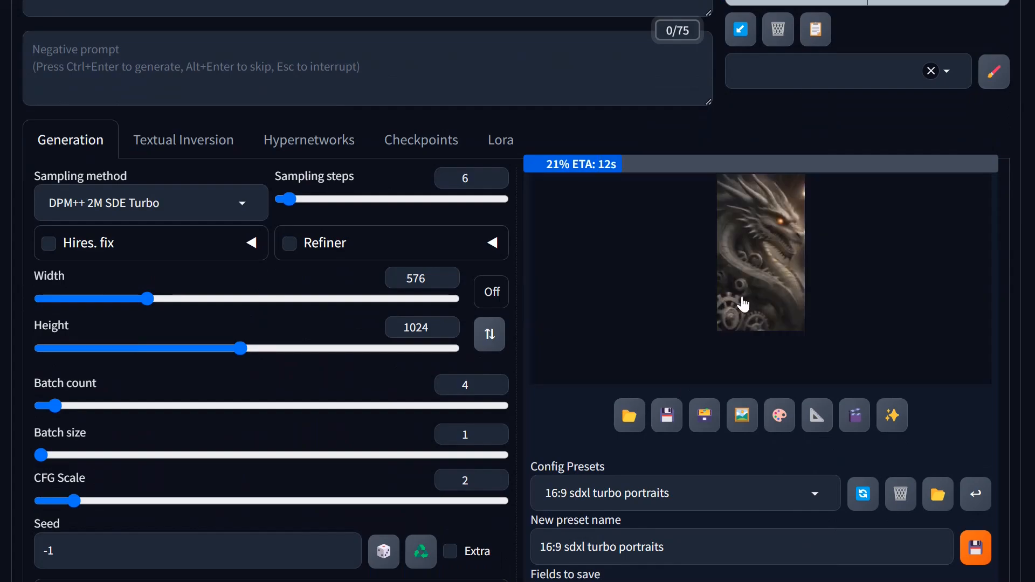
{"action": "left_click", "coordinate": [781, 276]}
{"action": "left_click", "coordinate": [820, 380]}
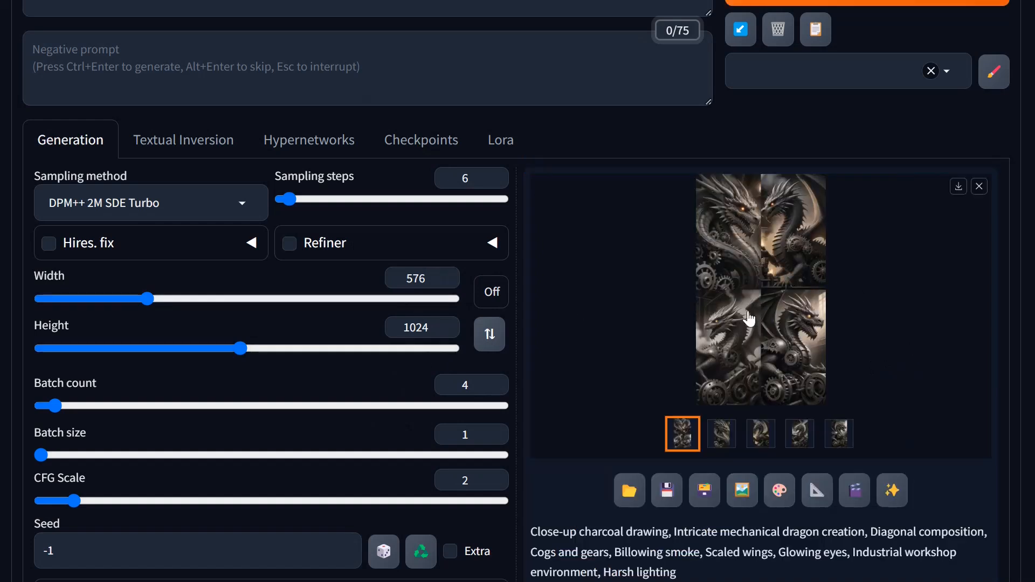
{"action": "left_click", "coordinate": [724, 435]}
{"action": "left_click", "coordinate": [757, 313]}
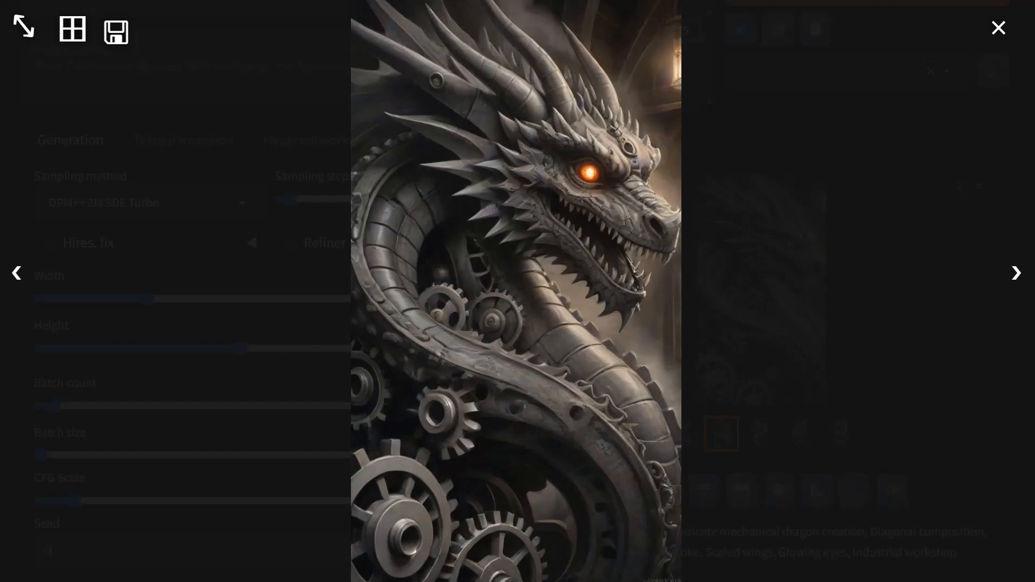
{"action": "left_click", "coordinate": [1016, 275]}
{"action": "left_click", "coordinate": [1016, 275]}
{"action": "left_click", "coordinate": [1017, 277]}
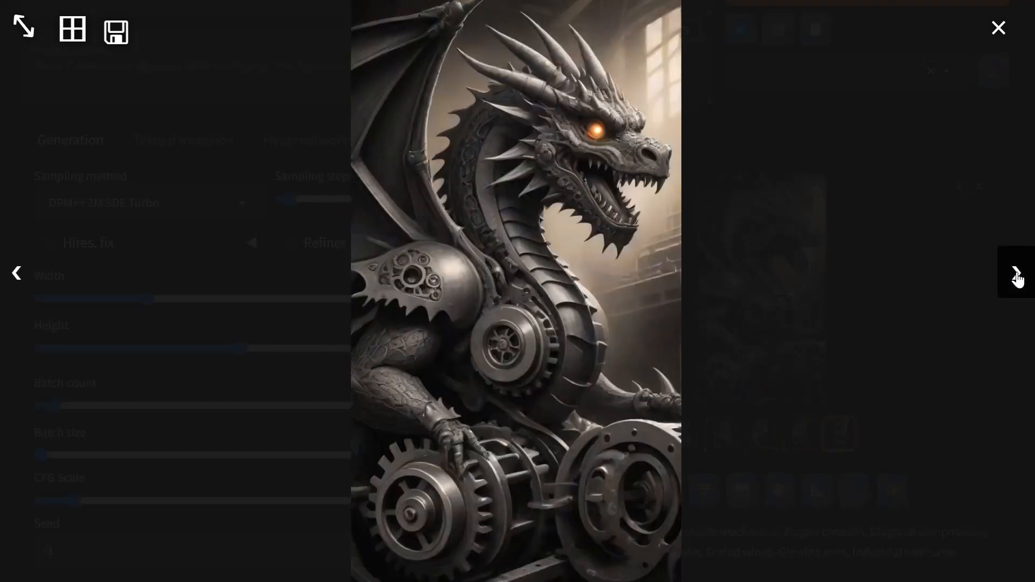
{"action": "left_click", "coordinate": [839, 335]}
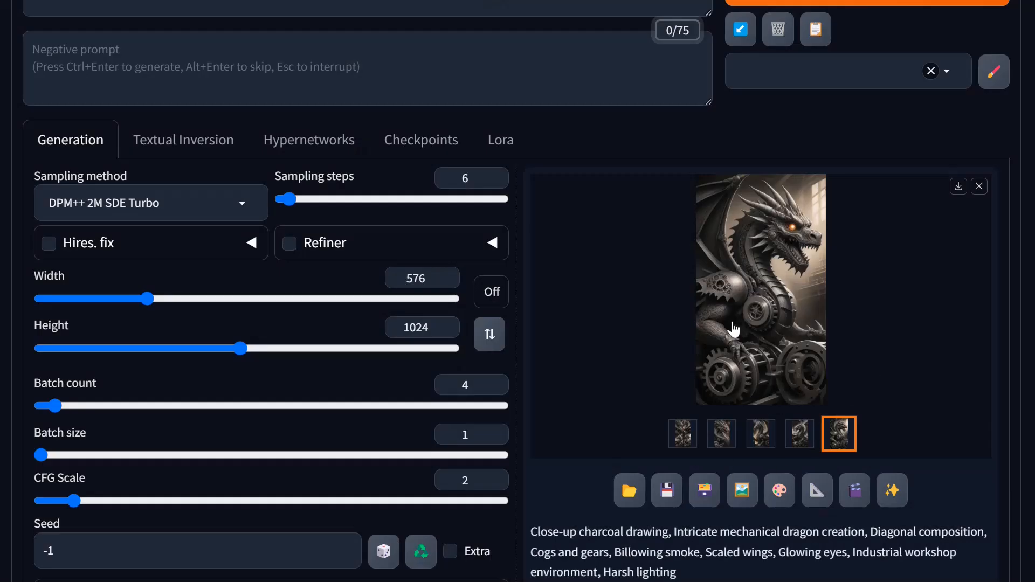
Step: Try a sampling steps value of 2 and set the steps back to 6
{"action": "left_click_drag", "start_coordinate": [286, 198], "coordinate": [282, 200]}
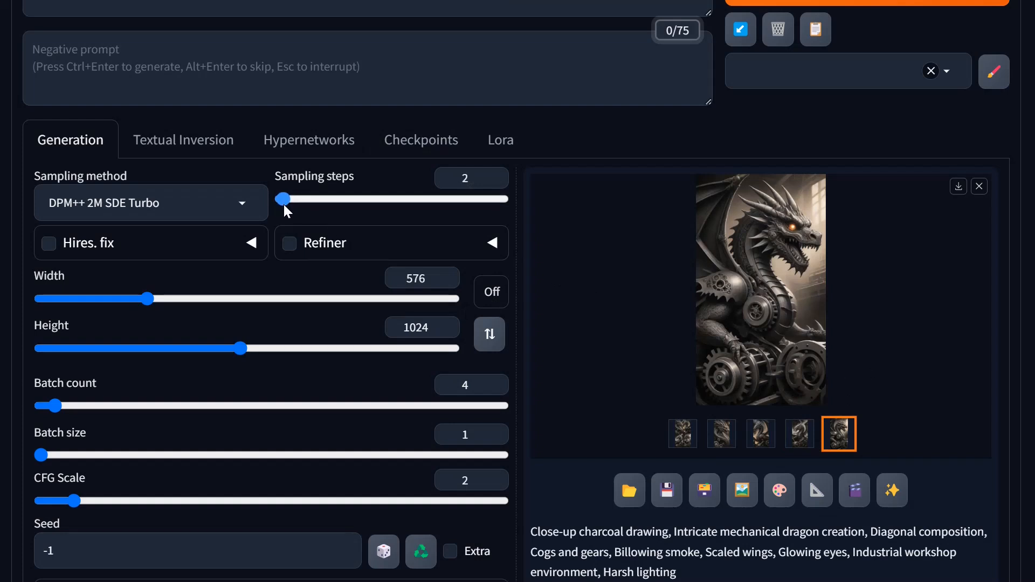
{"action": "left_click_drag", "start_coordinate": [284, 205], "coordinate": [295, 206]}
{"action": "left_click_drag", "start_coordinate": [287, 202], "coordinate": [289, 203]}
Step: Look through the available sampling methods, including the Turbo samplers, and keep DPM++ 2M SDE Turbo selected
{"action": "left_click", "coordinate": [236, 210]}
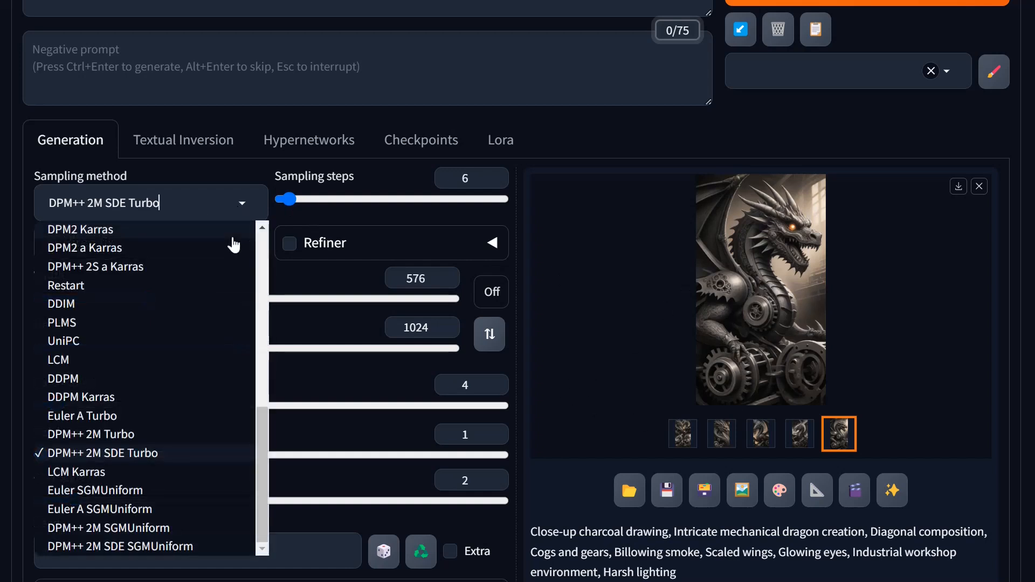
{"action": "scroll", "coordinate": [78, 390], "scroll_direction": "down", "scroll_amount": 4}
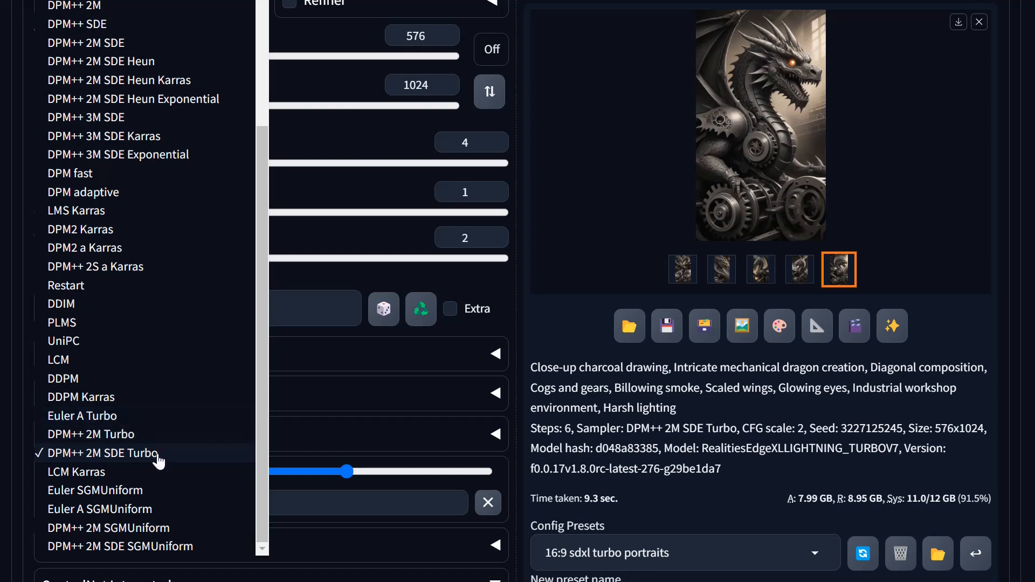
{"action": "left_click_drag", "start_coordinate": [263, 341], "coordinate": [252, 225]}
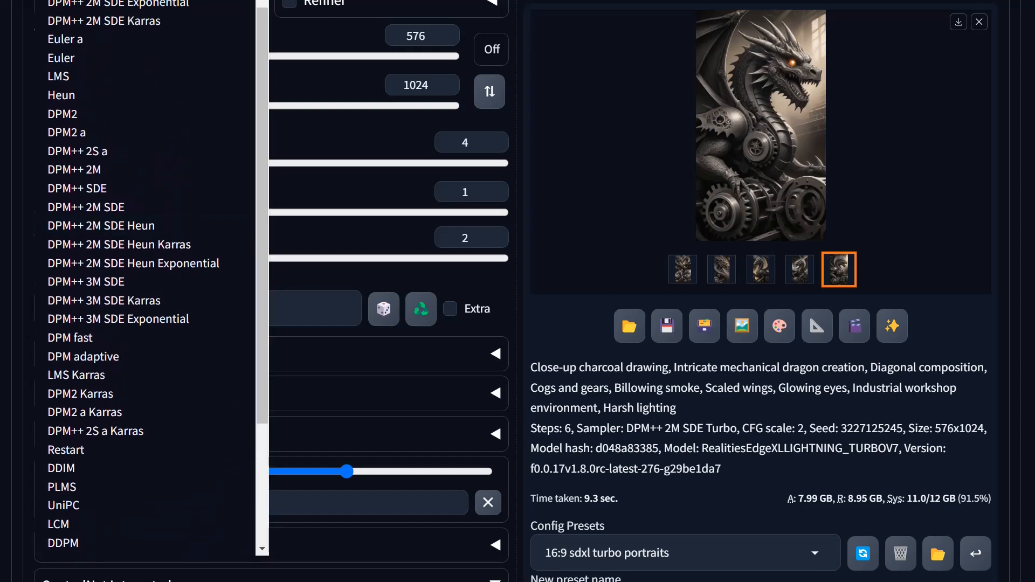
{"action": "key", "text": "Escape"}
{"action": "scroll", "coordinate": [202, 32], "scroll_direction": "up", "scroll_amount": 3}
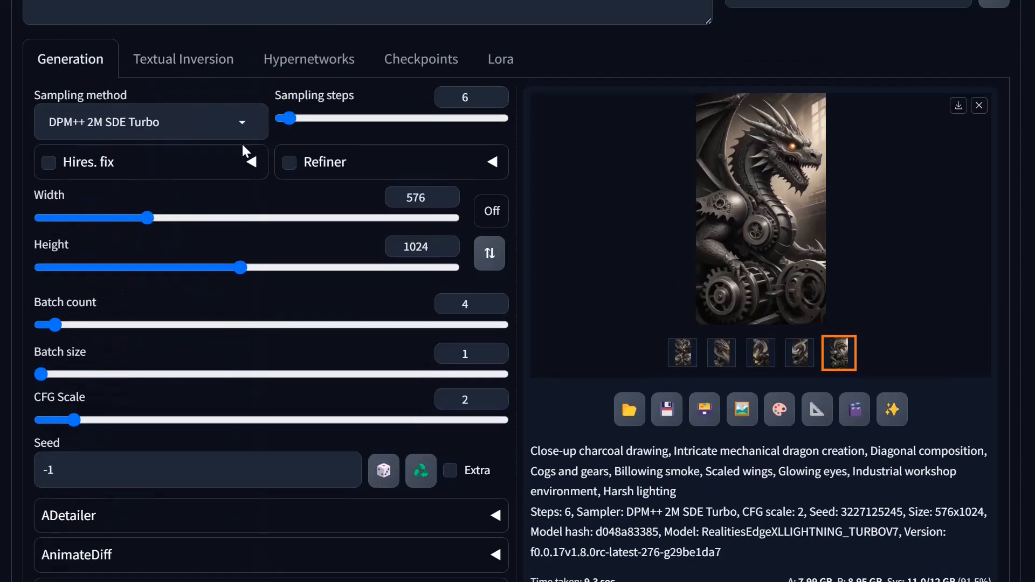
{"action": "left_click", "coordinate": [254, 129]}
{"action": "scroll", "coordinate": [171, 372], "scroll_direction": "up", "scroll_amount": 10}
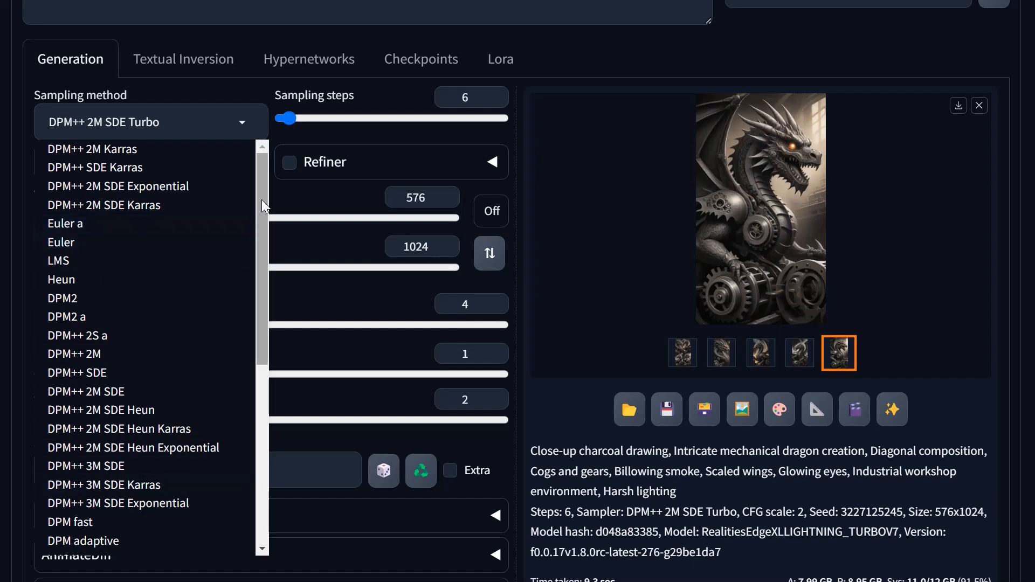
{"action": "left_click", "coordinate": [536, 548]}
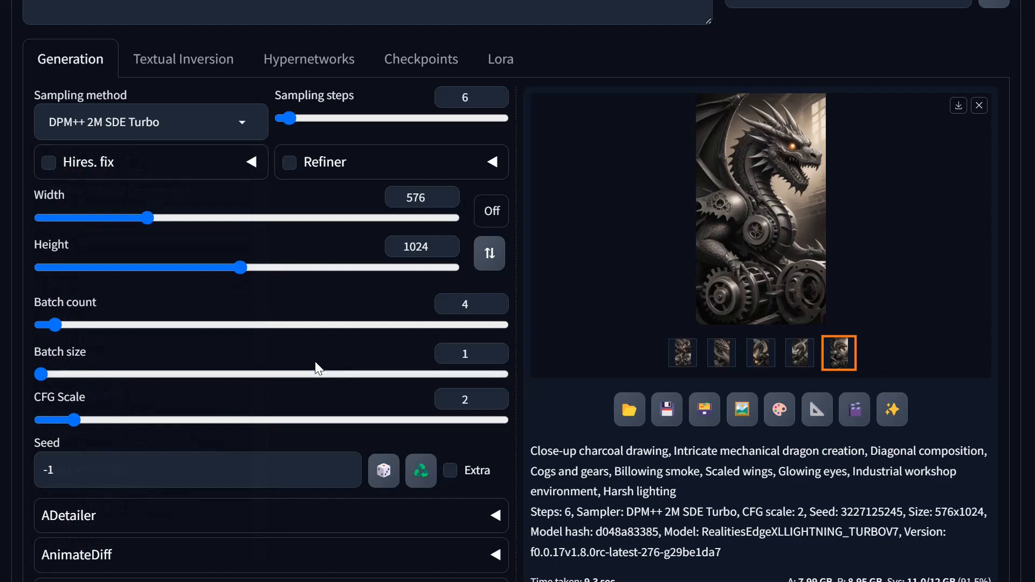
Step: Browse the Lora collection for txt2img and return to the generation settings
{"action": "scroll", "coordinate": [630, 398], "scroll_direction": "up", "scroll_amount": 2}
{"action": "scroll", "coordinate": [809, 397], "scroll_direction": "up", "scroll_amount": 4}
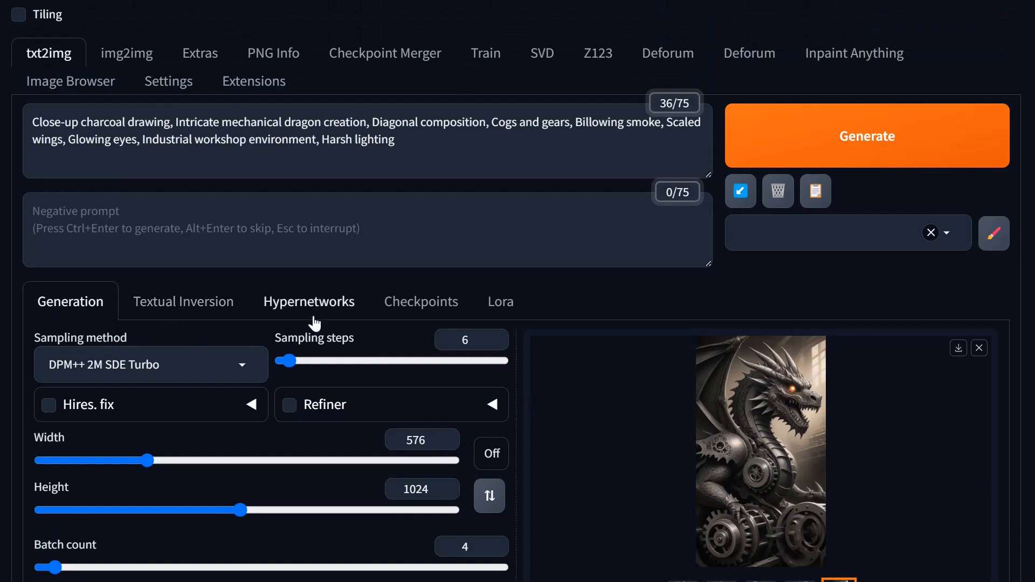
{"action": "left_click", "coordinate": [502, 312]}
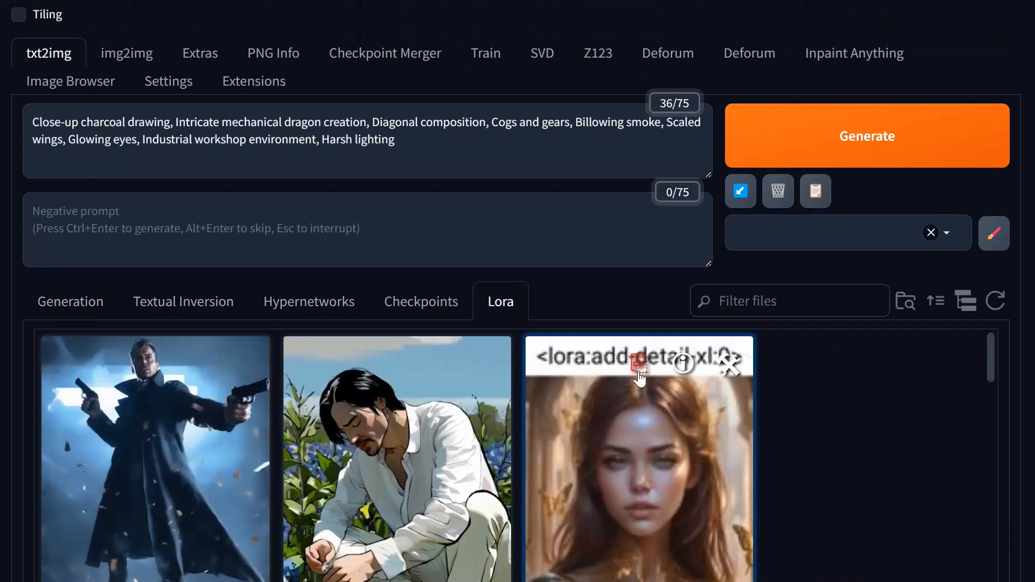
{"action": "scroll", "coordinate": [684, 392], "scroll_direction": "down", "scroll_amount": 5}
{"action": "scroll", "coordinate": [686, 396], "scroll_direction": "up", "scroll_amount": 7}
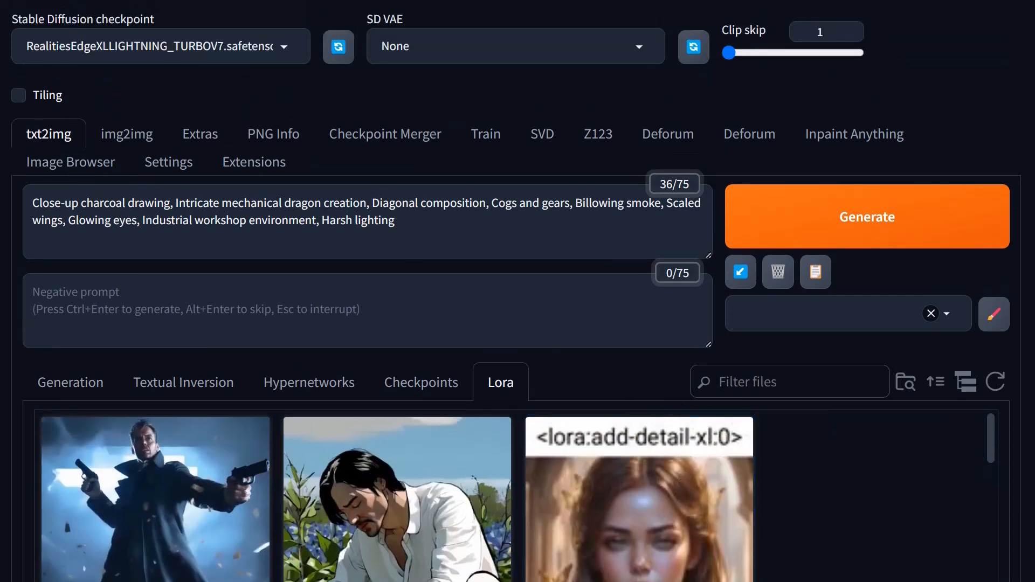
{"action": "left_click", "coordinate": [79, 380]}
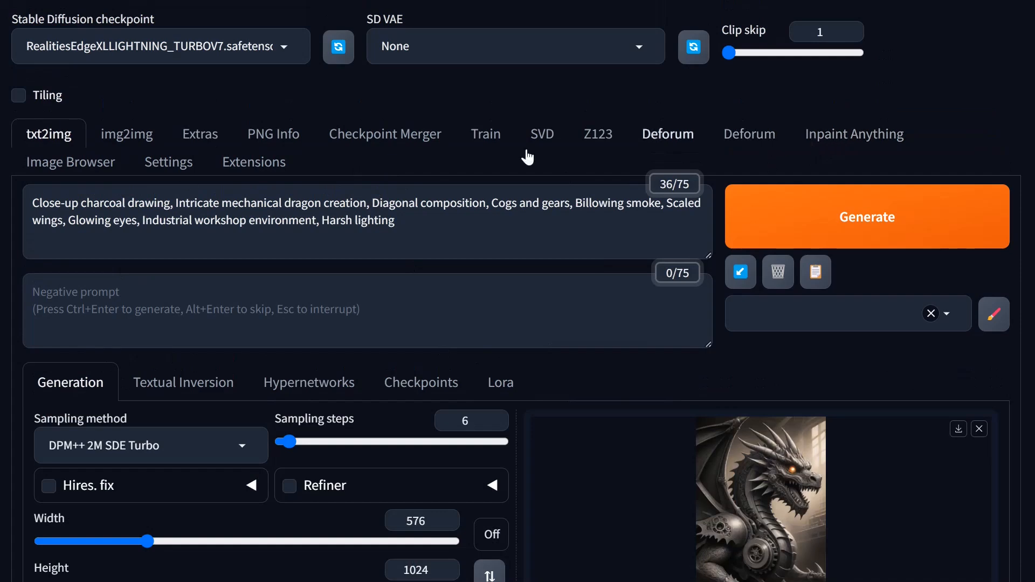
Step: Review Forge's installed extensions and browse the list of extensions available to install
{"action": "left_click", "coordinate": [259, 170]}
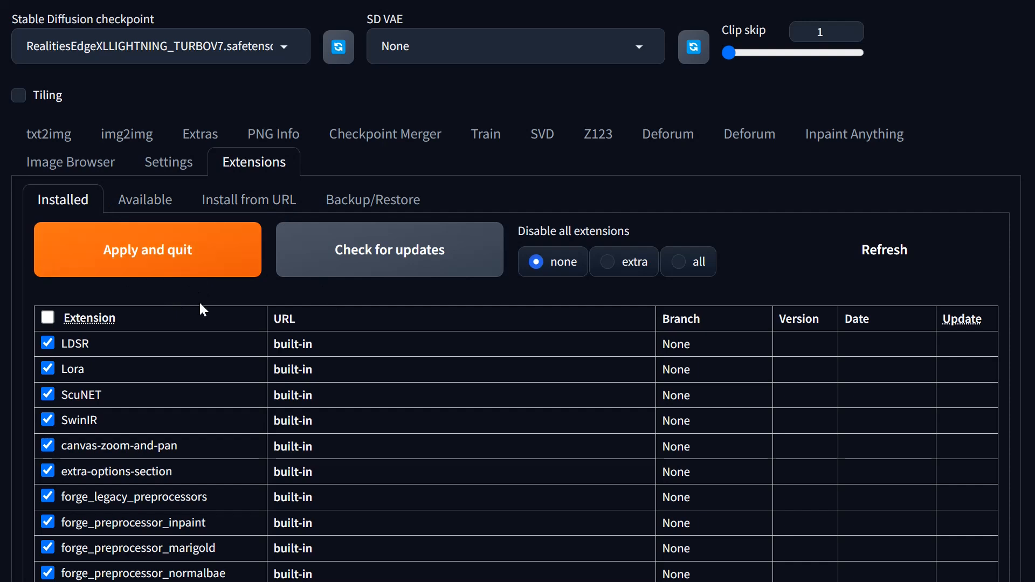
{"action": "right_click", "coordinate": [48, 289]}
{"action": "left_click", "coordinate": [458, 384]}
{"action": "left_click", "coordinate": [147, 208]}
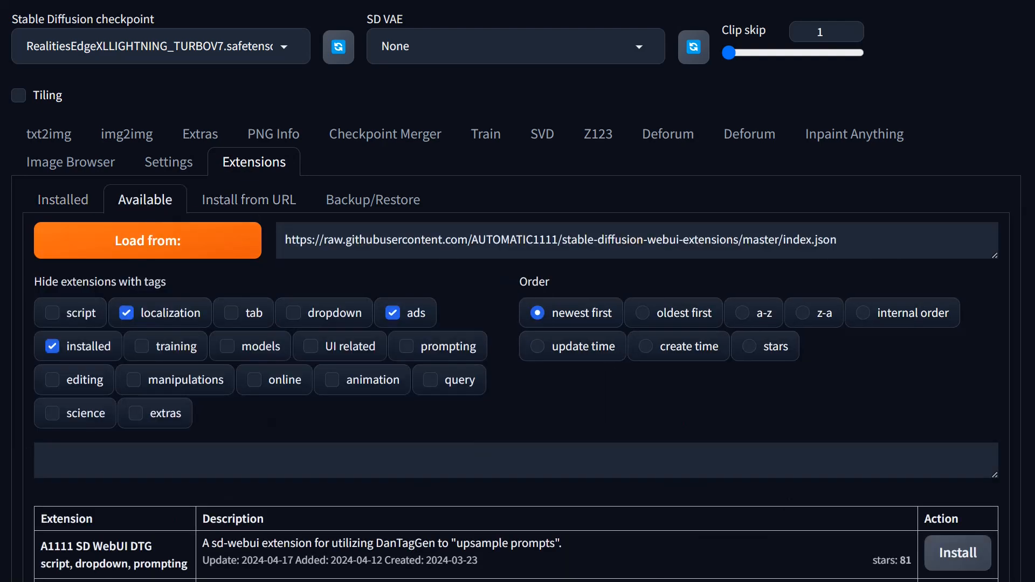
{"action": "scroll", "coordinate": [478, 453], "scroll_direction": "down", "scroll_amount": 6}
{"action": "scroll", "coordinate": [161, 184], "scroll_direction": "up", "scroll_amount": 6}
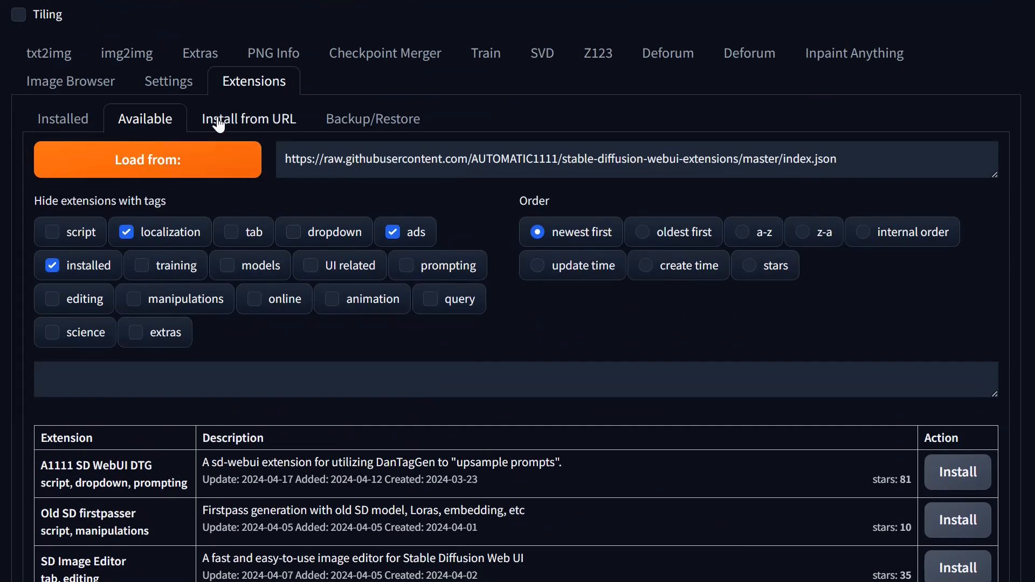
Step: Look at the form for installing an extension from a URL and return to the txt2img page
{"action": "left_click", "coordinate": [264, 130]}
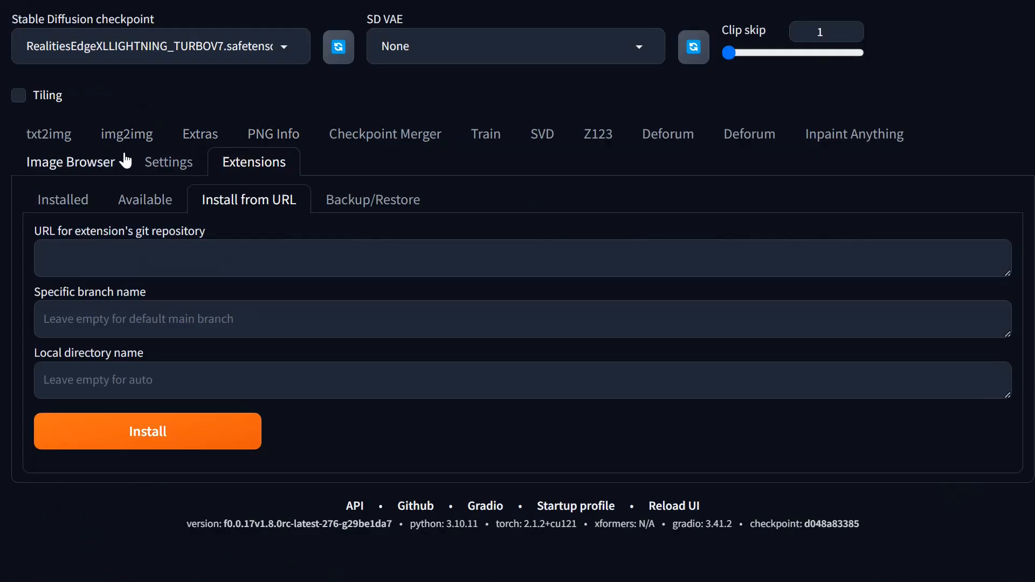
{"action": "left_click", "coordinate": [60, 168]}
{"action": "left_click", "coordinate": [53, 135]}
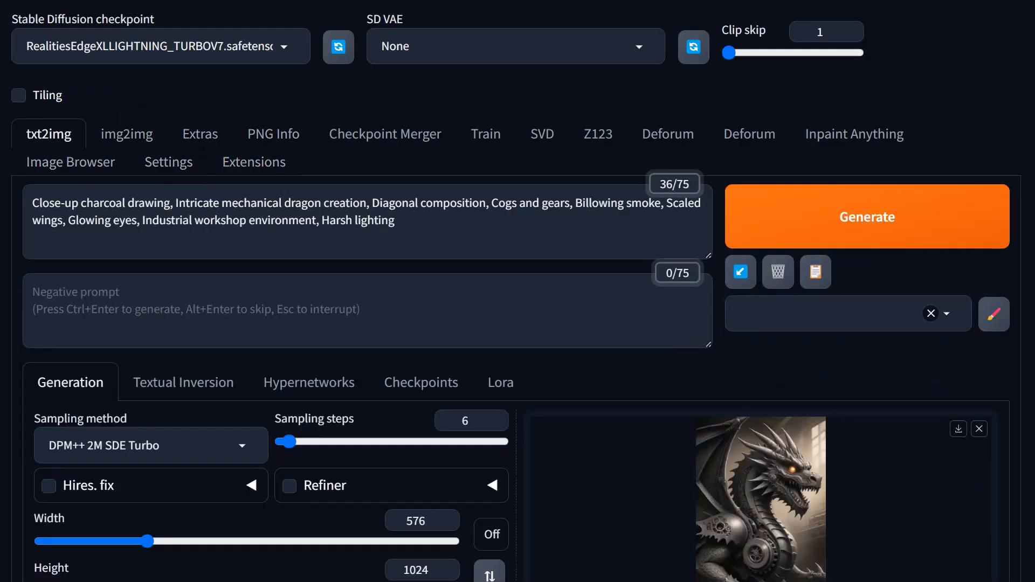
Step: Review the txt2img generation settings, the integrated add-on sections and the details of the generated dragon image
{"action": "scroll", "coordinate": [533, 367], "scroll_direction": "down", "scroll_amount": 5}
{"action": "scroll", "coordinate": [534, 383], "scroll_direction": "up", "scroll_amount": 5}
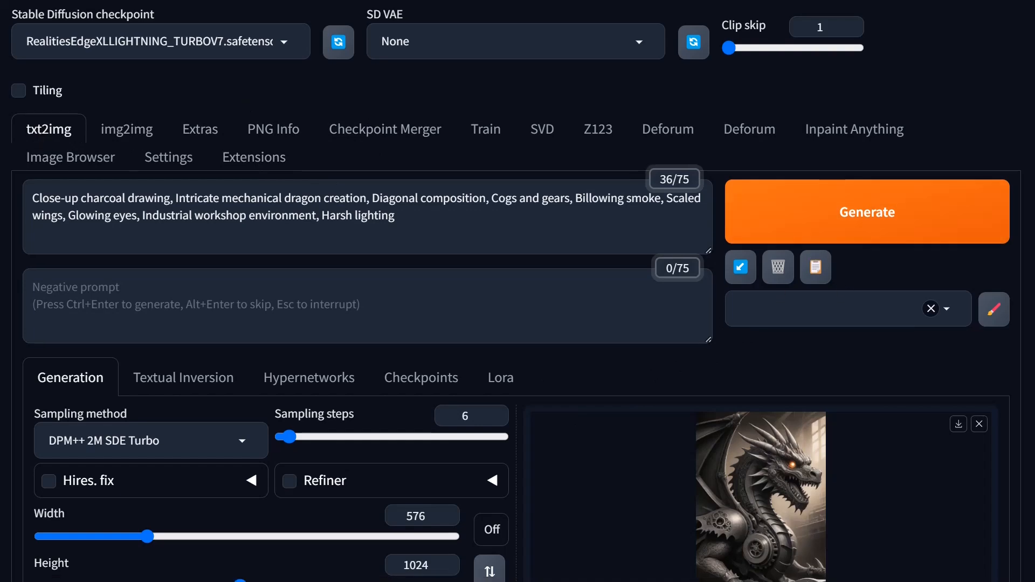
{"action": "scroll", "coordinate": [282, 250], "scroll_direction": "down", "scroll_amount": 3}
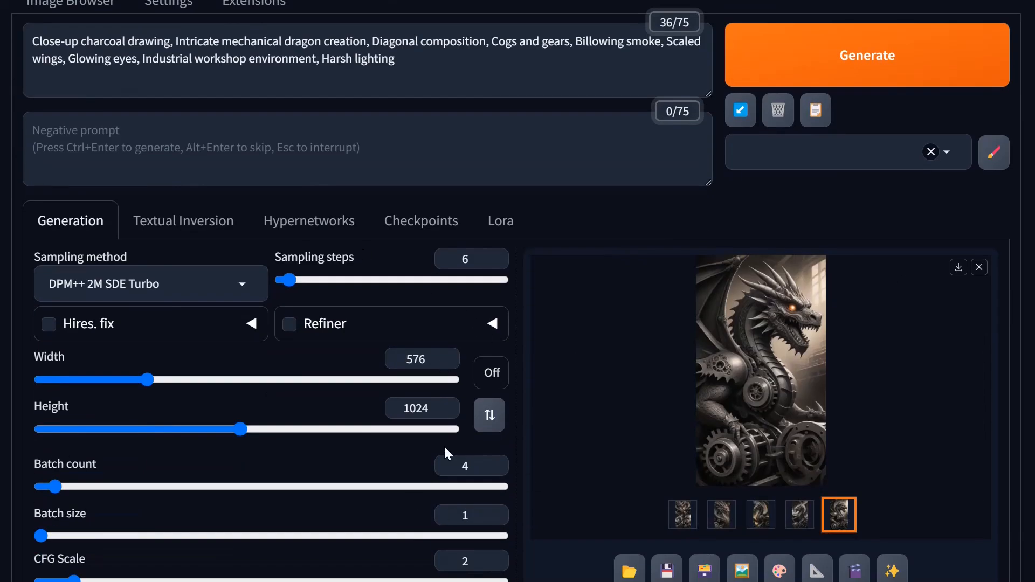
{"action": "scroll", "coordinate": [555, 454], "scroll_direction": "down", "scroll_amount": 4}
{"action": "scroll", "coordinate": [555, 461], "scroll_direction": "down", "scroll_amount": 7}
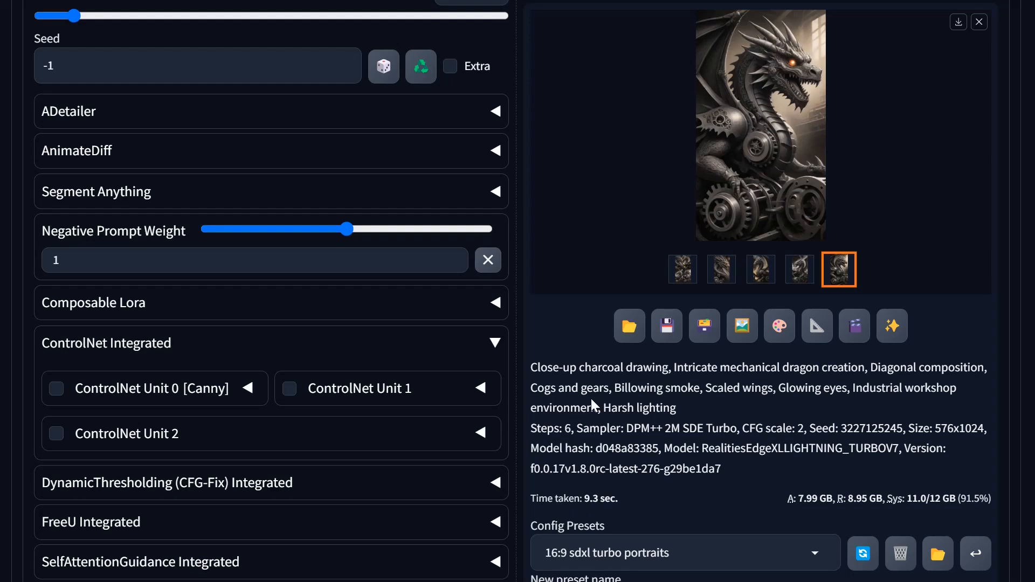
{"action": "scroll", "coordinate": [593, 399], "scroll_direction": "up", "scroll_amount": 9}
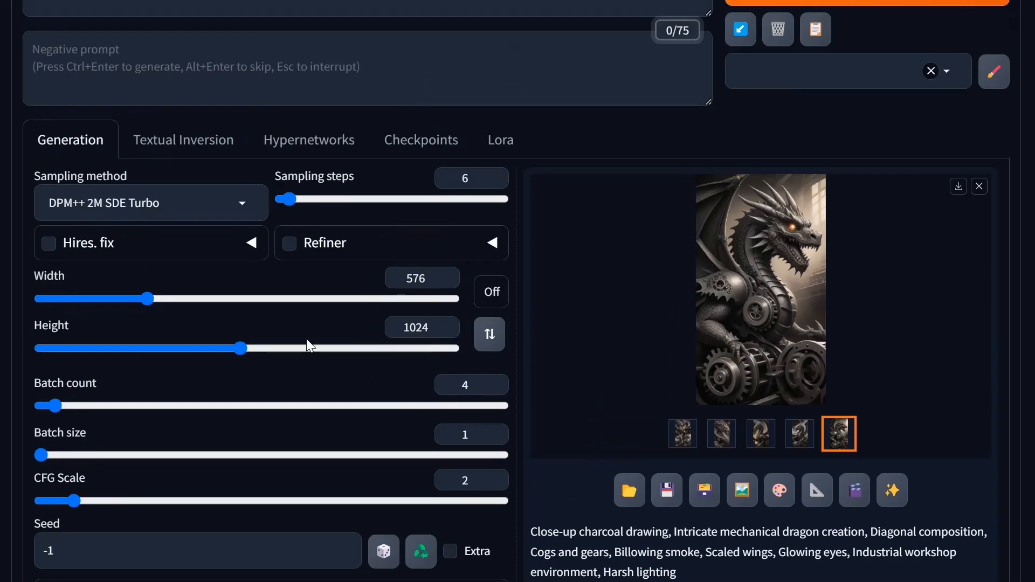
{"action": "scroll", "coordinate": [308, 341], "scroll_direction": "up", "scroll_amount": 5}
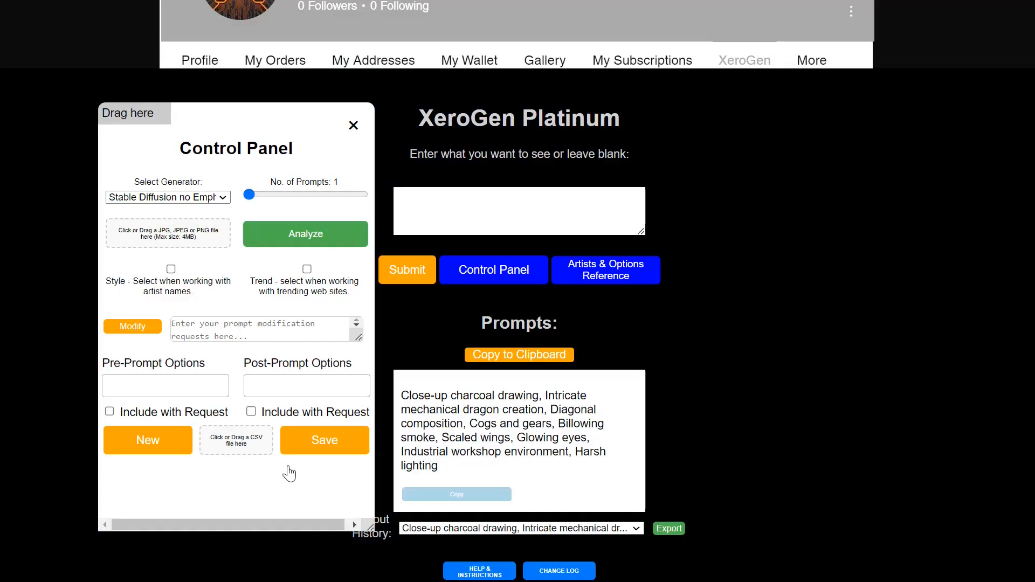
Step: Switch to the XeroGen website and open the free XeroGen Lite page
{"action": "scroll", "coordinate": [537, 375], "scroll_direction": "up", "scroll_amount": 1}
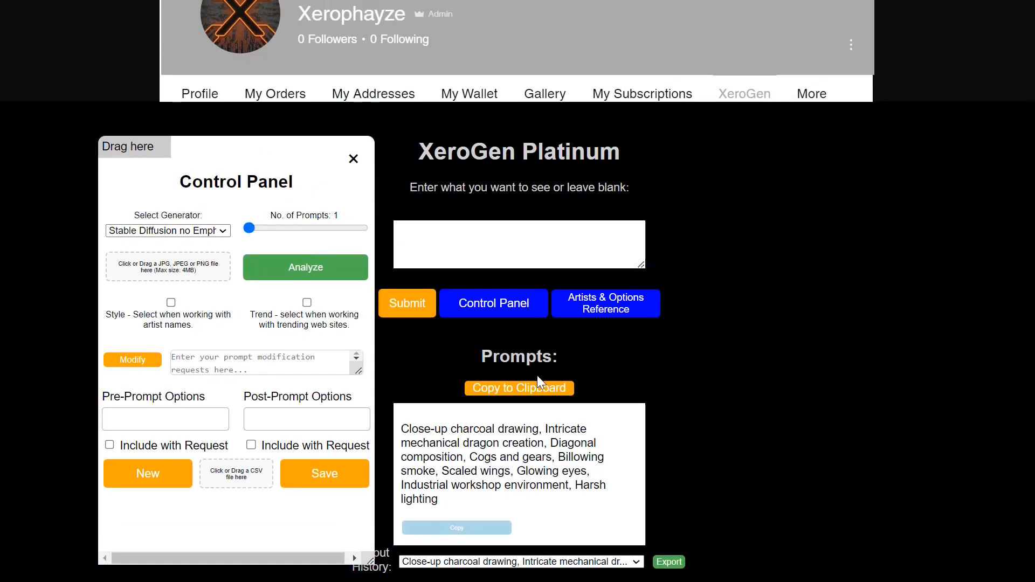
{"action": "scroll", "coordinate": [537, 375], "scroll_direction": "up", "scroll_amount": 4}
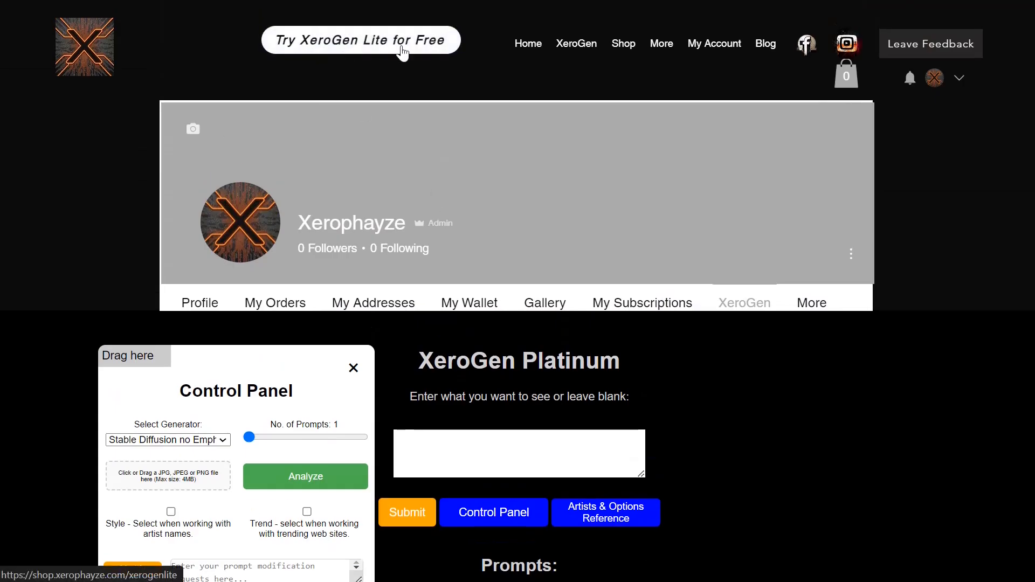
{"action": "left_click", "coordinate": [402, 52]}
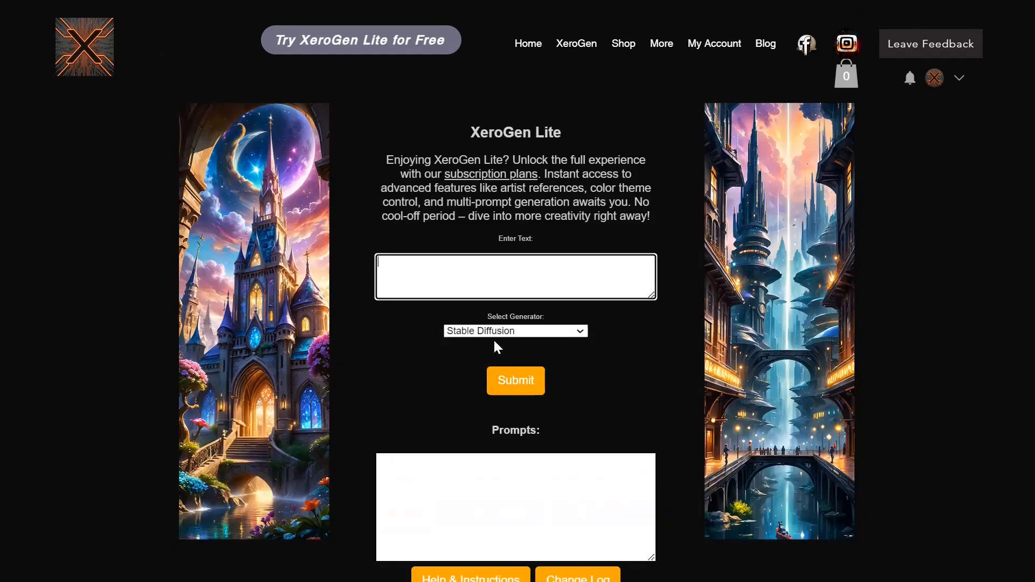
Step: Generate a XeroGen Lite prompt for Stable Diffusion with the text left blank, and look through the other available generators
{"action": "left_click", "coordinate": [513, 333]}
{"action": "left_click", "coordinate": [516, 341]}
{"action": "left_click", "coordinate": [517, 379]}
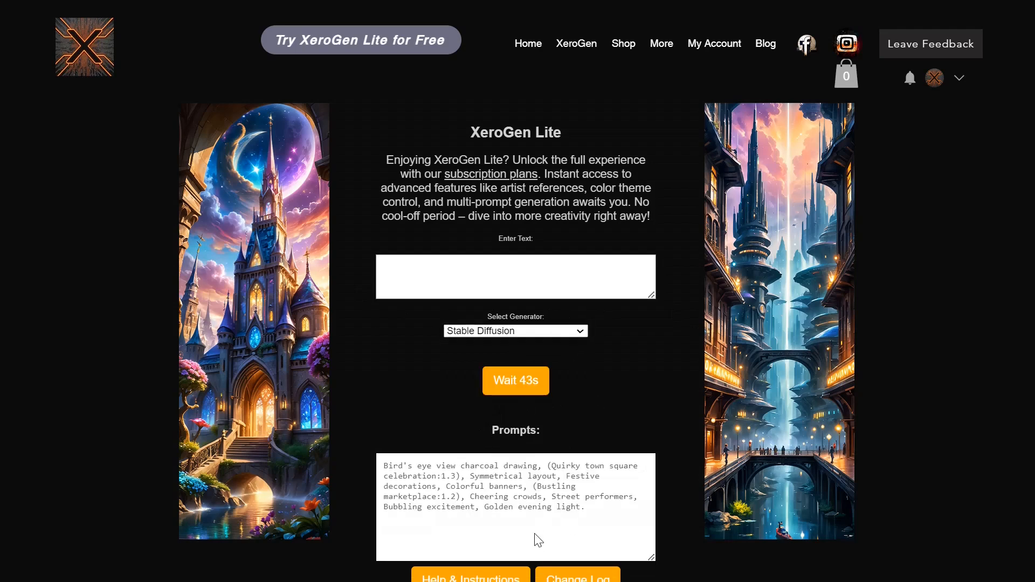
{"action": "left_click", "coordinate": [579, 332]}
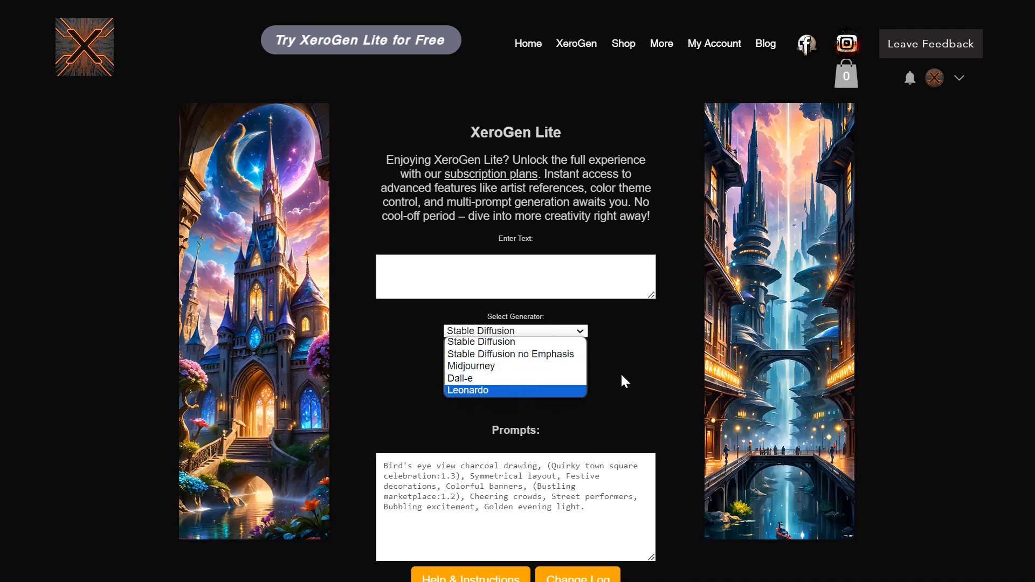
{"action": "left_click", "coordinate": [960, 265]}
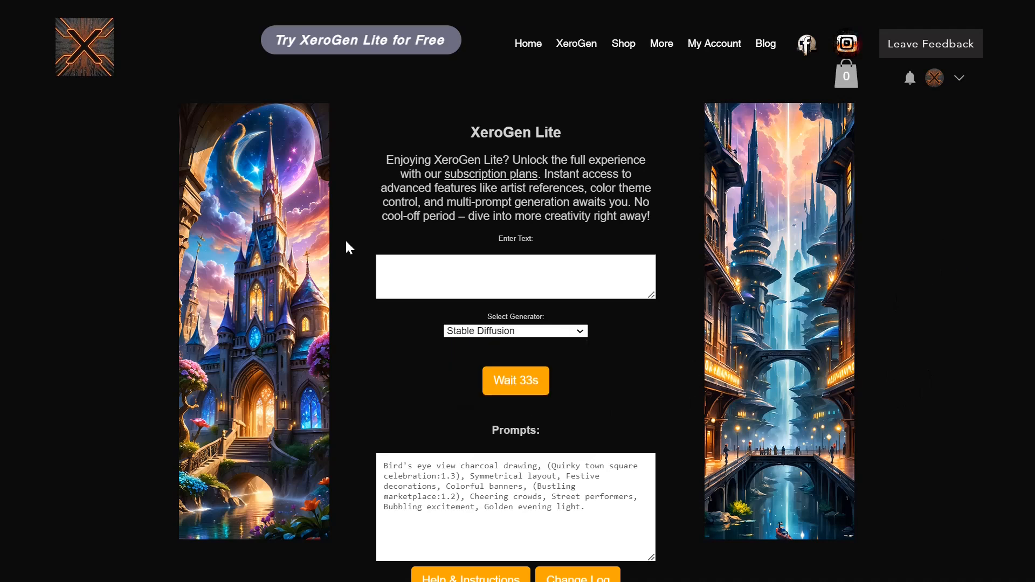